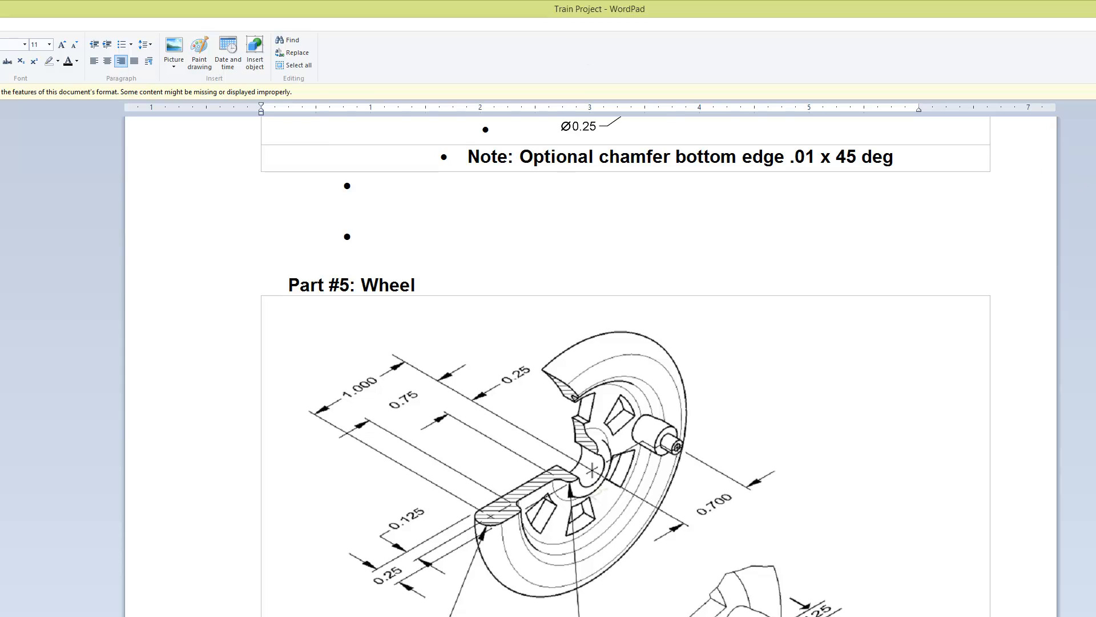
Step: Review the Part #5 wheel drawing in WordPad and start a 2D sketch on the XZ plane in Inventor
{"action": "scroll", "coordinate": [685, 424], "scroll_direction": "down", "scroll_amount": 5}
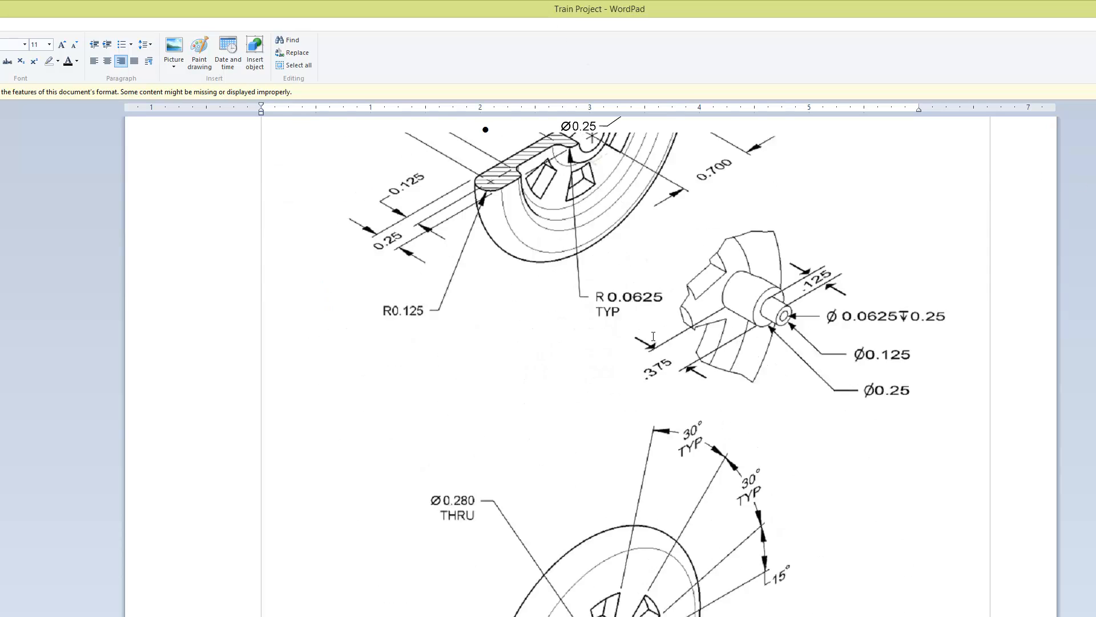
{"action": "scroll", "coordinate": [685, 407], "scroll_direction": "up", "scroll_amount": 4}
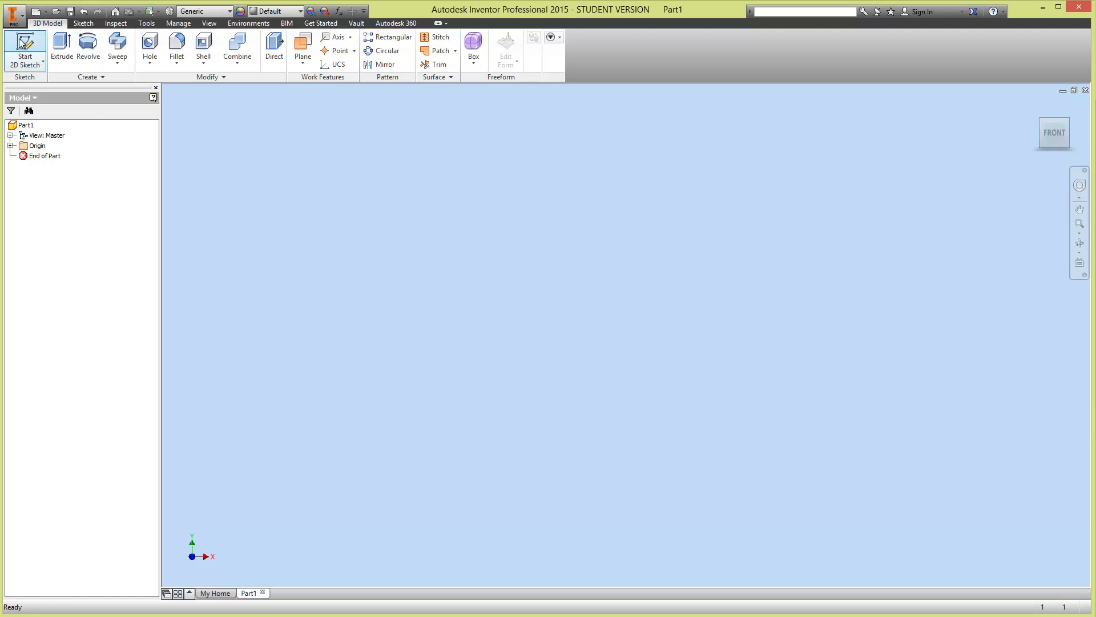
{"action": "left_click", "coordinate": [24, 51]}
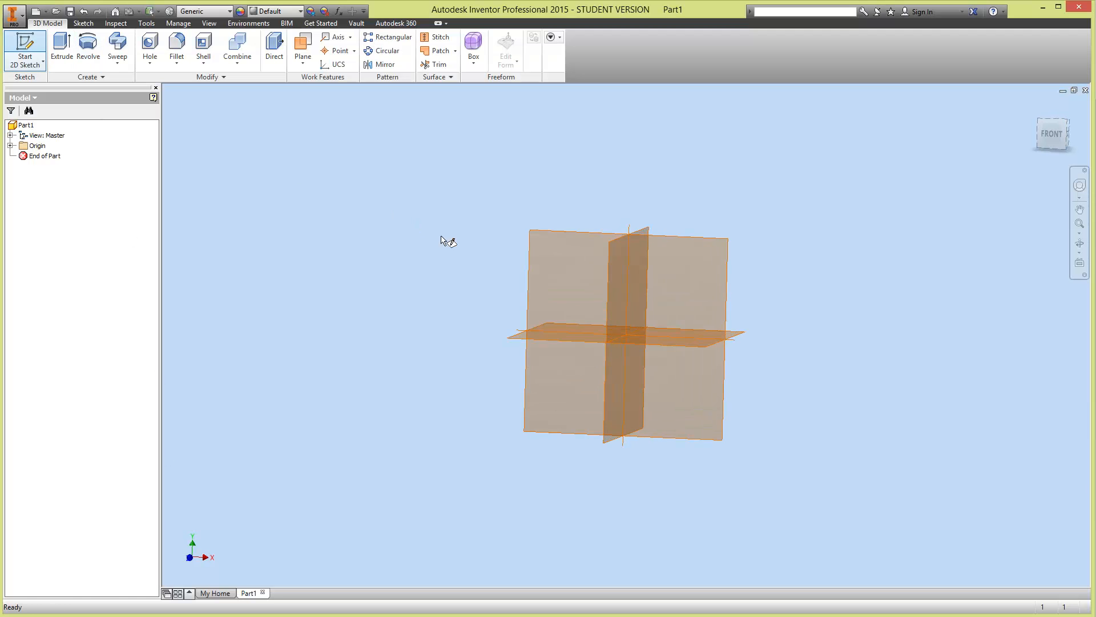
{"action": "left_click", "coordinate": [649, 396]}
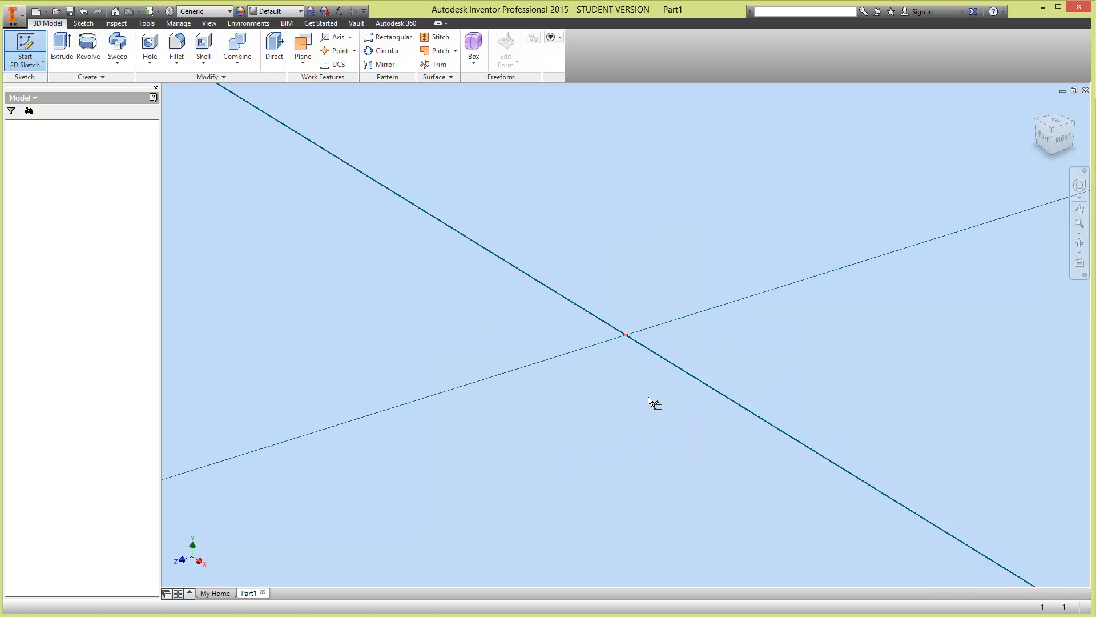
Step: Sketch a closed half-wheel profile with a wide leg about 0.295 in across, a step about 0.144 in deep, and a narrower opposite leg
{"action": "left_click", "coordinate": [61, 43]}
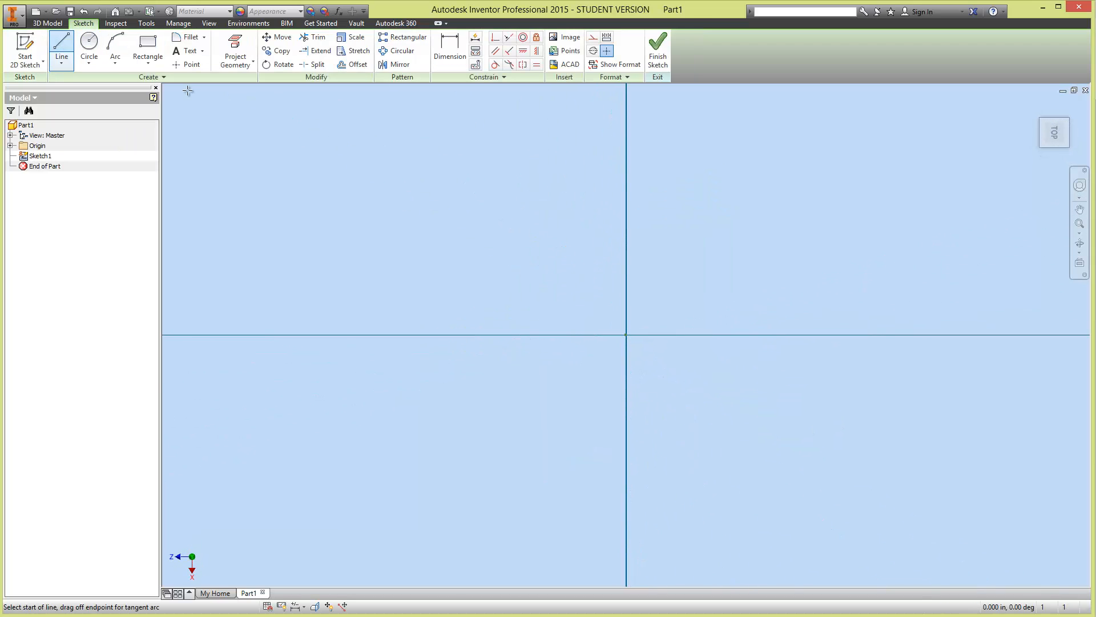
{"action": "left_click", "coordinate": [399, 218]}
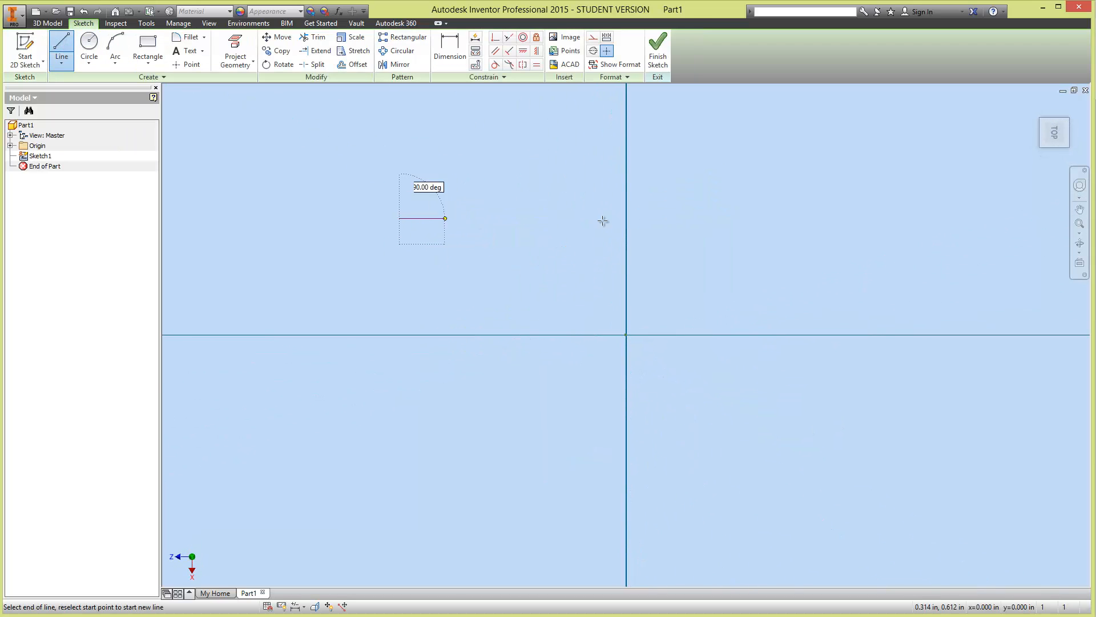
{"action": "left_click", "coordinate": [871, 217]}
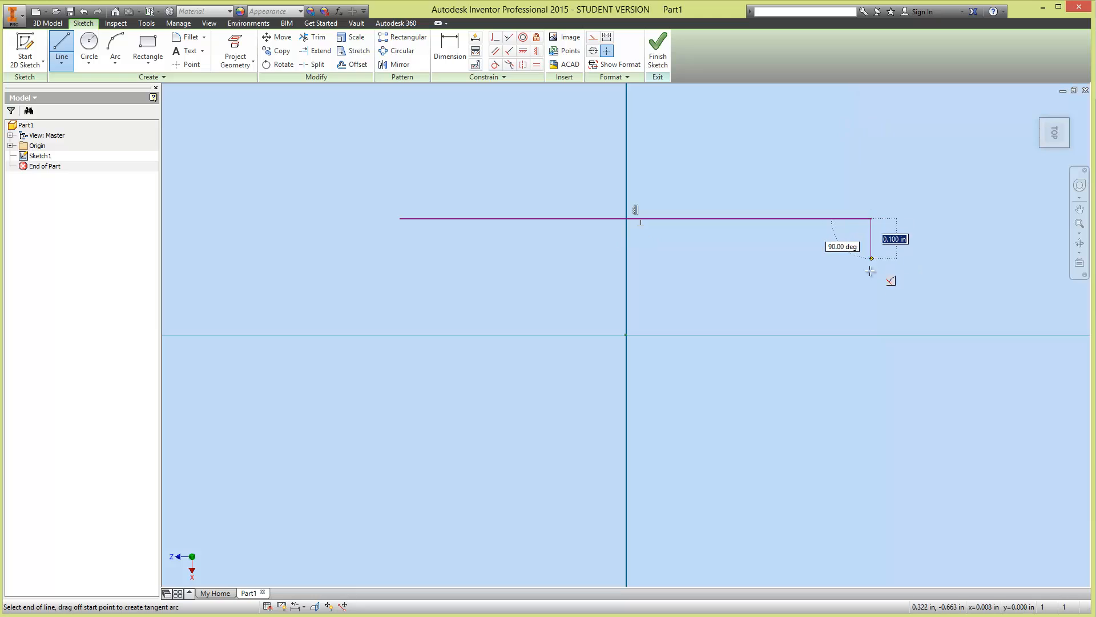
{"action": "left_click", "coordinate": [871, 315]}
{"action": "left_click", "coordinate": [839, 315]}
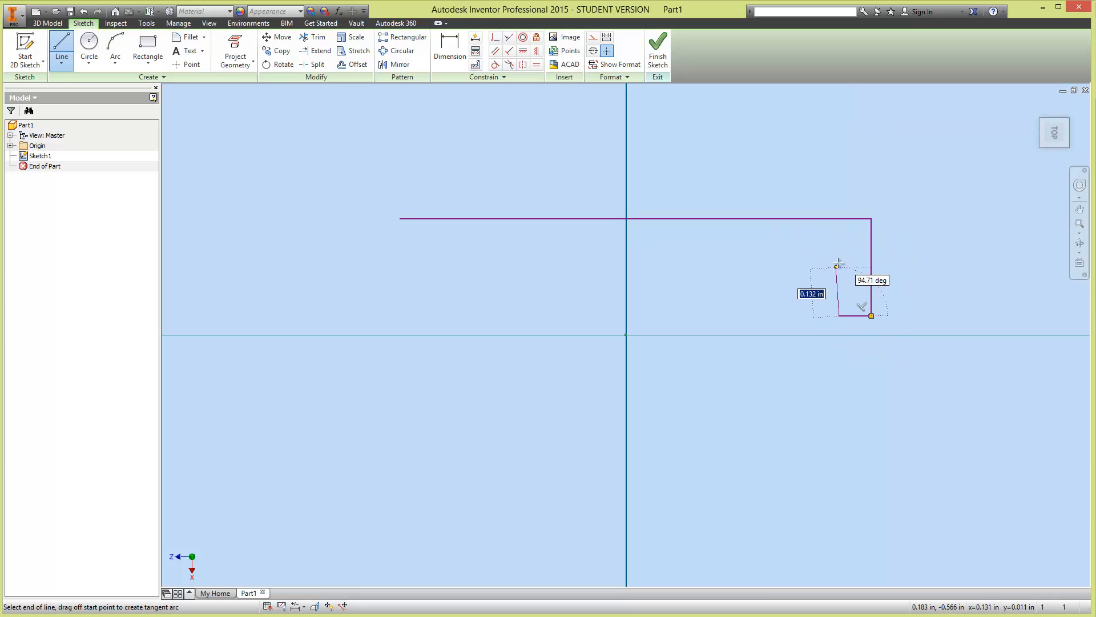
{"action": "left_click", "coordinate": [839, 259]}
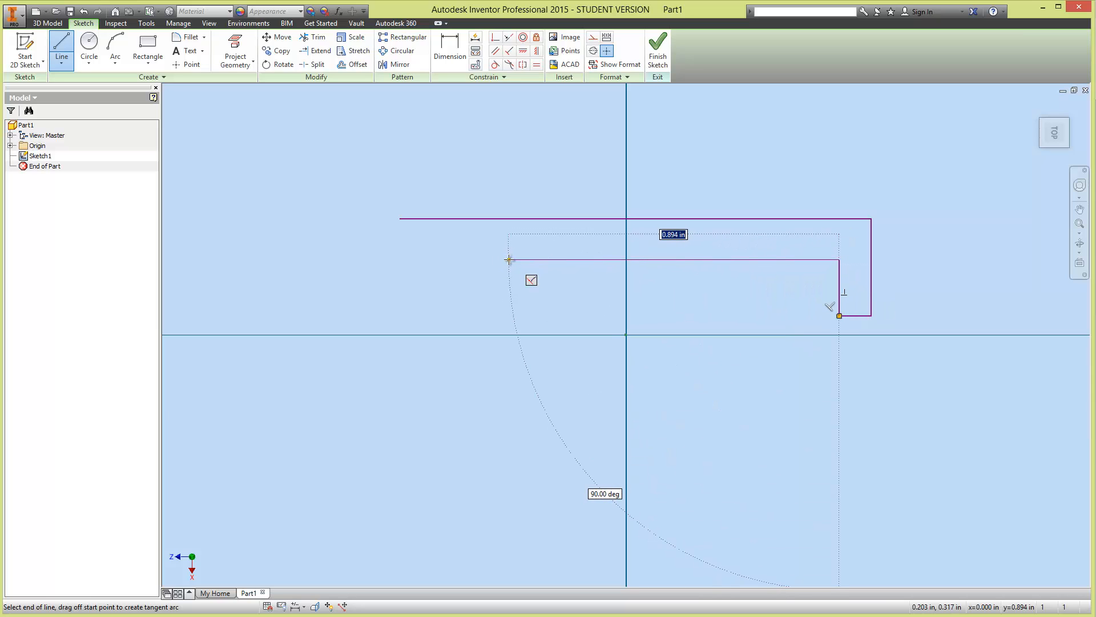
{"action": "left_click", "coordinate": [509, 260]}
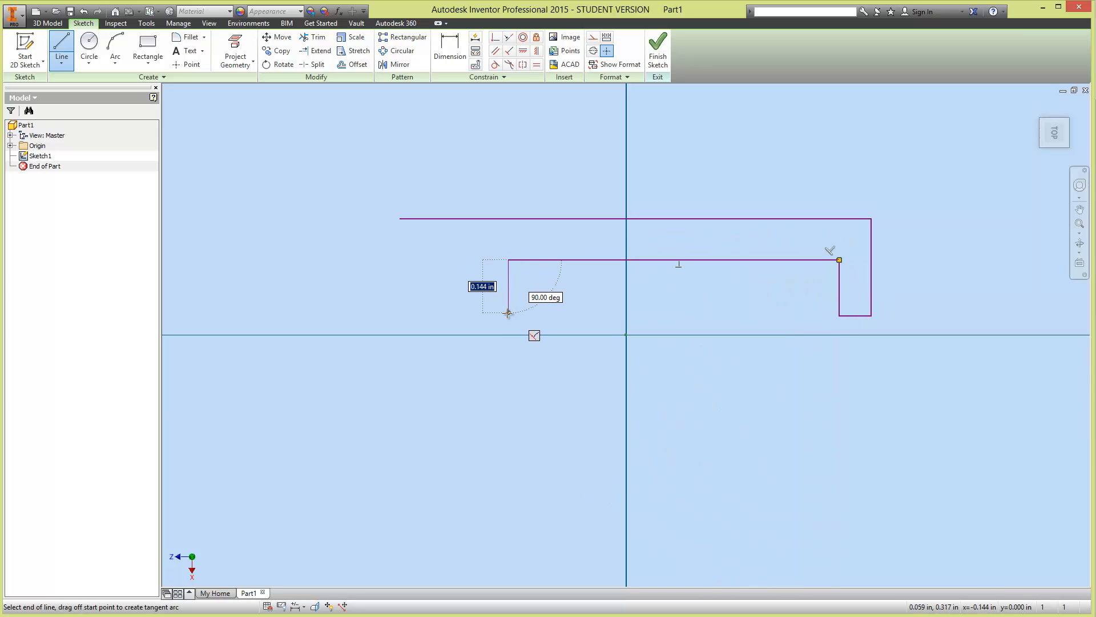
{"action": "left_click", "coordinate": [509, 313]}
{"action": "left_click", "coordinate": [399, 313]}
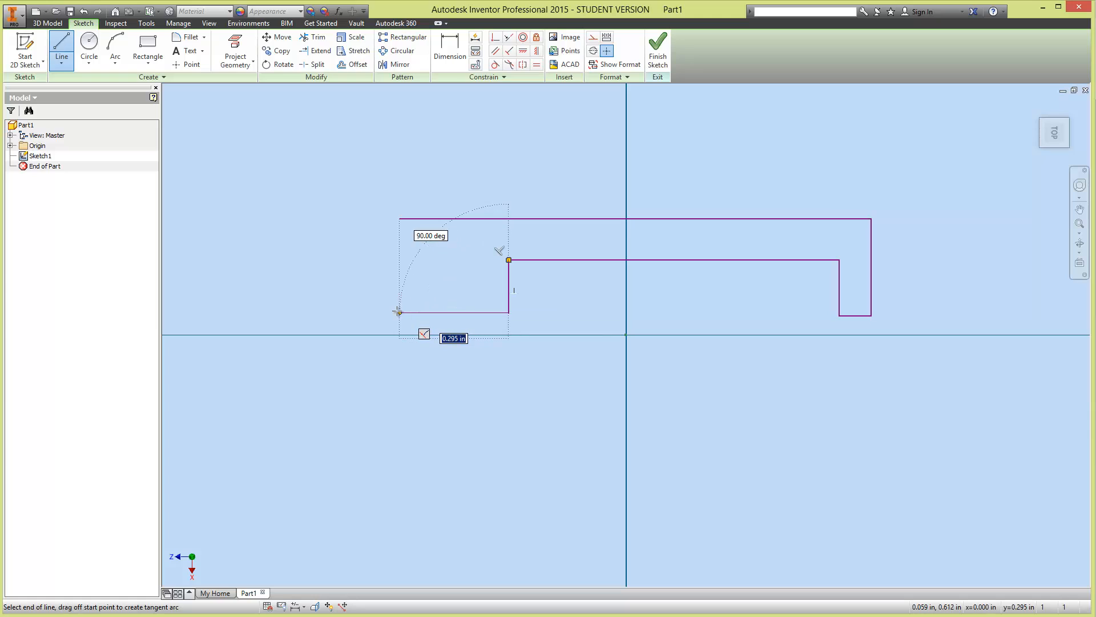
{"action": "left_click", "coordinate": [399, 219]}
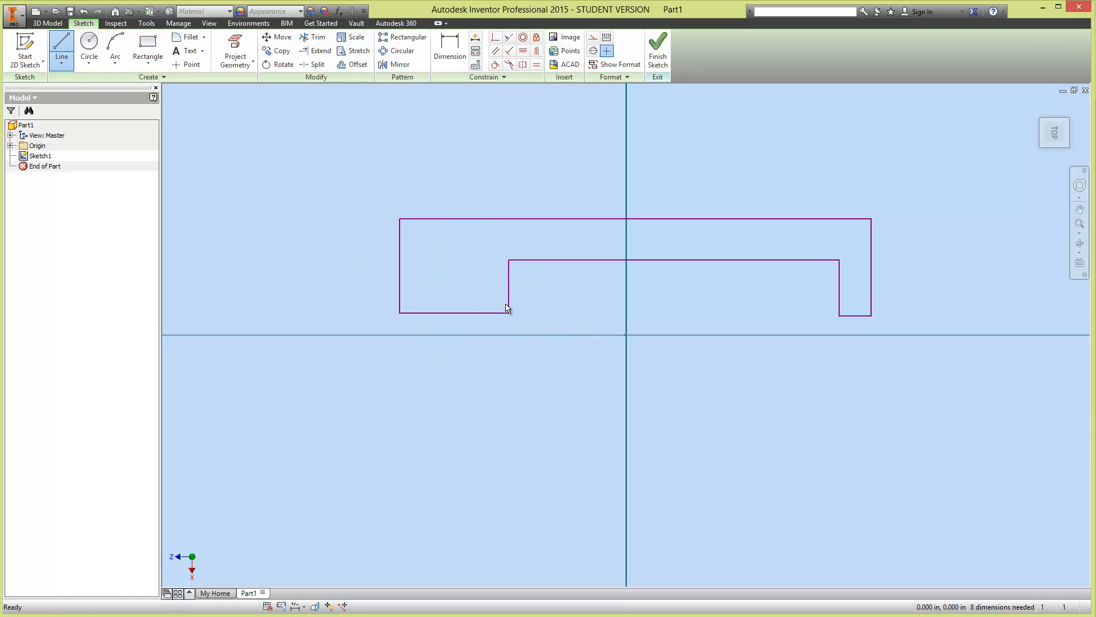
{"action": "key", "text": "Escape"}
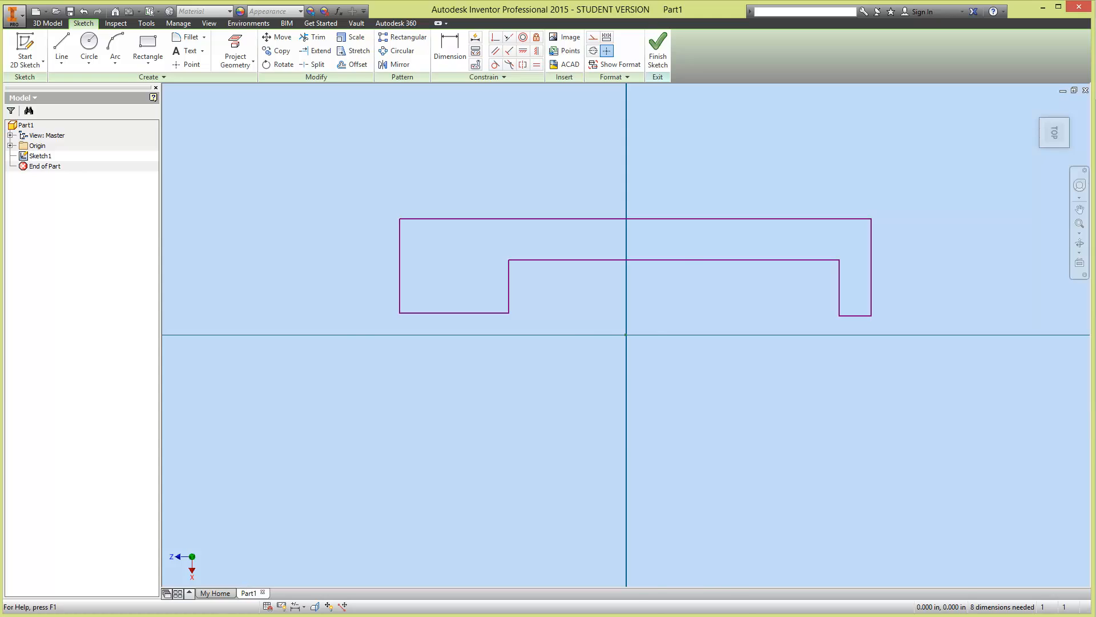
Step: Check the wheel drawing in WordPad and add a 0.25 in diameter circle centred on the midpoint of the profile's wide-leg end edge
{"action": "key", "text": "alt+Tab"}
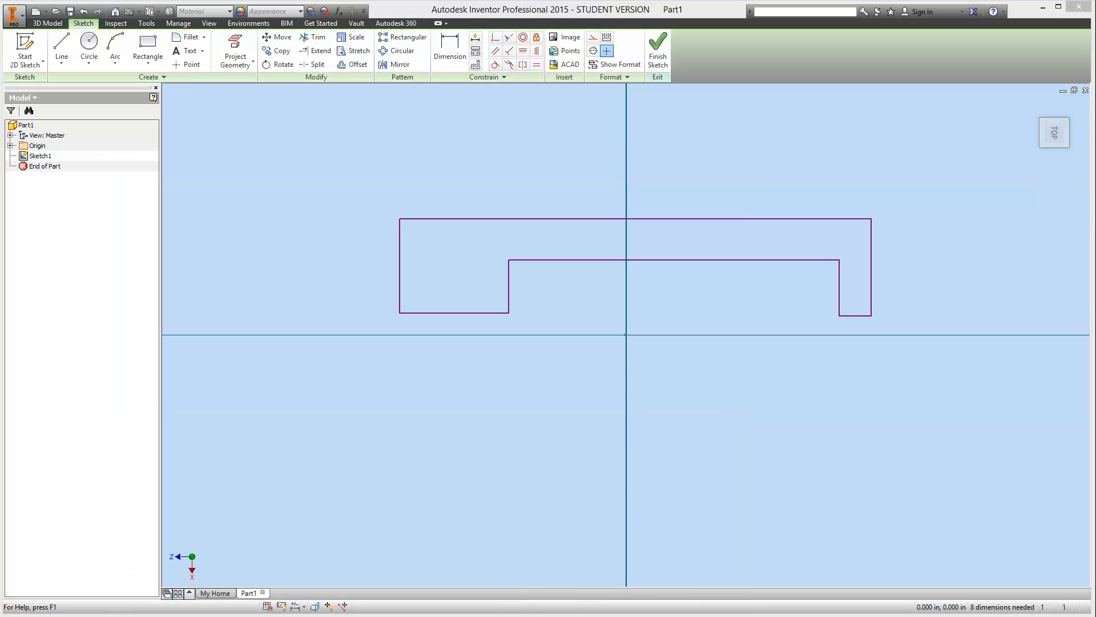
{"action": "left_click", "coordinate": [89, 45]}
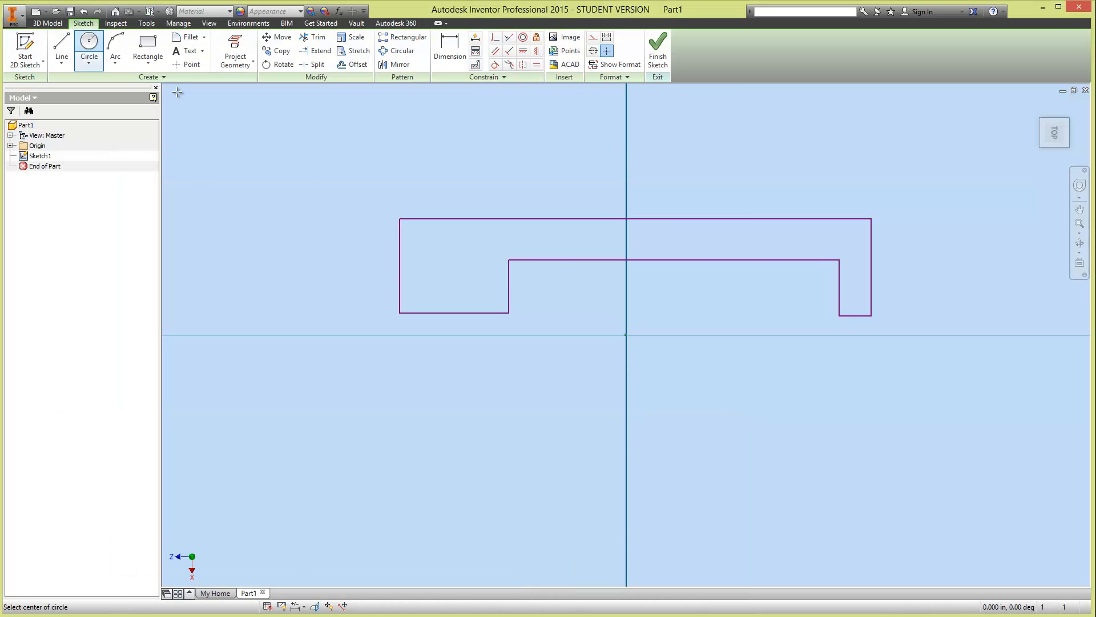
{"action": "left_click", "coordinate": [400, 265]}
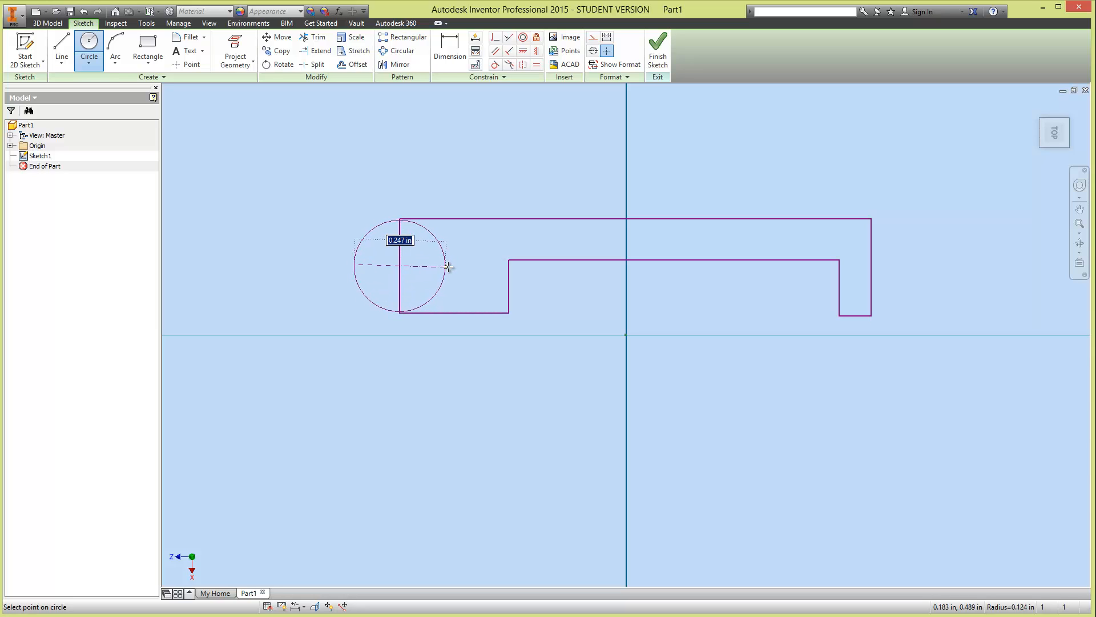
{"action": "type", "text": "."}
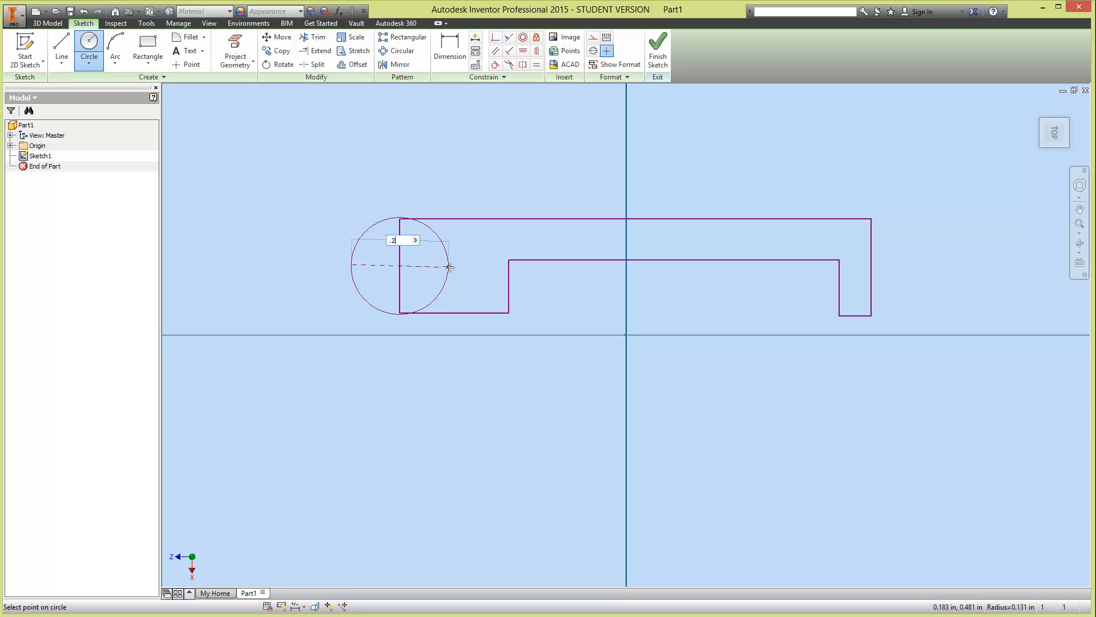
{"action": "type", "text": "25"}
{"action": "key", "text": "Return"}
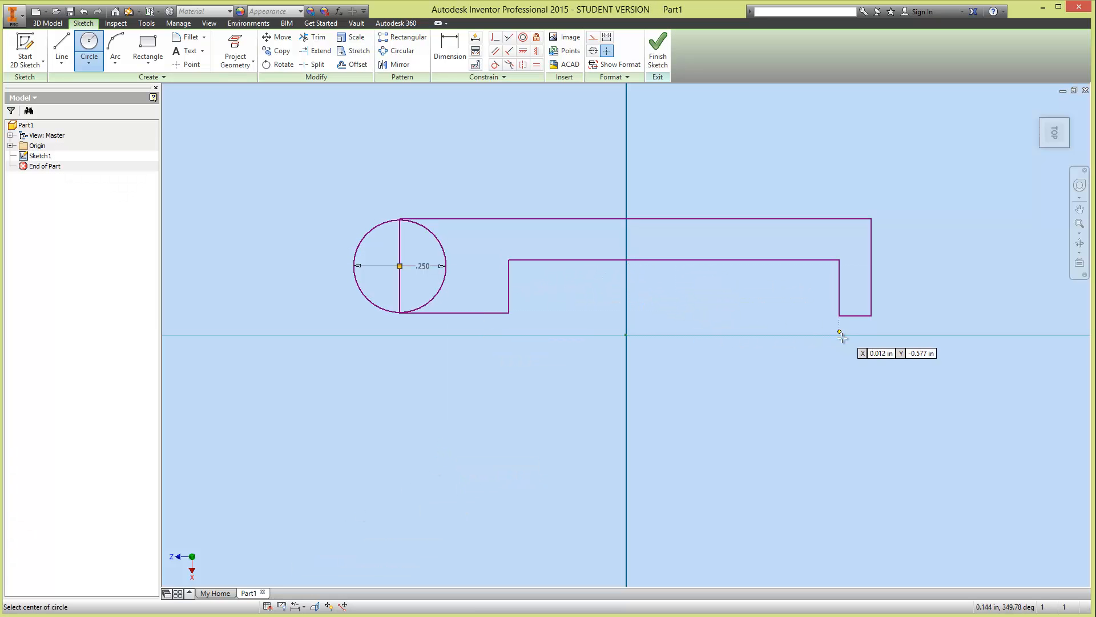
Step: Review the wheel drawing in WordPad and sketch a separate vertical axis line about 0.097 in beyond the profile's narrow end
{"action": "key", "text": "alt+Tab"}
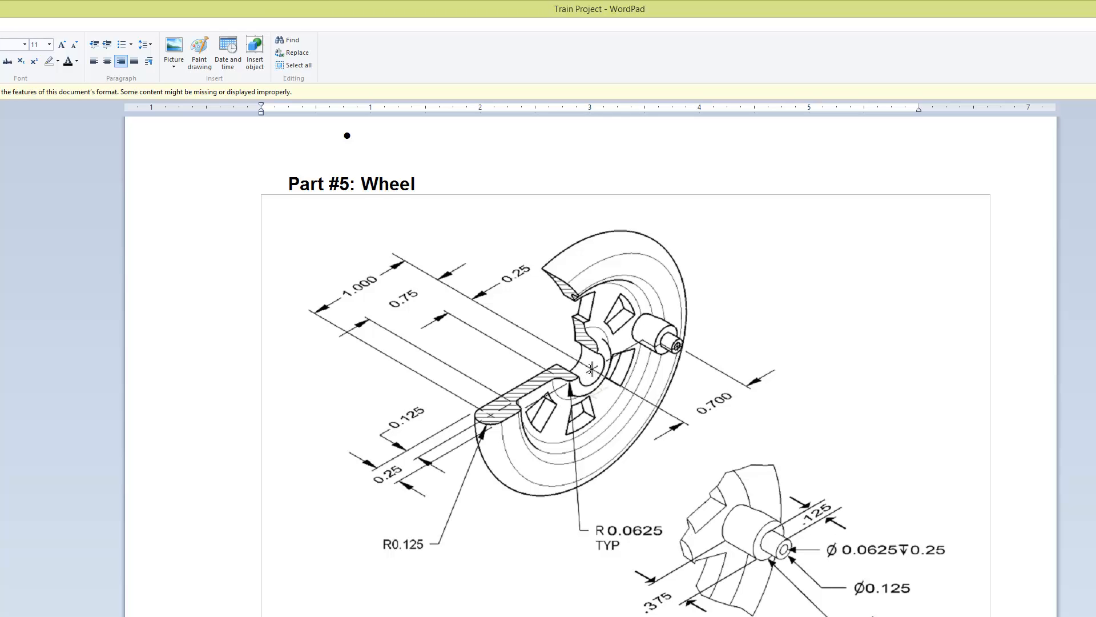
{"action": "scroll", "coordinate": [591, 368], "scroll_direction": "down", "scroll_amount": 3}
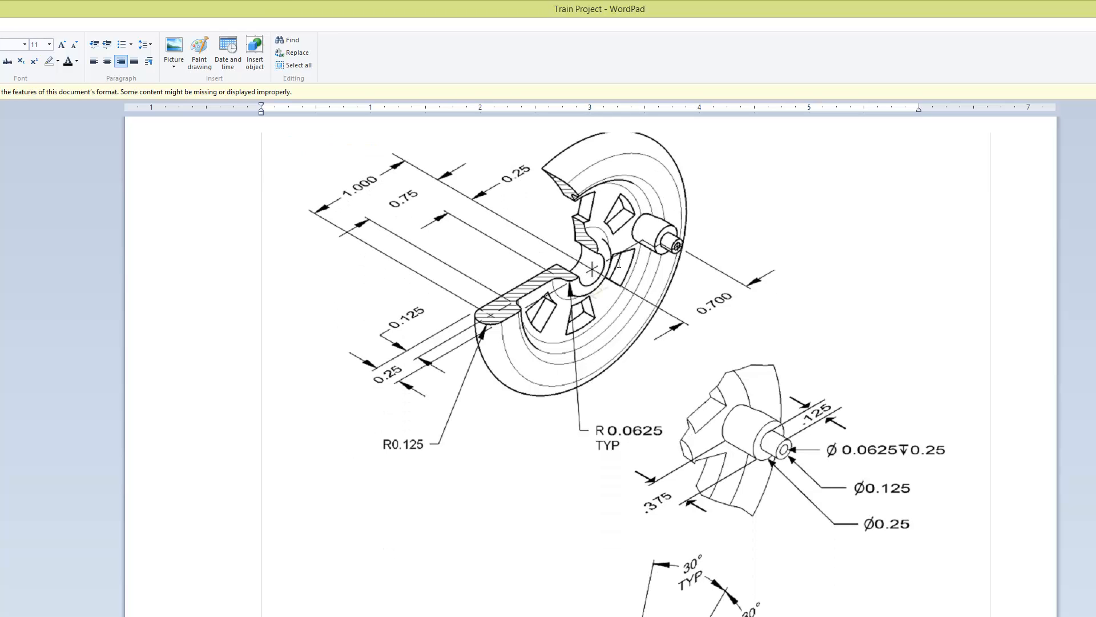
{"action": "scroll", "coordinate": [619, 263], "scroll_direction": "down", "scroll_amount": 4}
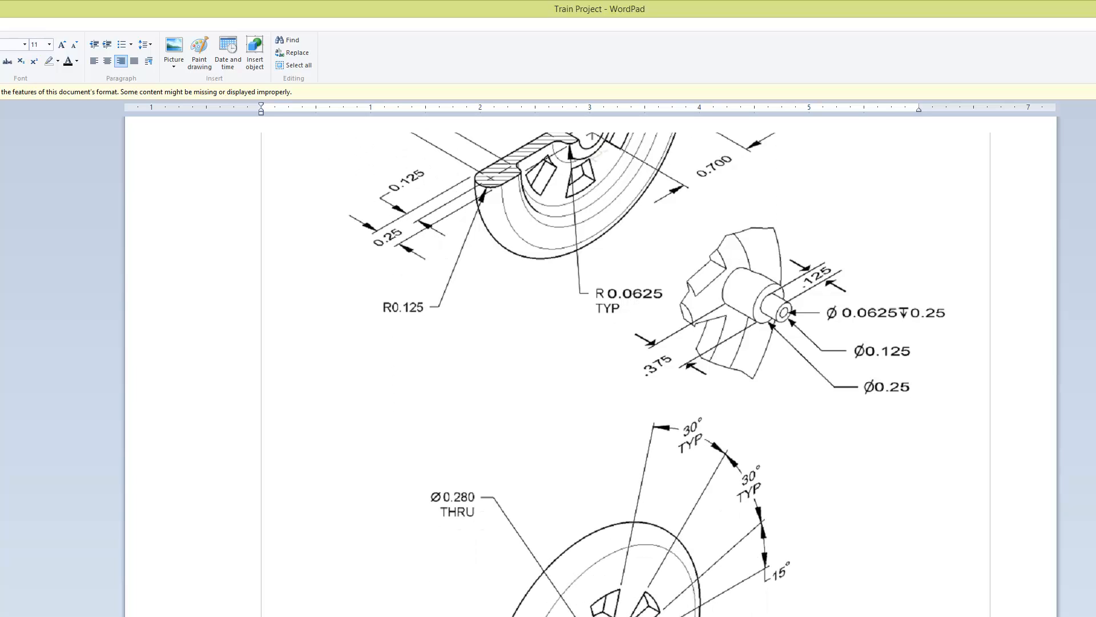
{"action": "scroll", "coordinate": [578, 459], "scroll_direction": "up", "scroll_amount": 4}
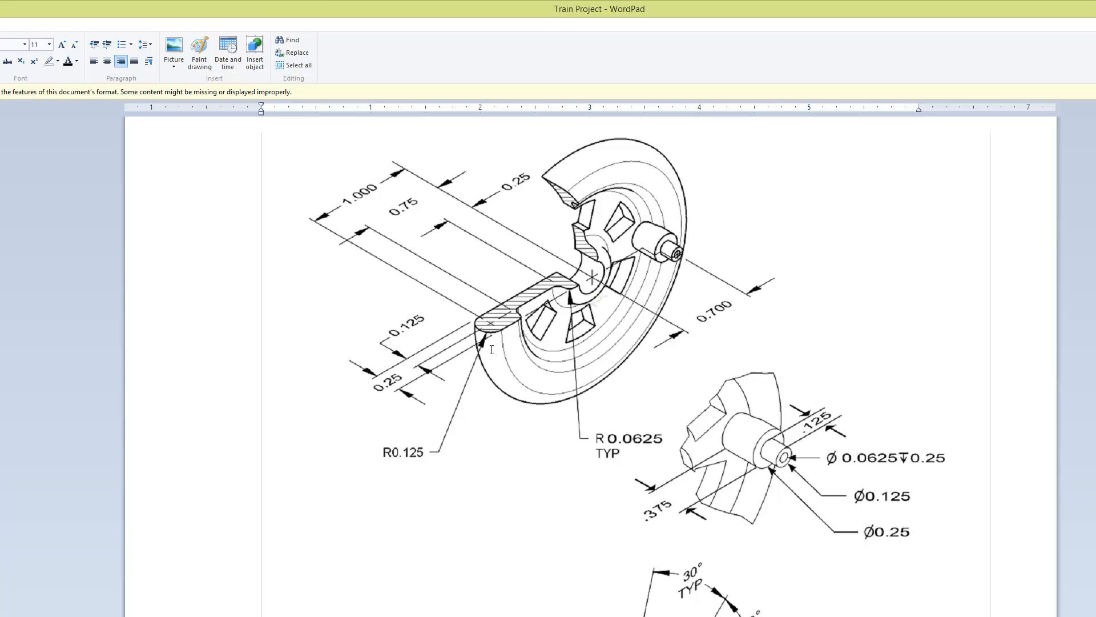
{"action": "key", "text": "alt+Tab"}
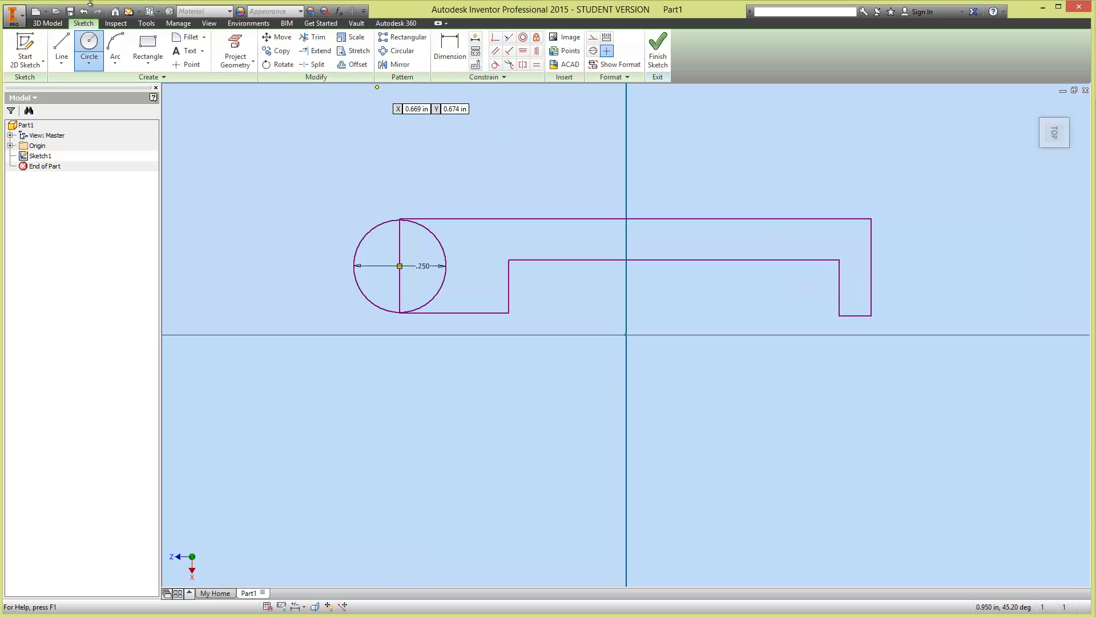
{"action": "left_click", "coordinate": [59, 43]}
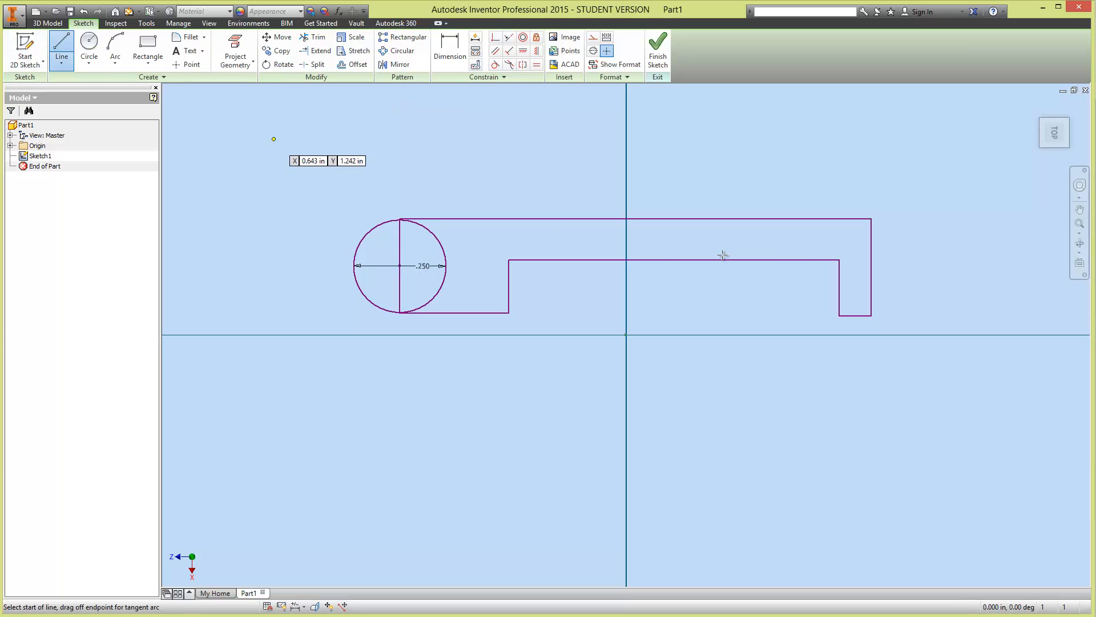
{"action": "left_click", "coordinate": [907, 143]}
{"action": "left_click", "coordinate": [907, 378]}
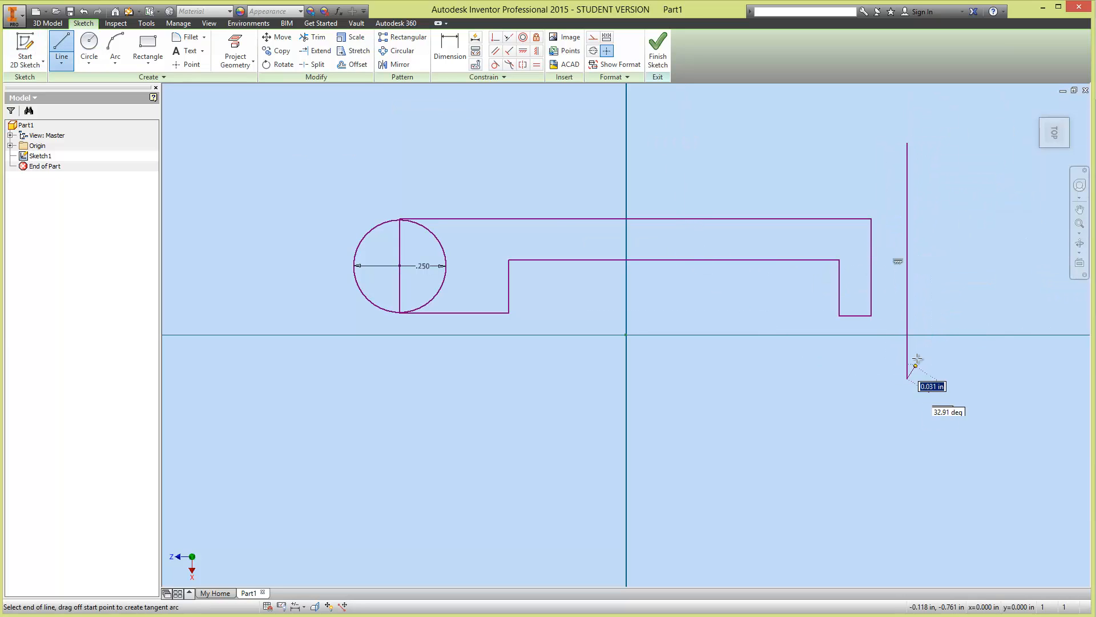
{"action": "key", "text": "Escape"}
Step: Check the wheel's centre hole in the WordPad drawing and dimension the axis line 0.14 in from the profile's narrow end
{"action": "key", "text": "alt+Tab"}
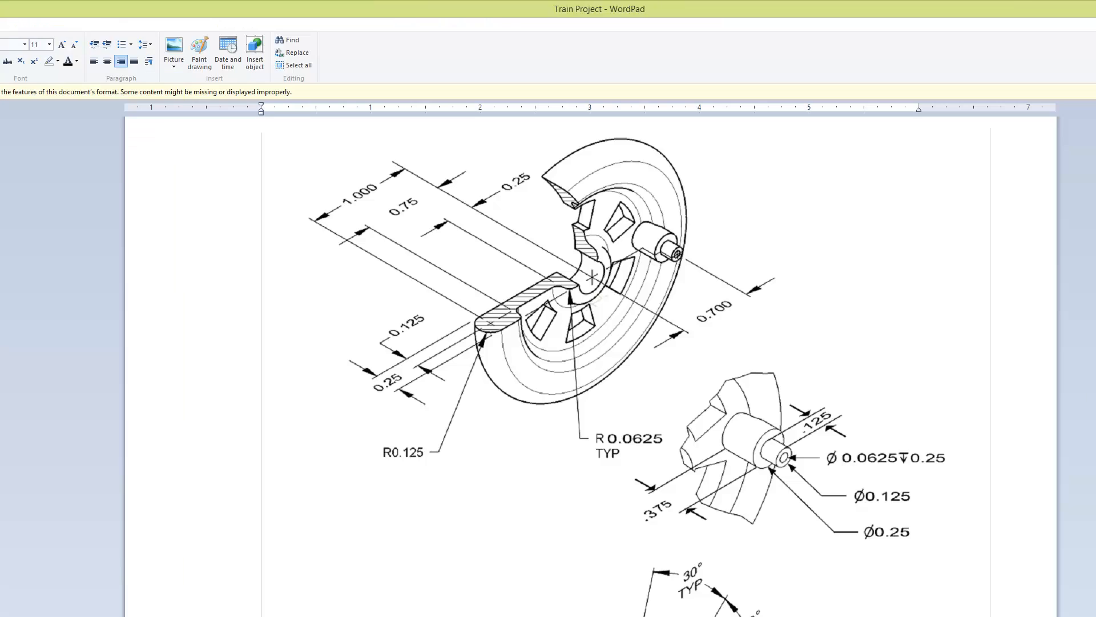
{"action": "scroll", "coordinate": [689, 548], "scroll_direction": "down", "scroll_amount": 10}
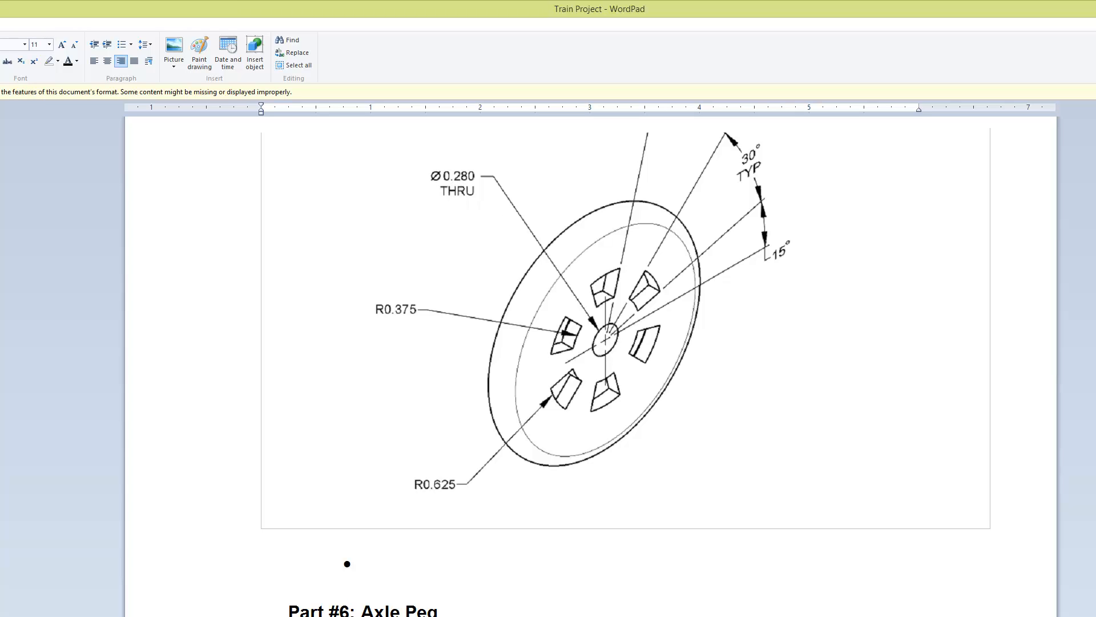
{"action": "key", "text": "alt+Tab"}
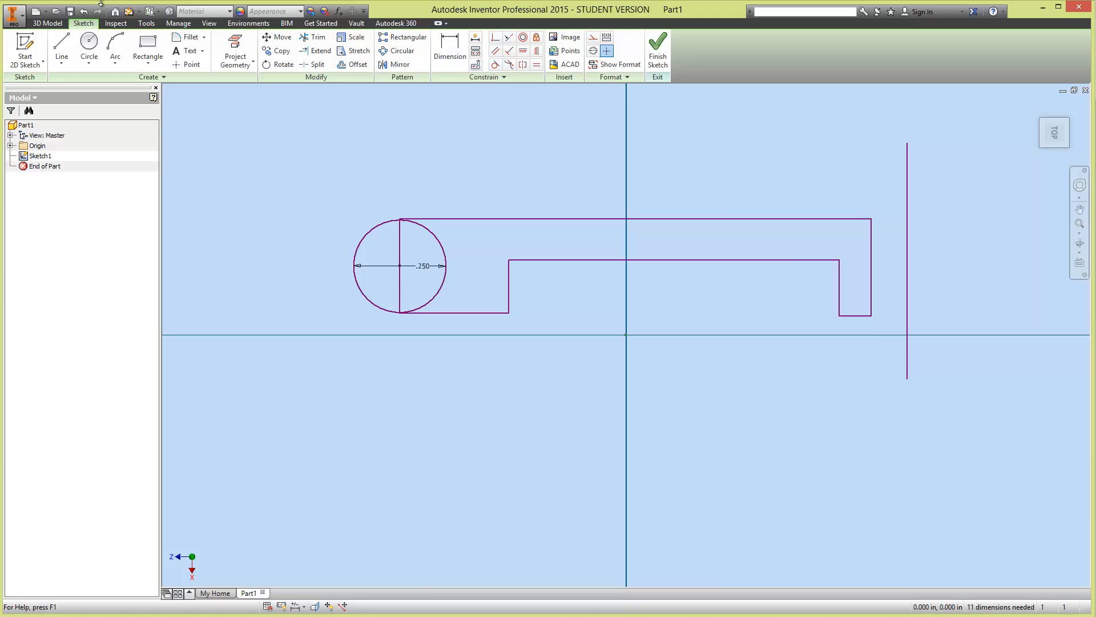
{"action": "left_click", "coordinate": [61, 46]}
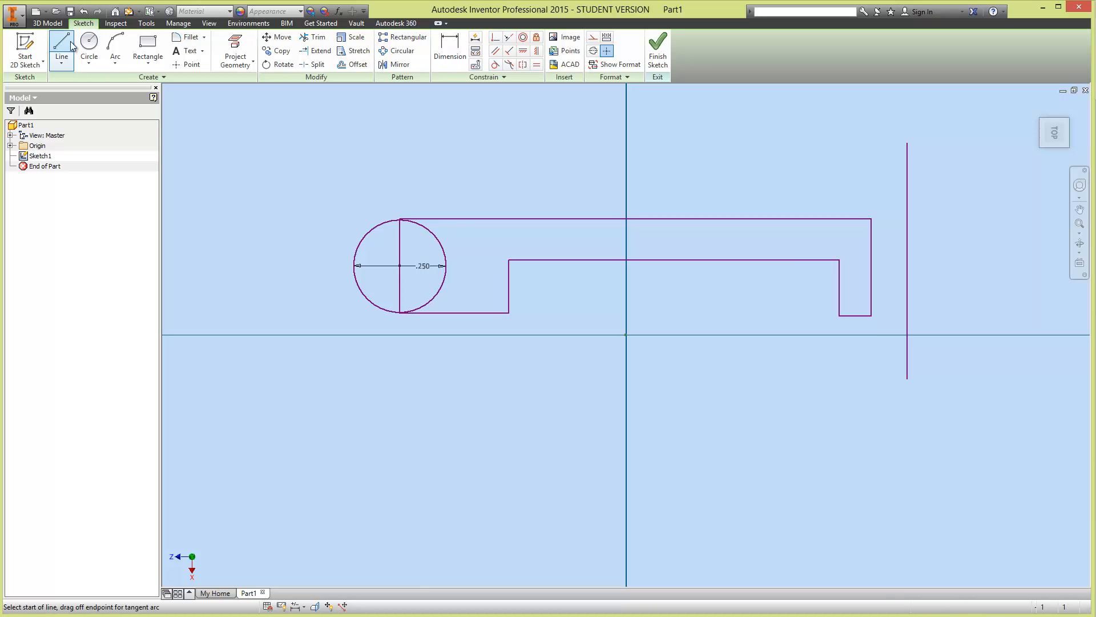
{"action": "left_click", "coordinate": [450, 48]}
{"action": "left_click", "coordinate": [872, 254]}
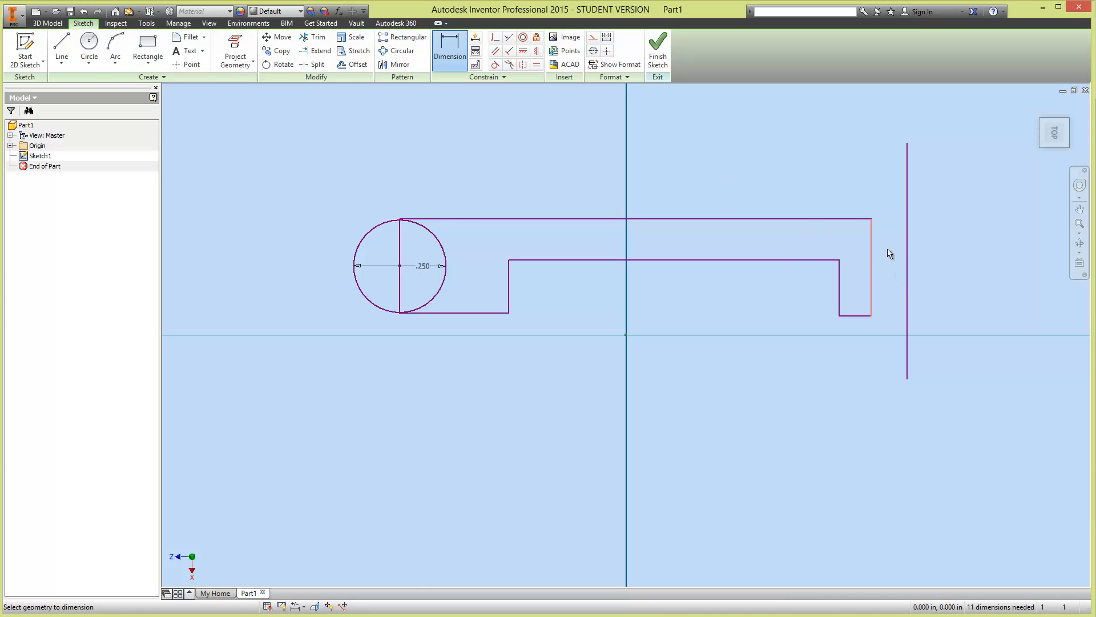
{"action": "left_click", "coordinate": [907, 239]}
{"action": "left_click", "coordinate": [888, 166]}
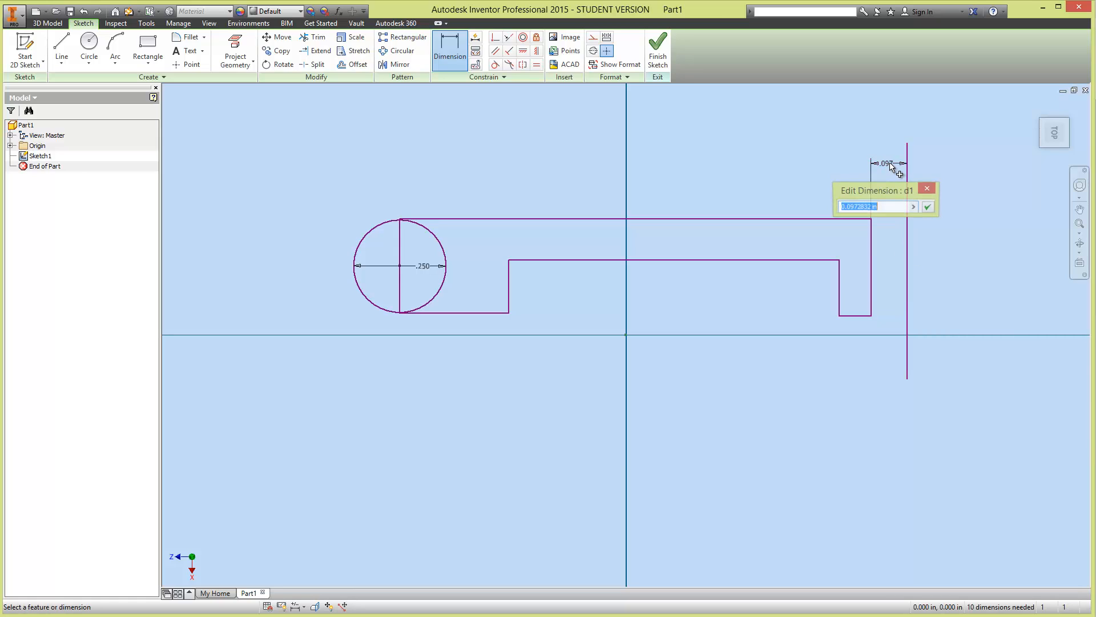
{"action": "type", "text": ".14"}
{"action": "key", "text": "Return"}
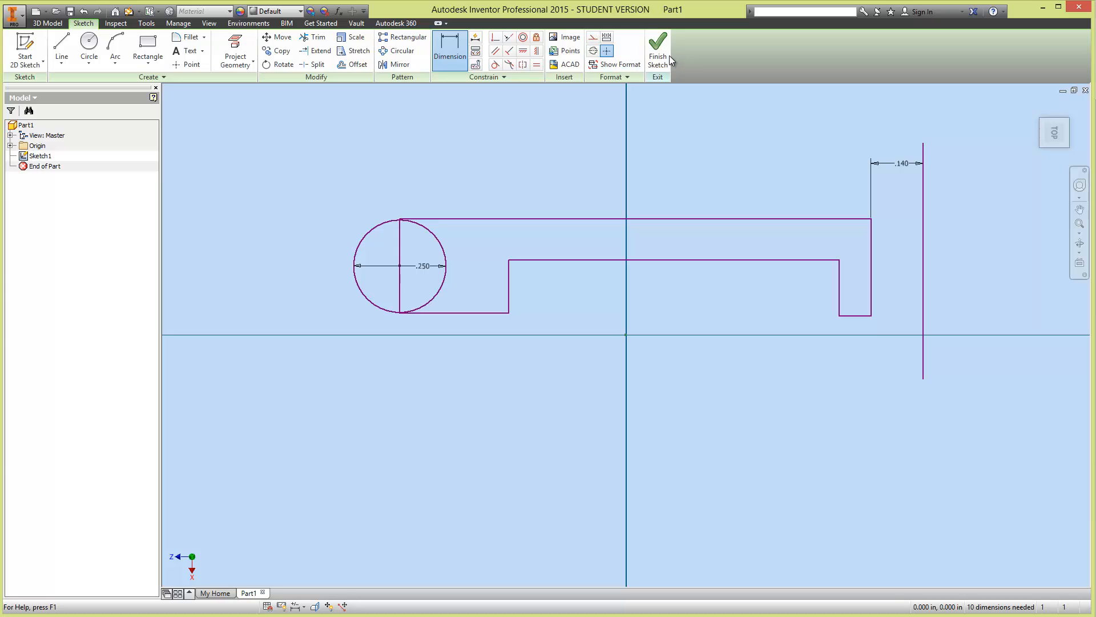
{"action": "left_click", "coordinate": [665, 67]}
{"action": "key", "text": "r"}
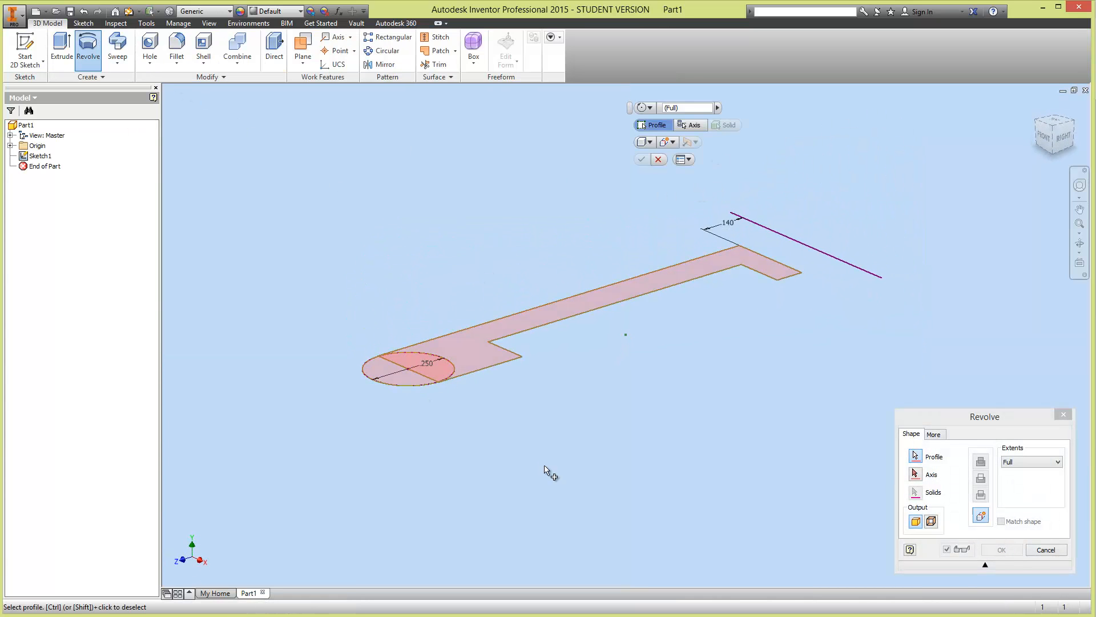
{"action": "left_click", "coordinate": [915, 473]}
{"action": "left_click", "coordinate": [813, 249]}
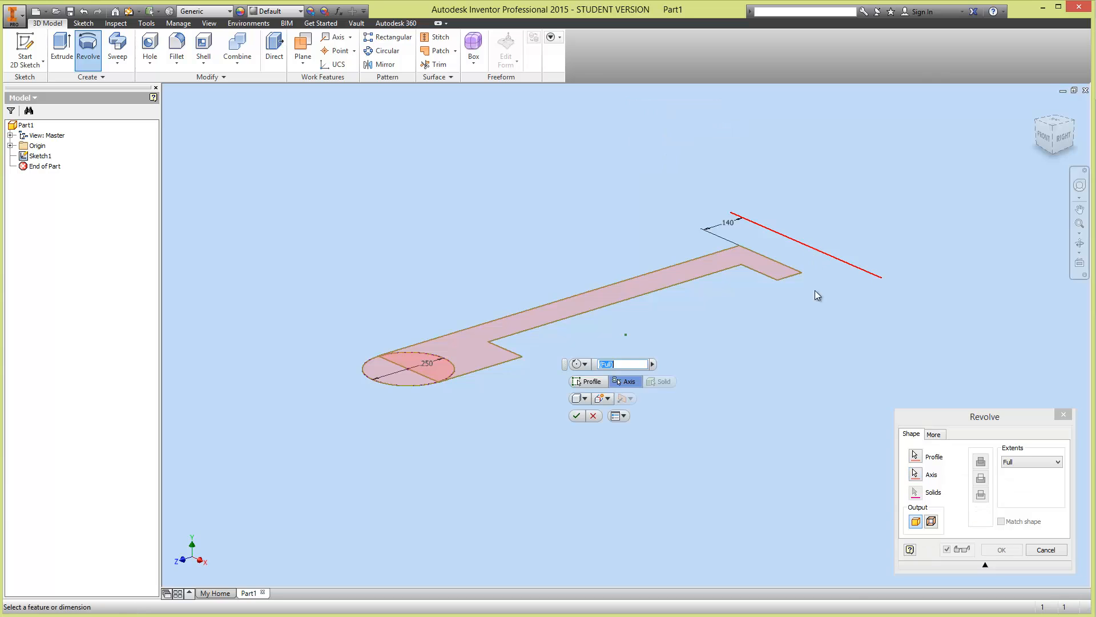
{"action": "mouse_move", "coordinate": [816, 323]}
{"action": "middle_mouse_down", "text": "shift"}
{"action": "mouse_move", "coordinate": [788, 350]}
{"action": "mouse_move", "coordinate": [717, 328]}
{"action": "mouse_move", "coordinate": [893, 258]}
{"action": "mouse_move", "coordinate": [995, 260]}
{"action": "mouse_move", "coordinate": [933, 251]}
{"action": "mouse_move", "coordinate": [723, 279]}
{"action": "mouse_move", "coordinate": [833, 346]}
{"action": "mouse_move", "coordinate": [680, 318]}
{"action": "middle_mouse_up", "text": "shift"}
{"action": "scroll", "coordinate": [839, 353], "scroll_direction": "up", "scroll_amount": 2}
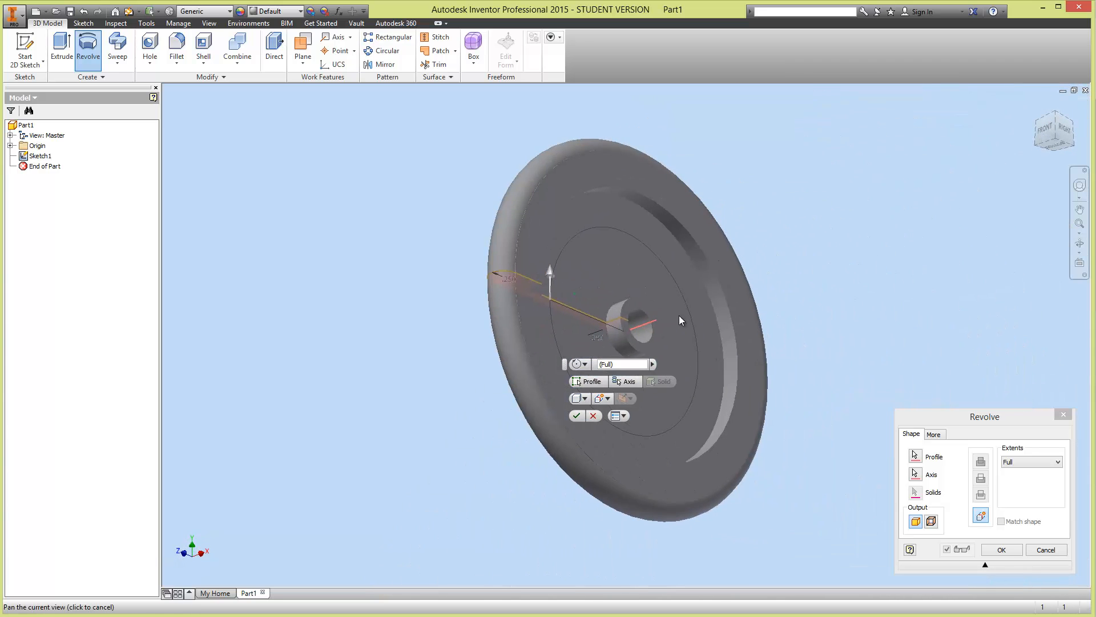
{"action": "left_click", "coordinate": [1031, 551]}
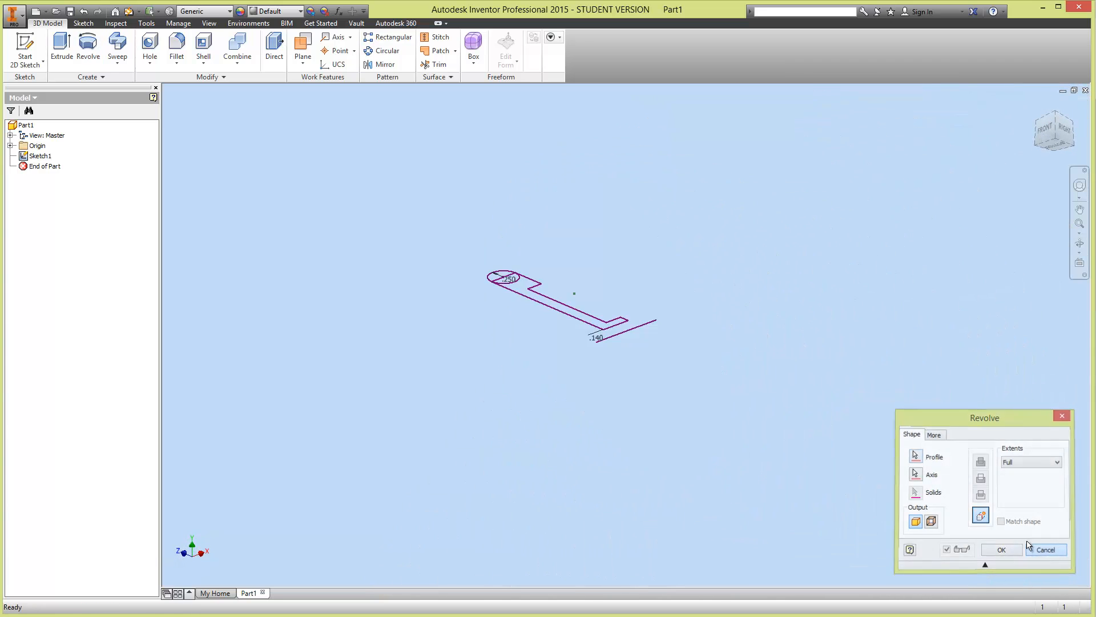
Step: Reopen the profile sketch and review the section view and dimensions of the Part #5 wheel drawing in WordPad
{"action": "double_click", "coordinate": [40, 156]}
{"action": "scroll", "coordinate": [677, 348], "scroll_direction": "down", "scroll_amount": 3}
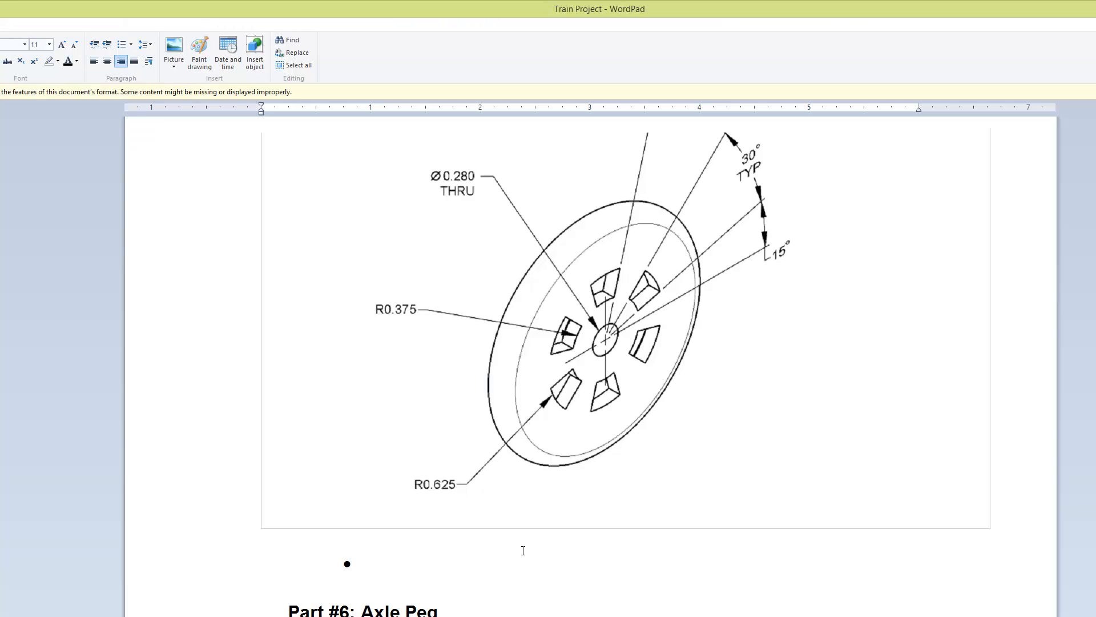
{"action": "scroll", "coordinate": [523, 550], "scroll_direction": "up", "scroll_amount": 10}
{"action": "scroll", "coordinate": [543, 433], "scroll_direction": "down", "scroll_amount": 5}
{"action": "scroll", "coordinate": [542, 432], "scroll_direction": "up", "scroll_amount": 5}
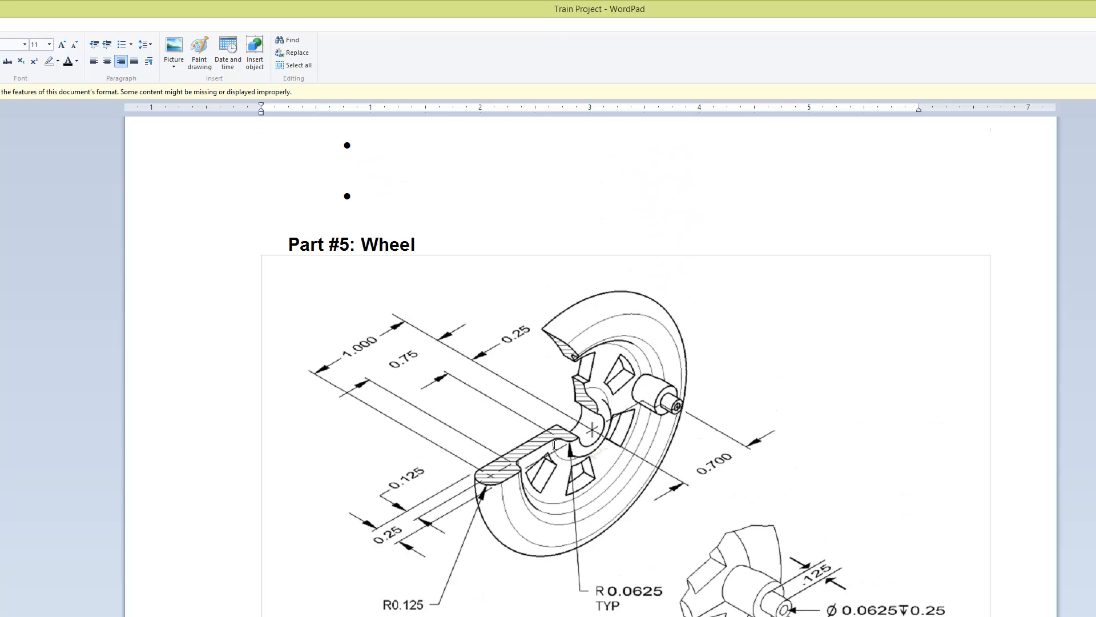
{"action": "scroll", "coordinate": [533, 467], "scroll_direction": "down", "scroll_amount": 3}
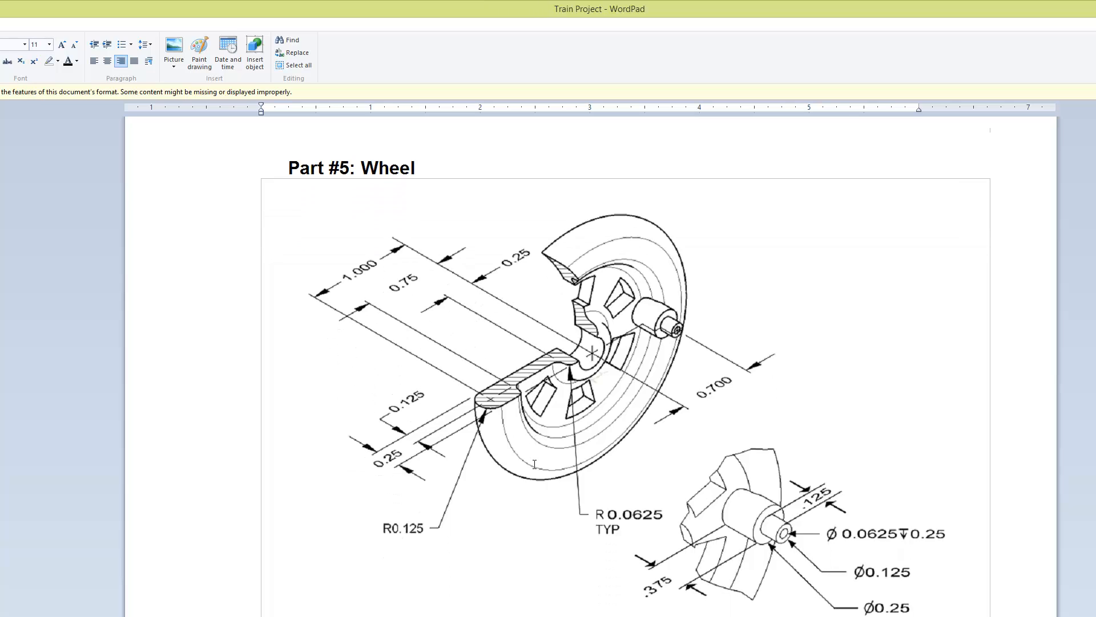
{"action": "scroll", "coordinate": [537, 467], "scroll_direction": "up", "scroll_amount": 3}
{"action": "scroll", "coordinate": [539, 470], "scroll_direction": "down", "scroll_amount": 3}
{"action": "scroll", "coordinate": [585, 486], "scroll_direction": "down", "scroll_amount": 2}
{"action": "scroll", "coordinate": [549, 429], "scroll_direction": "up", "scroll_amount": 3}
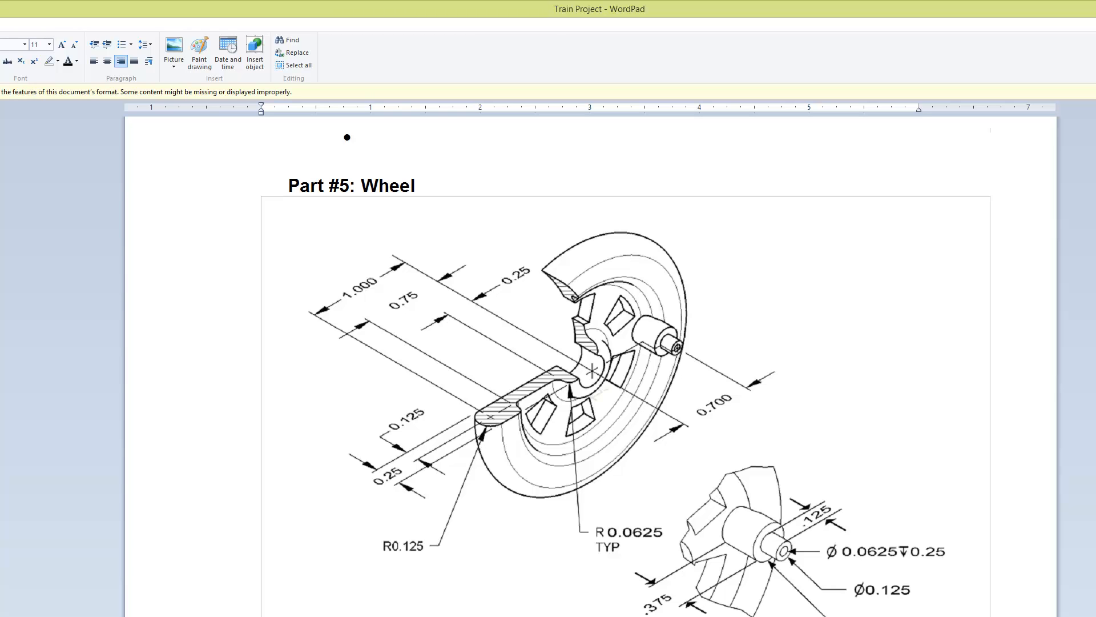
{"action": "key", "text": "alt+Tab"}
Step: Finish the sketch and revolve the half-wheel profile a full turn about the separate axis line as a solid
{"action": "left_click", "coordinate": [658, 53]}
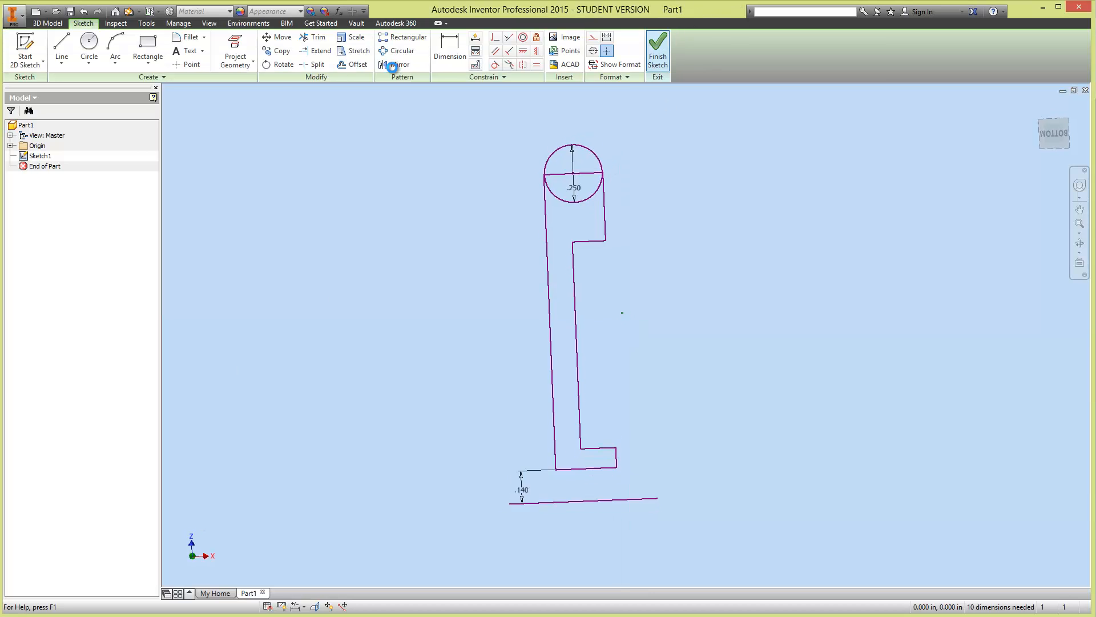
{"action": "left_click", "coordinate": [88, 48]}
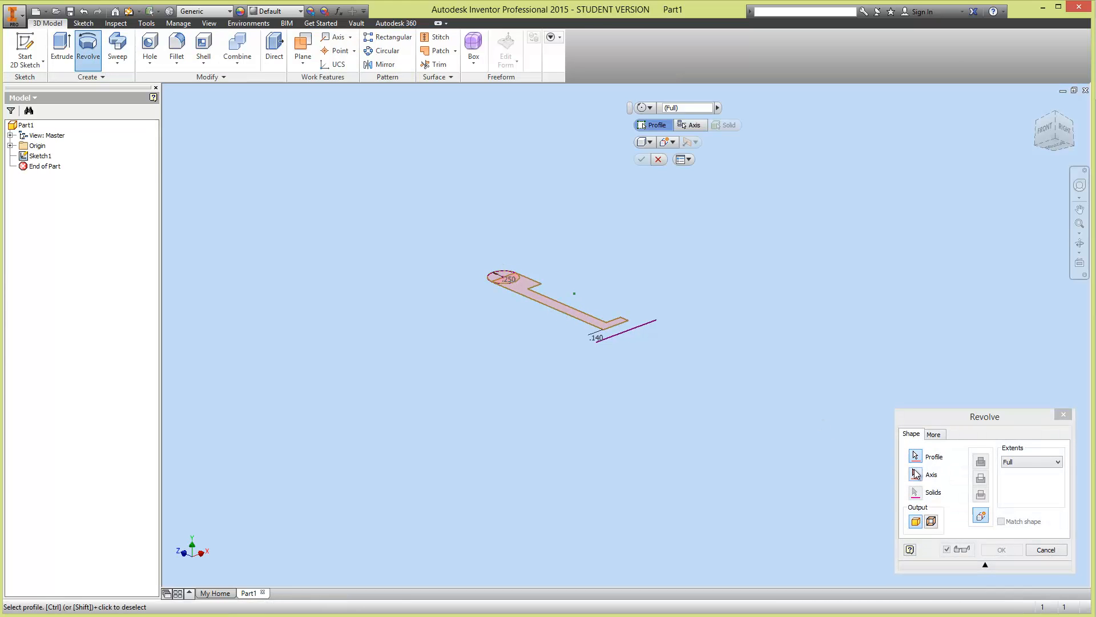
{"action": "left_click", "coordinate": [916, 474]}
{"action": "left_click", "coordinate": [636, 328]}
{"action": "middle_click_drag", "start_coordinate": [712, 381], "coordinate": [836, 458], "text": "shift"}
{"action": "left_click", "coordinate": [996, 550]}
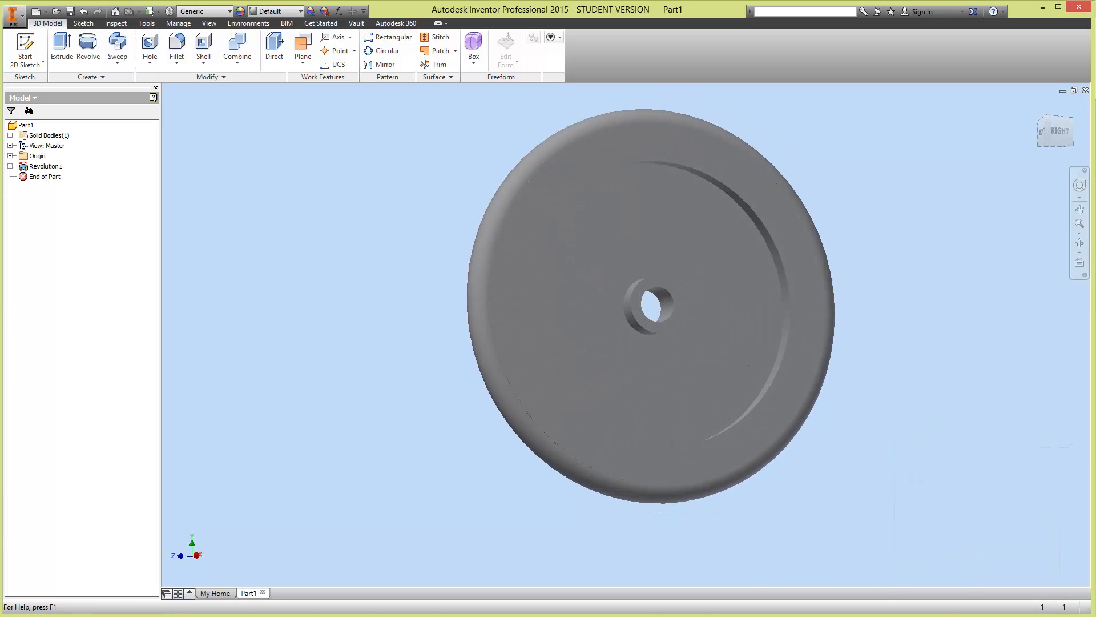
Step: Review the wheel's cut-out radii and angles in the WordPad drawing and bring the drawing up in Paint
{"action": "key", "text": "alt+Tab"}
{"action": "scroll", "coordinate": [688, 531], "scroll_direction": "down", "scroll_amount": 6}
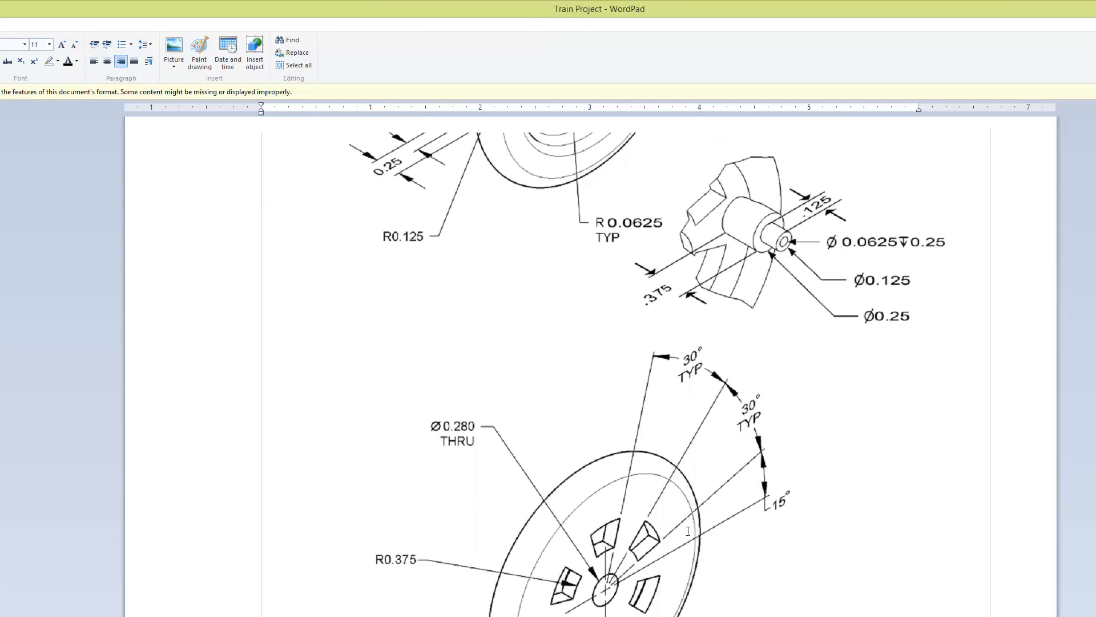
{"action": "scroll", "coordinate": [688, 531], "scroll_direction": "down", "scroll_amount": 3}
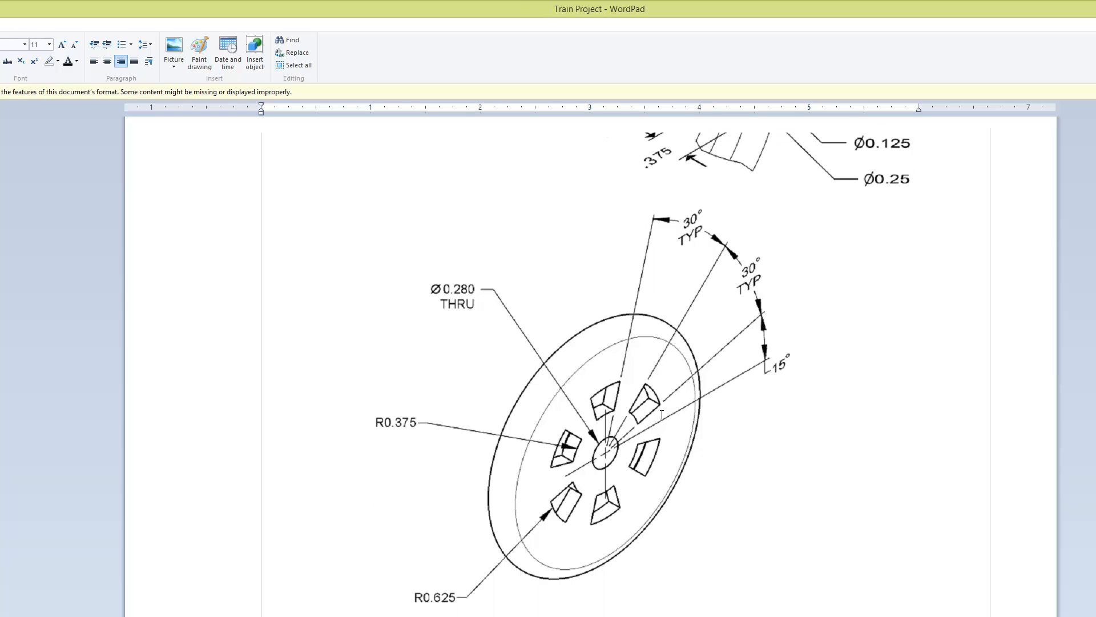
{"action": "scroll", "coordinate": [619, 431], "scroll_direction": "down", "scroll_amount": 2}
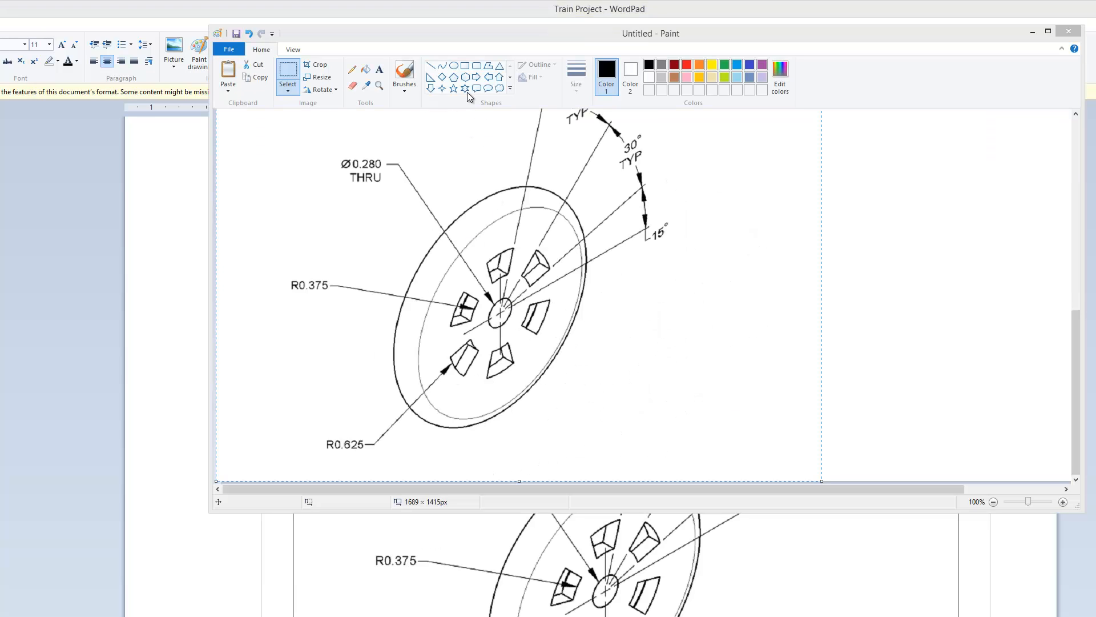
Step: Choose the Pencil with red as the drawing colour and undo a thin trial stroke along the cut-out at the R0.625 leader
{"action": "left_click", "coordinate": [353, 81]}
{"action": "left_click", "coordinate": [686, 65]}
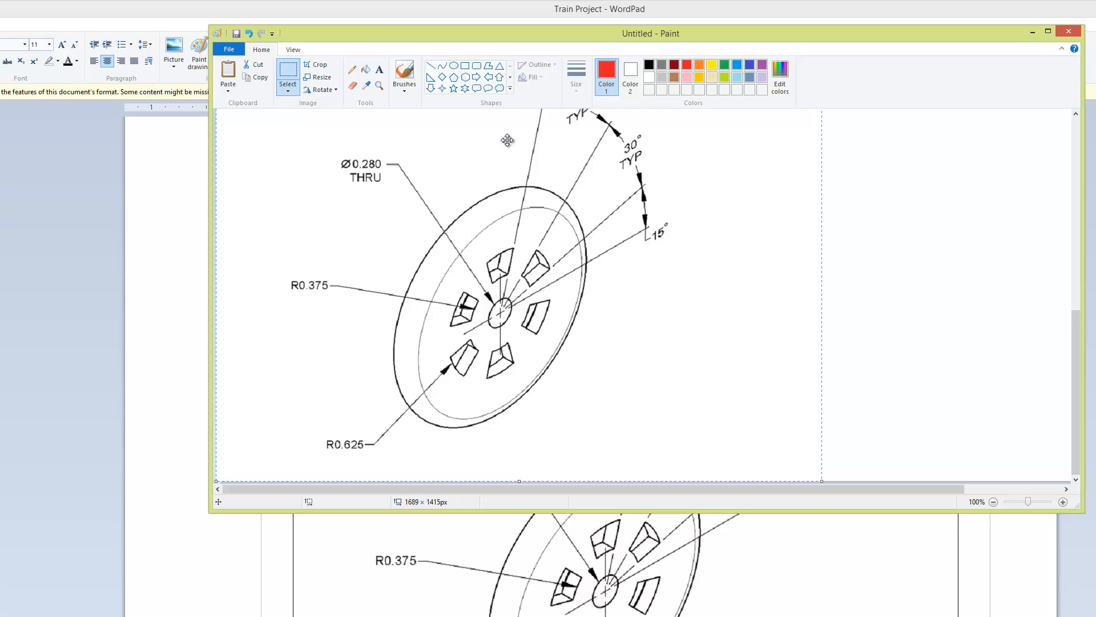
{"action": "left_click", "coordinate": [1006, 333]}
{"action": "left_click_drag", "start_coordinate": [450, 358], "coordinate": [480, 378]}
{"action": "left_click", "coordinate": [352, 69]}
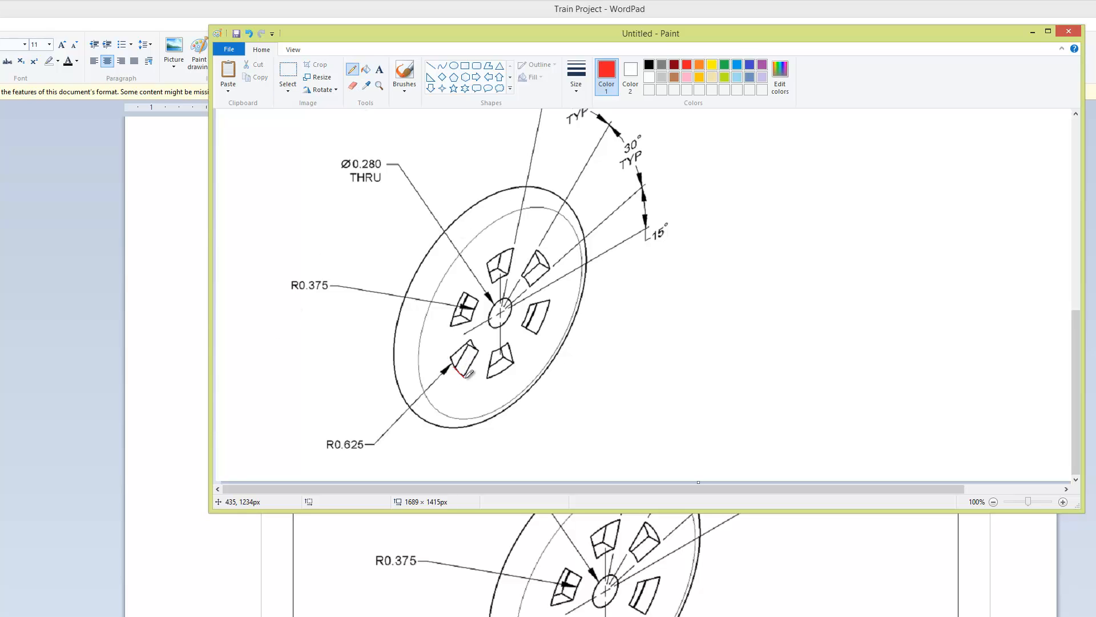
{"action": "key", "text": "ctrl+z"}
Step: With a thicker red Pencil, trace the cut-outs' inner and outer circles, underline R0.375 and R0.625, and trace the angled lines from the centre
{"action": "left_click", "coordinate": [582, 100]}
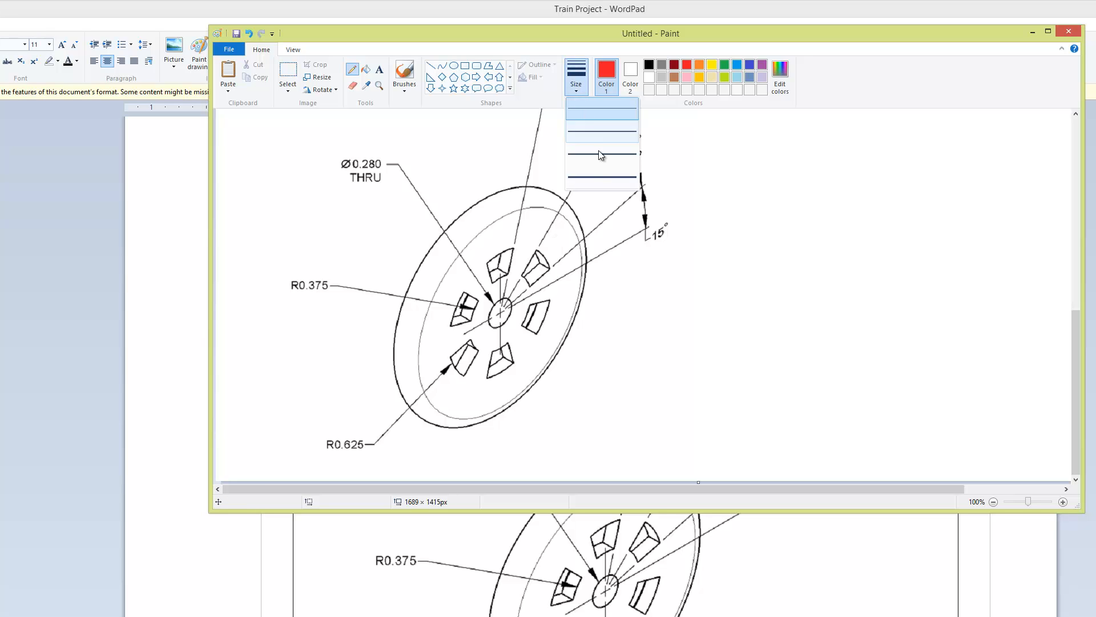
{"action": "left_click", "coordinate": [602, 170]}
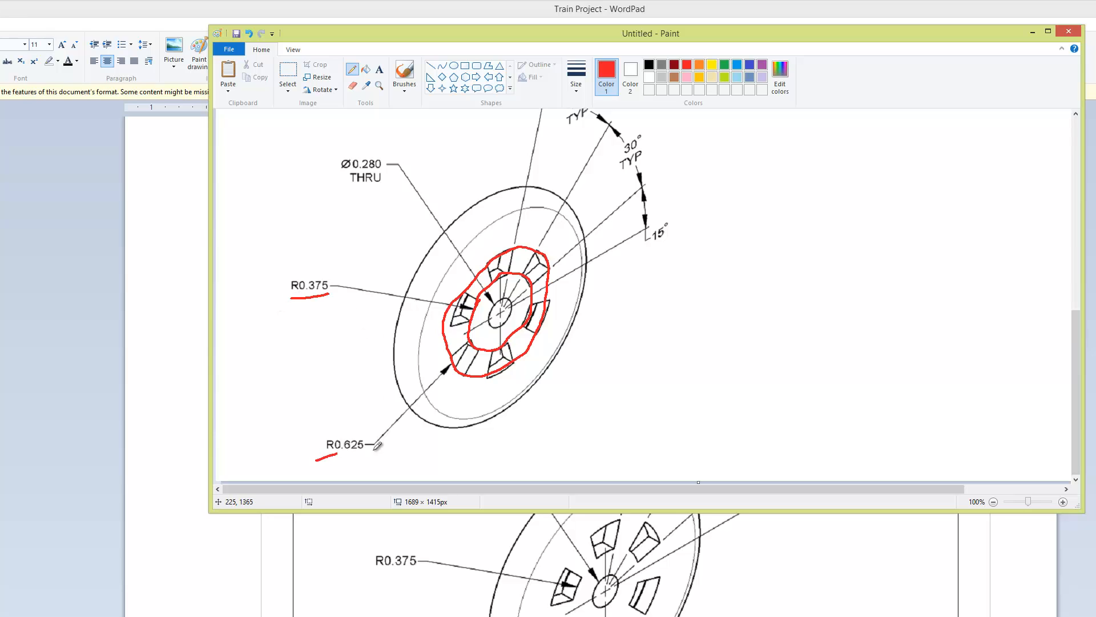
{"action": "left_click_drag", "start_coordinate": [338, 454], "coordinate": [379, 450]}
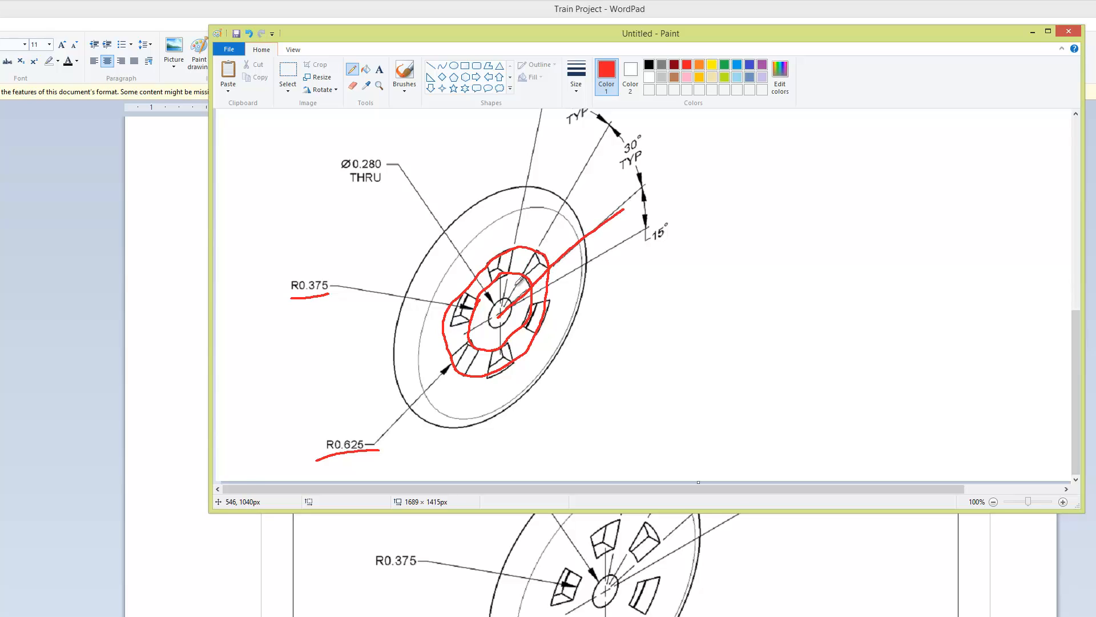
{"action": "mouse_move", "coordinate": [517, 282]}
{"action": "left_mouse_down"}
{"action": "mouse_move", "coordinate": [499, 317]}
{"action": "mouse_move", "coordinate": [514, 289]}
{"action": "left_mouse_up"}
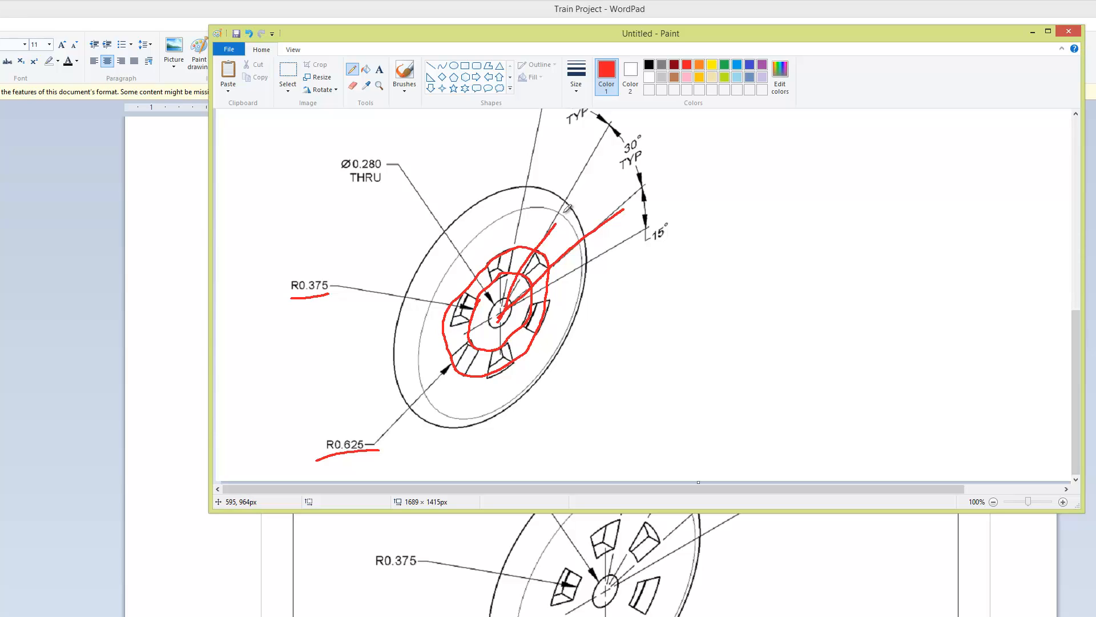
{"action": "left_click_drag", "start_coordinate": [568, 208], "coordinate": [589, 180]}
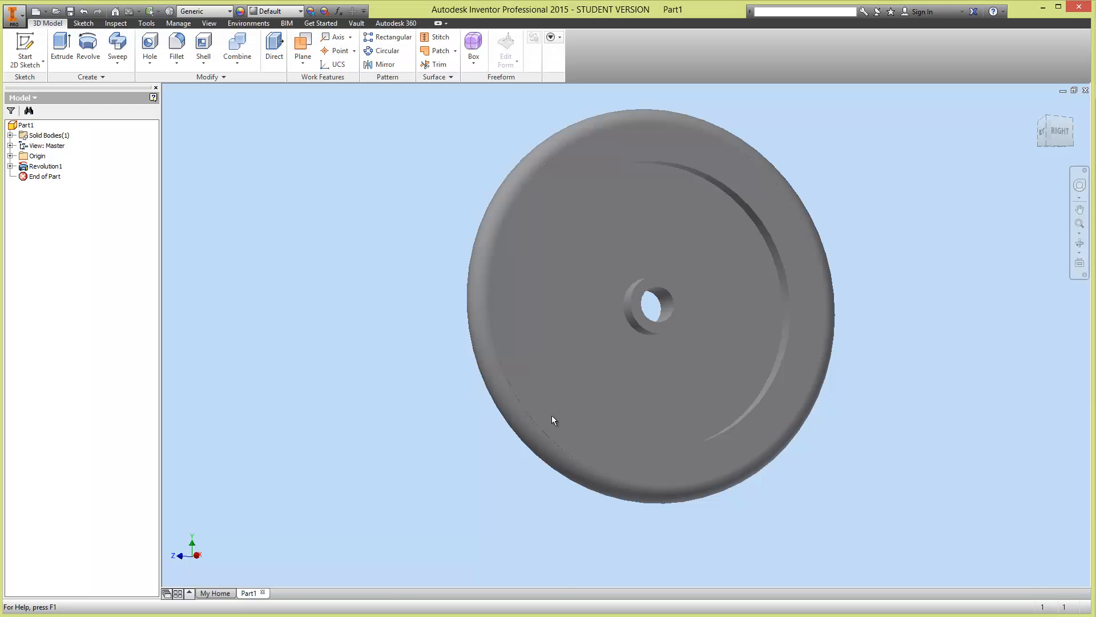
Step: In Inventor, start a sketch on the wheel's flat face and draw two circles about 2.42 in and 1.3 in in diameter, centred on the hole
{"action": "mouse_move", "coordinate": [551, 416]}
{"action": "middle_mouse_down", "text": "shift"}
{"action": "mouse_move", "coordinate": [636, 372]}
{"action": "mouse_move", "coordinate": [817, 367]}
{"action": "middle_mouse_up", "text": "shift"}
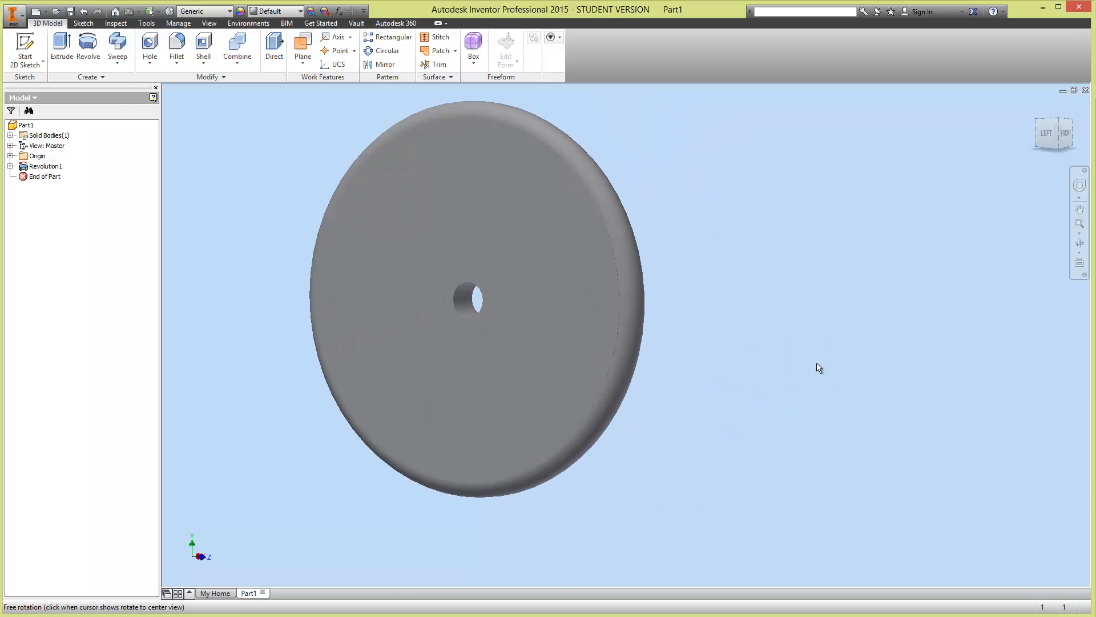
{"action": "left_click", "coordinate": [25, 48]}
{"action": "left_click", "coordinate": [388, 193]}
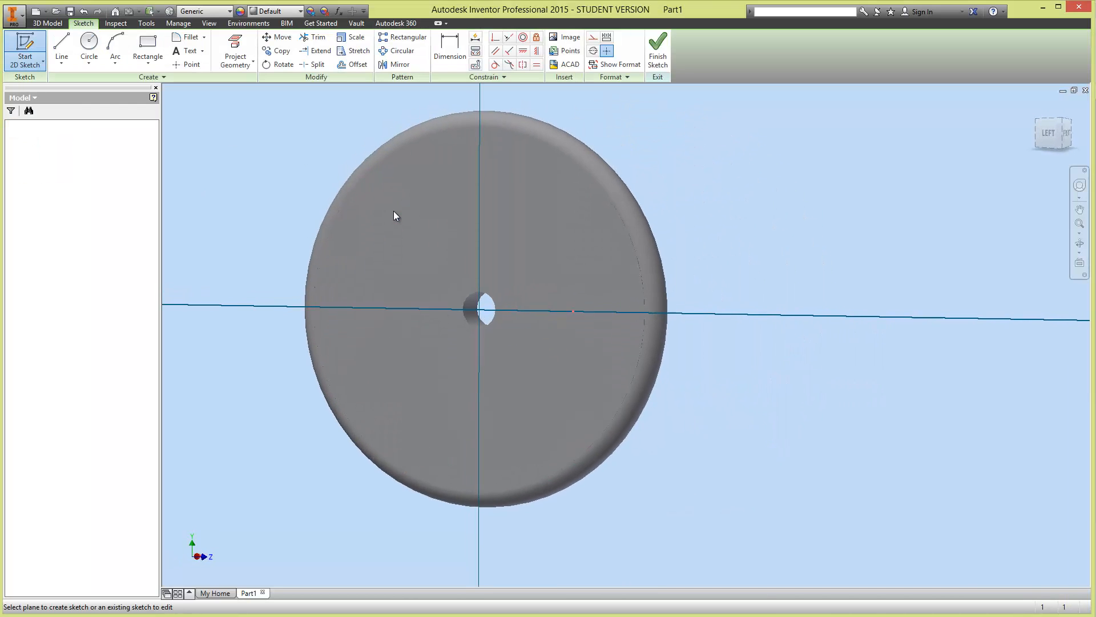
{"action": "key", "text": "c"}
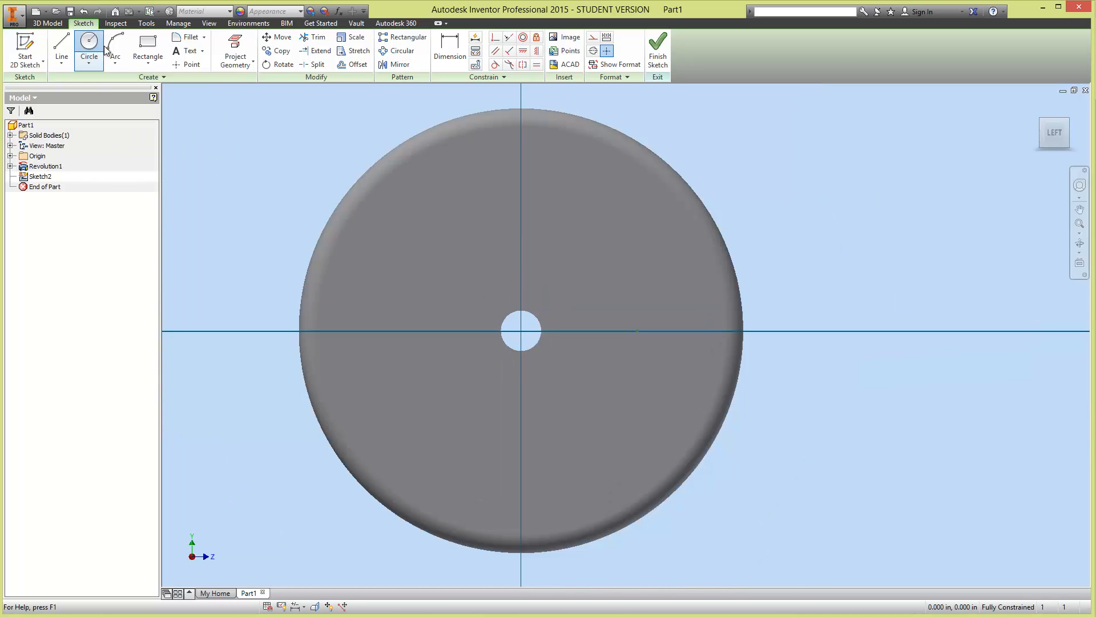
{"action": "left_click", "coordinate": [521, 331]}
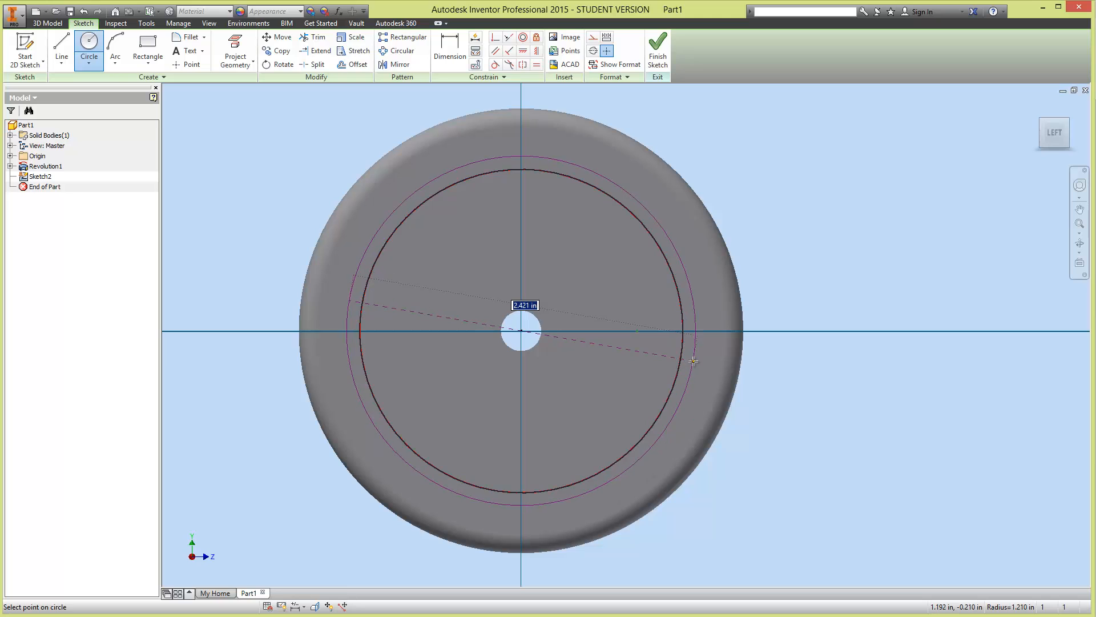
{"action": "left_click", "coordinate": [694, 361]}
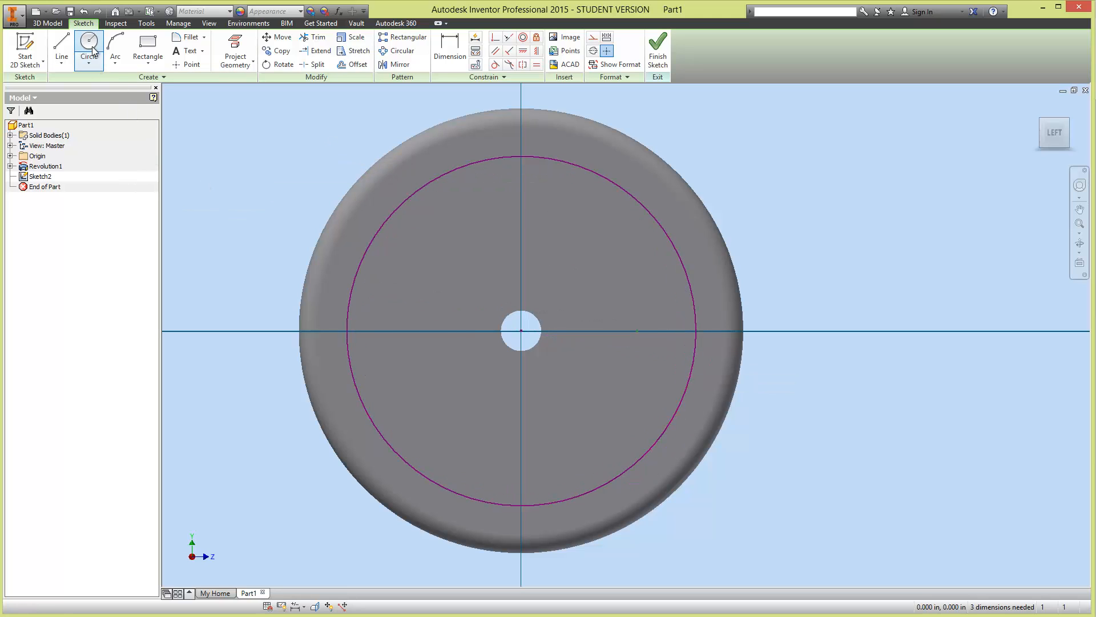
{"action": "left_click", "coordinate": [521, 331]}
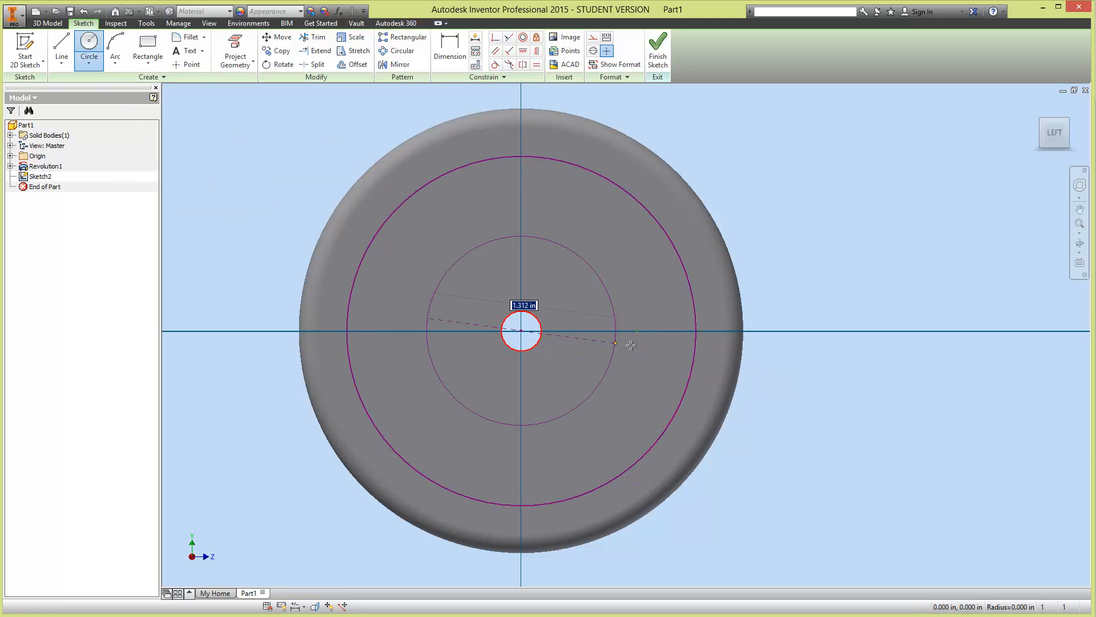
{"action": "left_click", "coordinate": [612, 345]}
{"action": "key", "text": "Escape"}
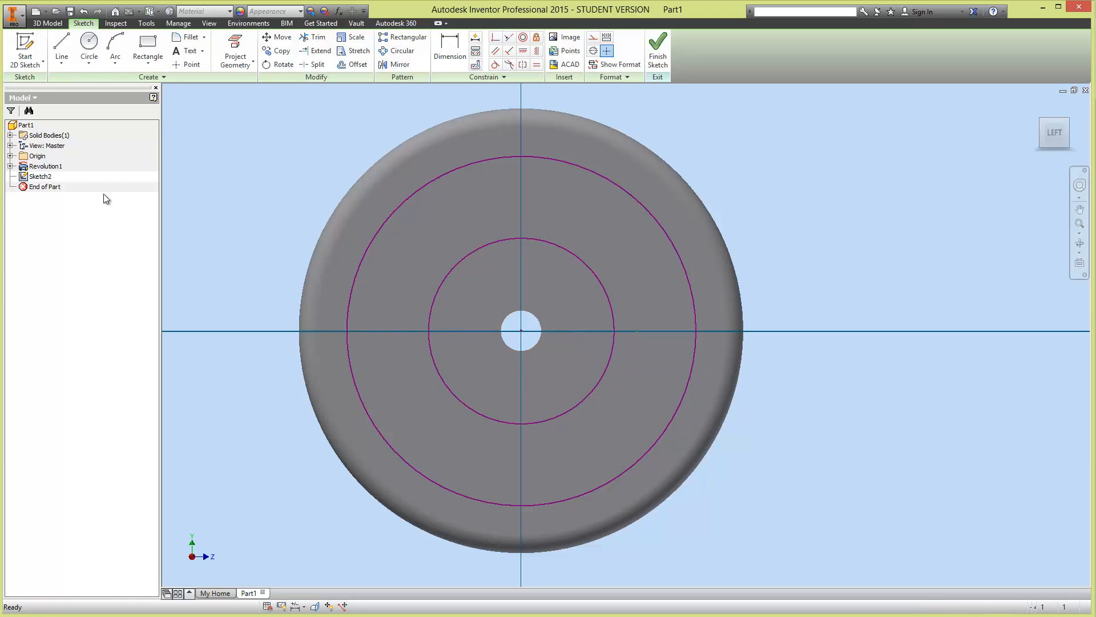
Step: Draw two separate lines from the wheel's centre up and outward past the rim, the second steeper than the first
{"action": "left_click", "coordinate": [56, 49]}
{"action": "left_click", "coordinate": [56, 48]}
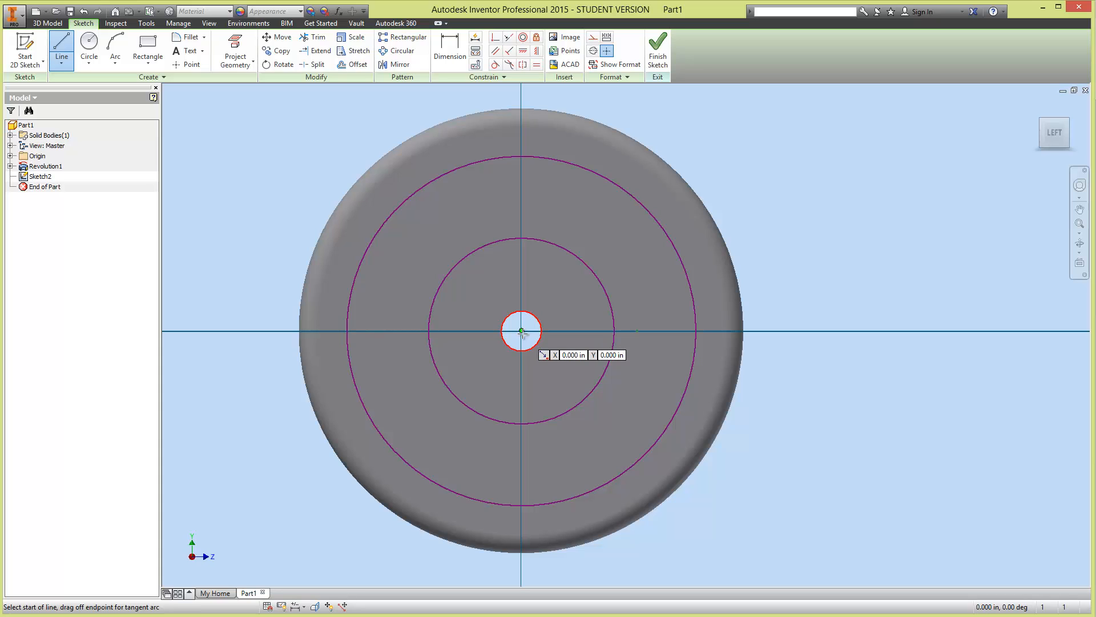
{"action": "left_click", "coordinate": [520, 330]}
{"action": "left_click", "coordinate": [953, 148]}
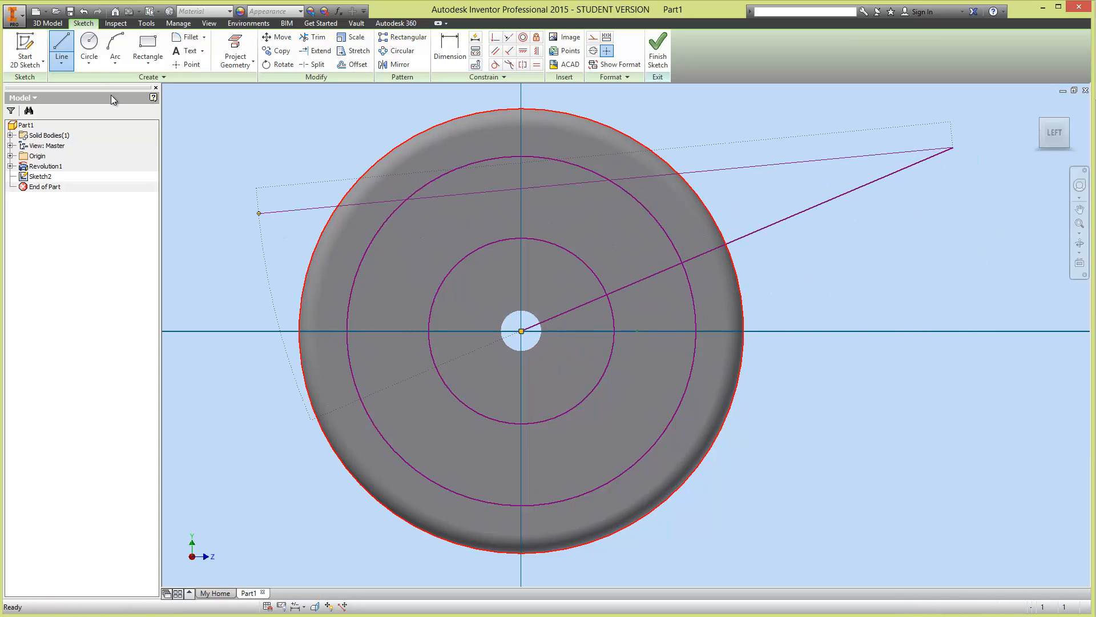
{"action": "left_click", "coordinate": [81, 41]}
{"action": "left_click", "coordinate": [64, 46]}
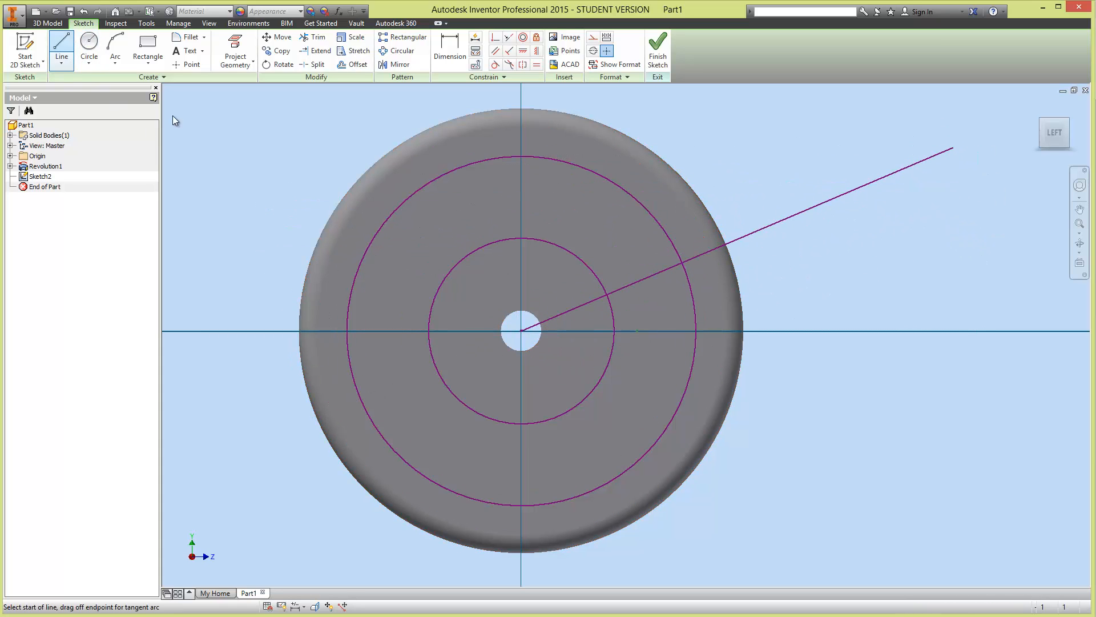
{"action": "left_click", "coordinate": [520, 331]}
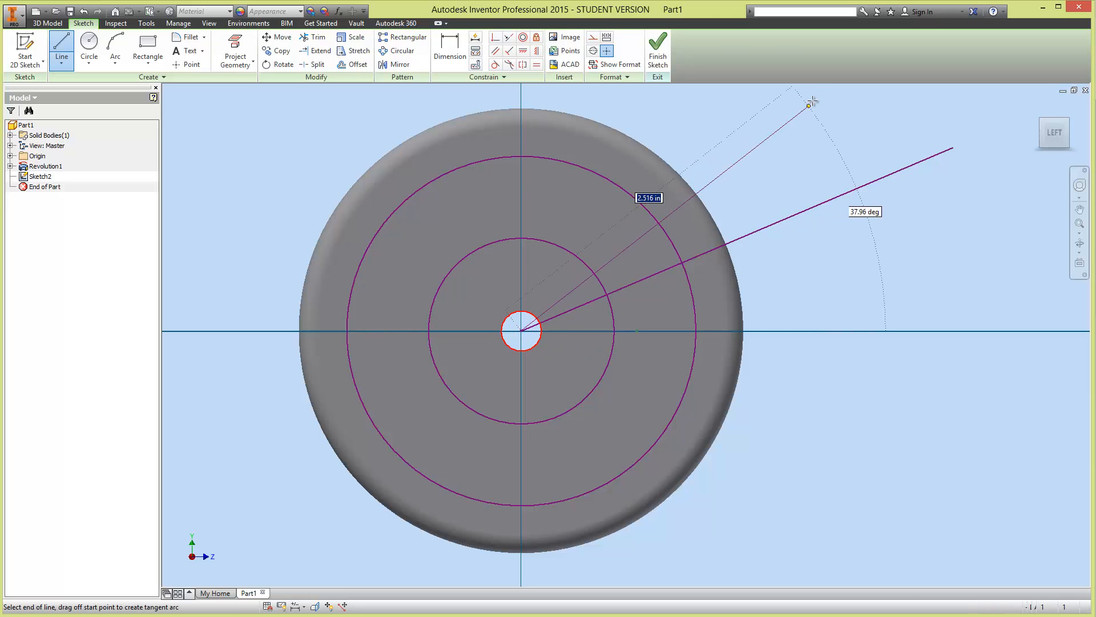
{"action": "left_click", "coordinate": [780, 101]}
{"action": "key", "text": "Escape"}
{"action": "scroll", "coordinate": [603, 259], "scroll_direction": "up", "scroll_amount": 3}
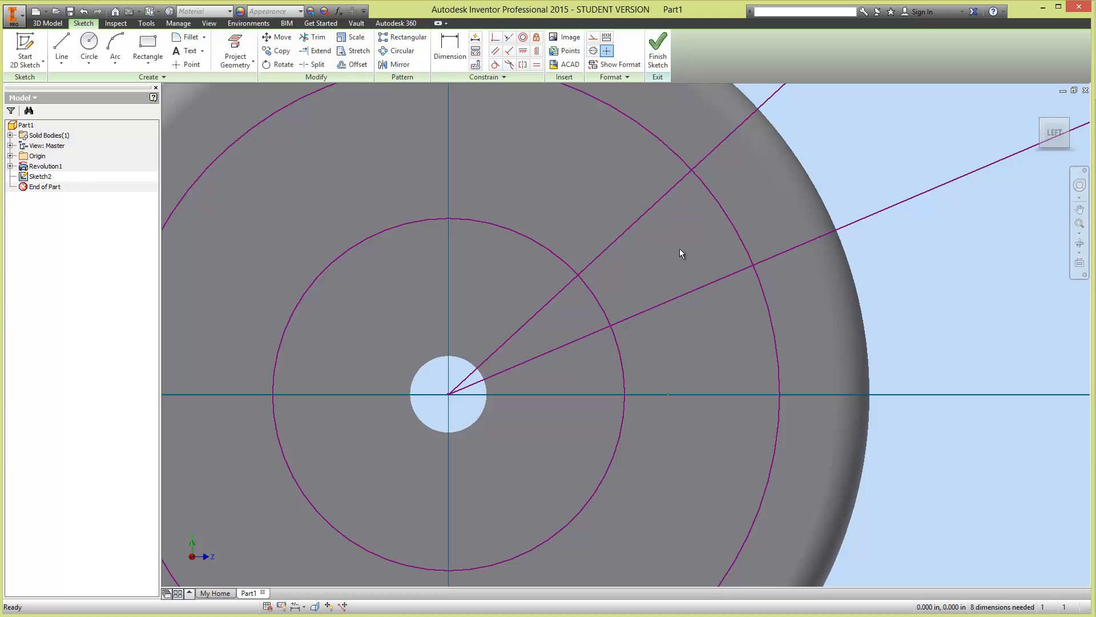
{"action": "scroll", "coordinate": [679, 228], "scroll_direction": "down", "scroll_amount": 3}
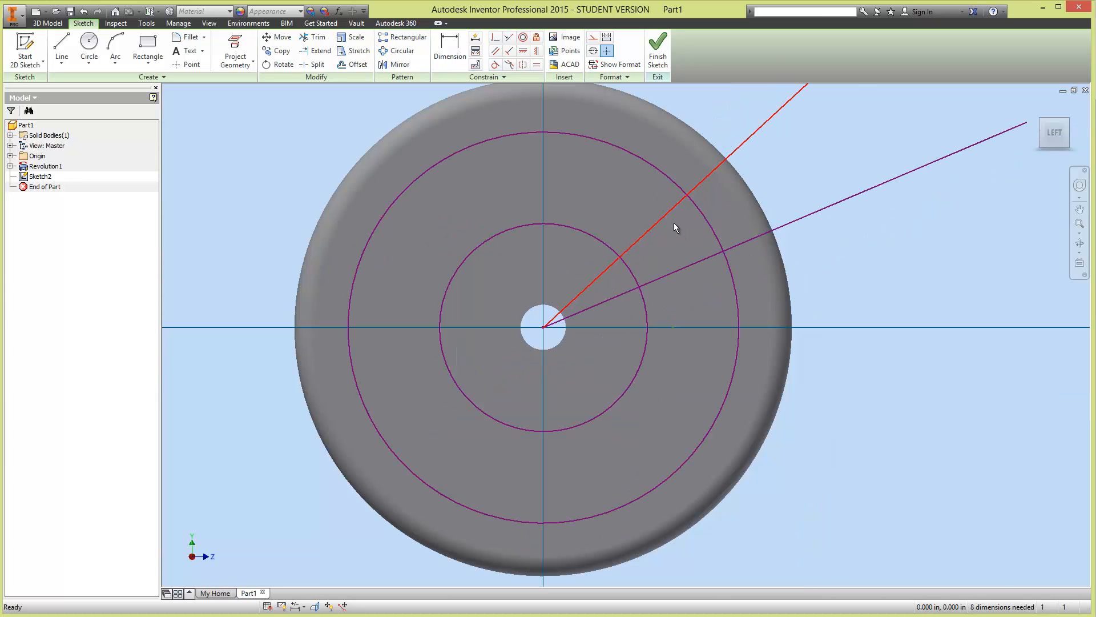
{"action": "scroll", "coordinate": [673, 222], "scroll_direction": "up", "scroll_amount": 1}
{"action": "scroll", "coordinate": [670, 208], "scroll_direction": "up", "scroll_amount": 3}
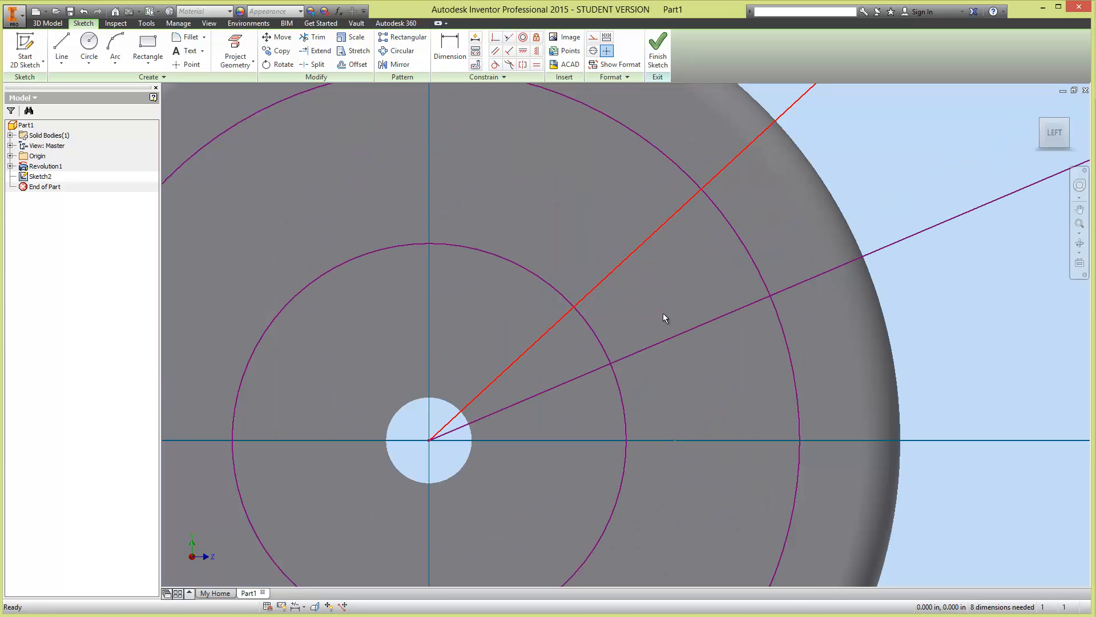
Step: Split the two circles where the angled lines cross them, and finish the sketch
{"action": "left_click", "coordinate": [318, 65]}
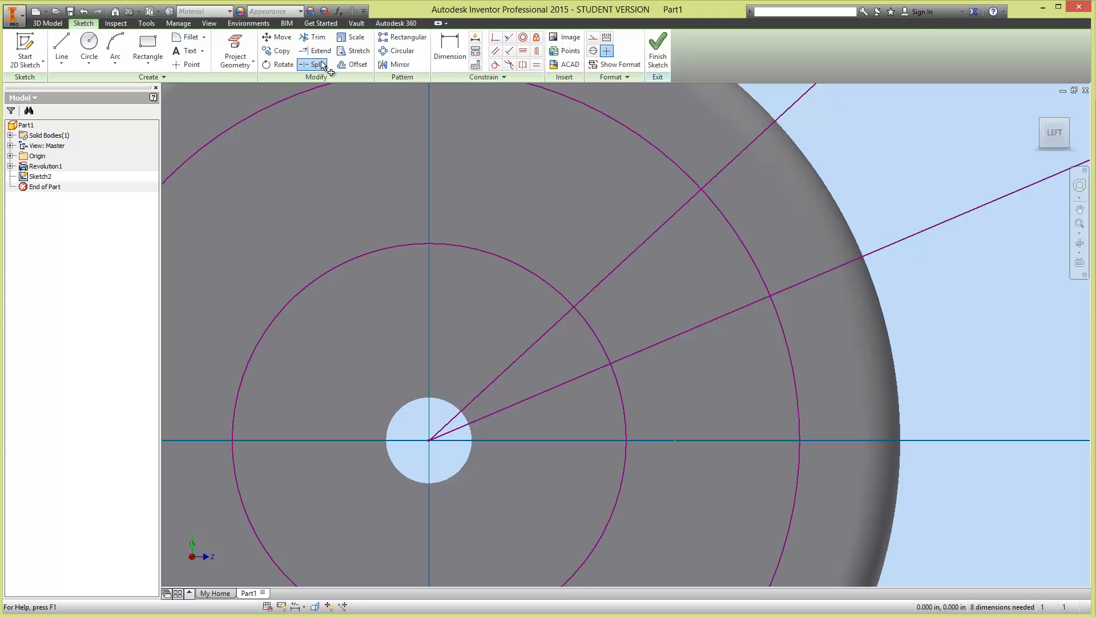
{"action": "left_click", "coordinate": [710, 180]}
{"action": "left_click", "coordinate": [788, 288]}
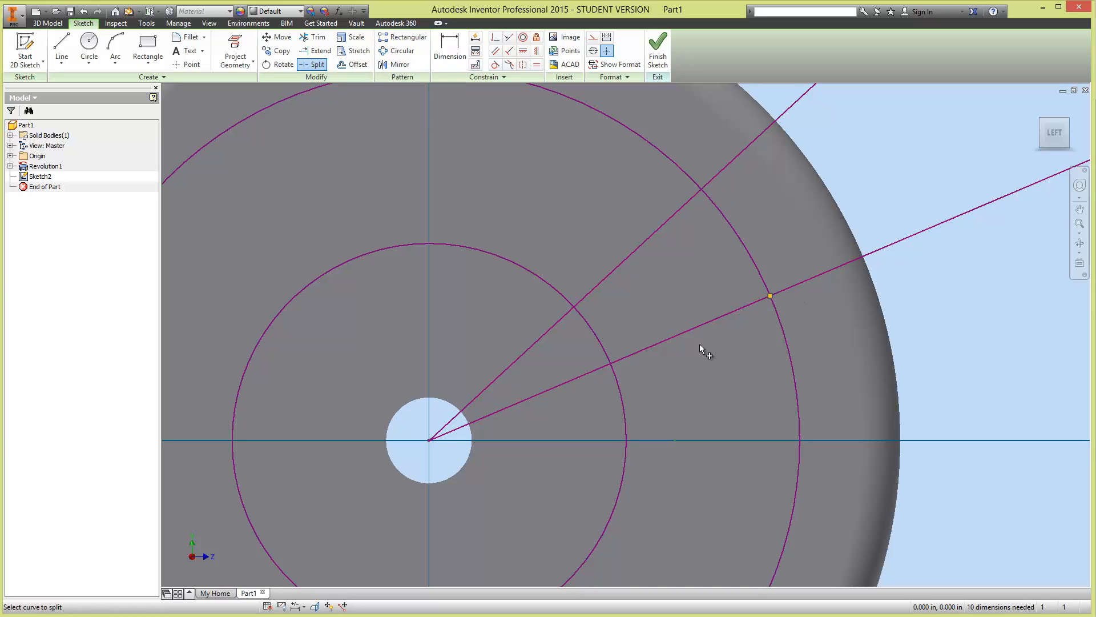
{"action": "left_click", "coordinate": [619, 361]}
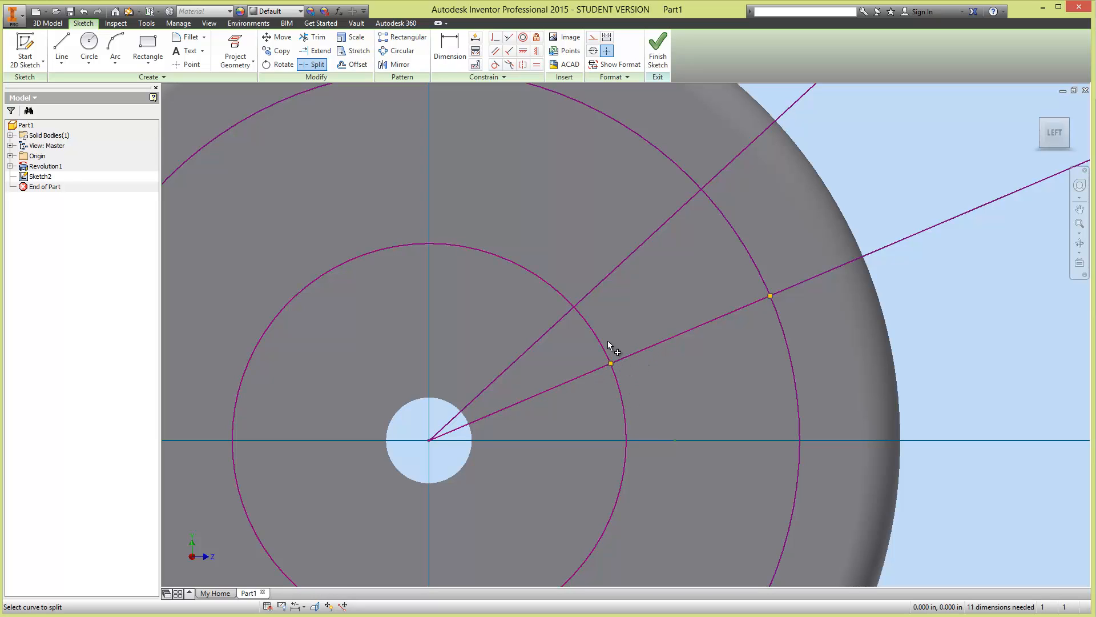
{"action": "left_click", "coordinate": [581, 300]}
{"action": "left_click", "coordinate": [658, 51]}
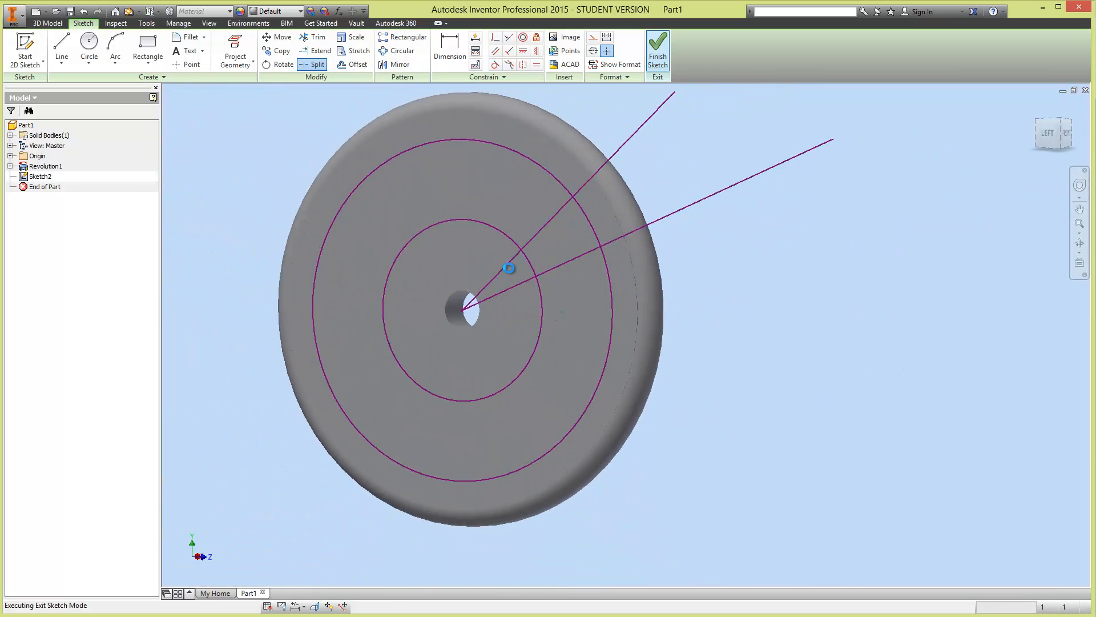
Step: Extrude the region between the two circles and angled lines 1.25 in through the wheel as a cut
{"action": "key", "text": "e"}
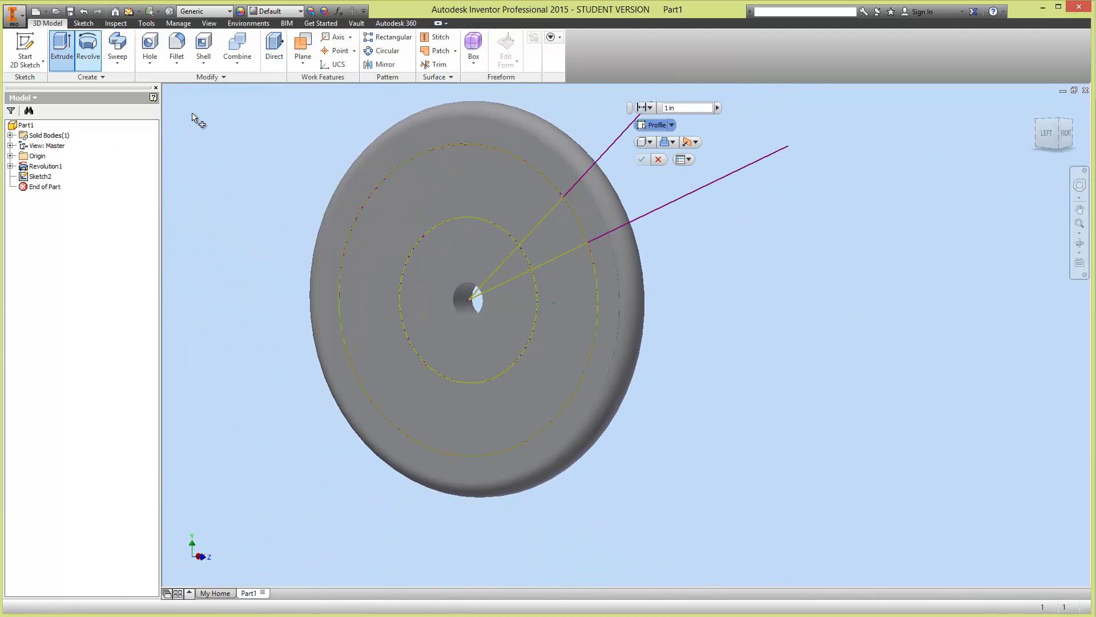
{"action": "left_click", "coordinate": [556, 239]}
{"action": "middle_click_drag", "start_coordinate": [680, 299], "coordinate": [631, 329], "text": "shift"}
{"action": "left_click_drag", "start_coordinate": [572, 290], "coordinate": [797, 272]}
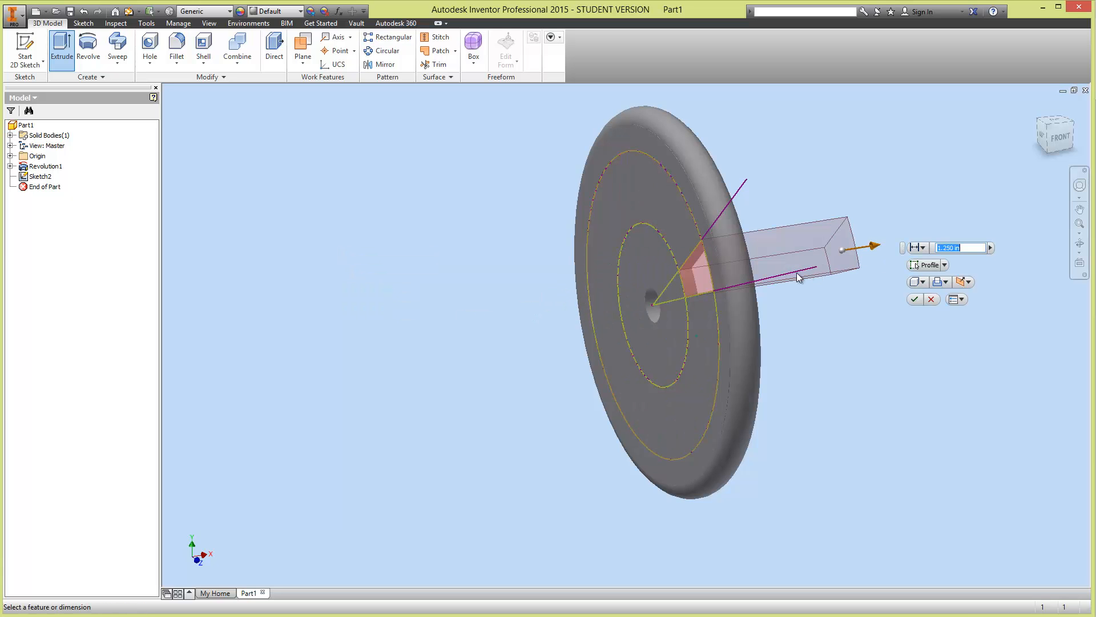
{"action": "left_click", "coordinate": [914, 299]}
Step: Pattern the wedge-shaped cut-out circularly about the centre hole's axis, with 6 occurrences over 360 degrees
{"action": "middle_click_drag", "start_coordinate": [905, 311], "coordinate": [711, 368], "text": "shift"}
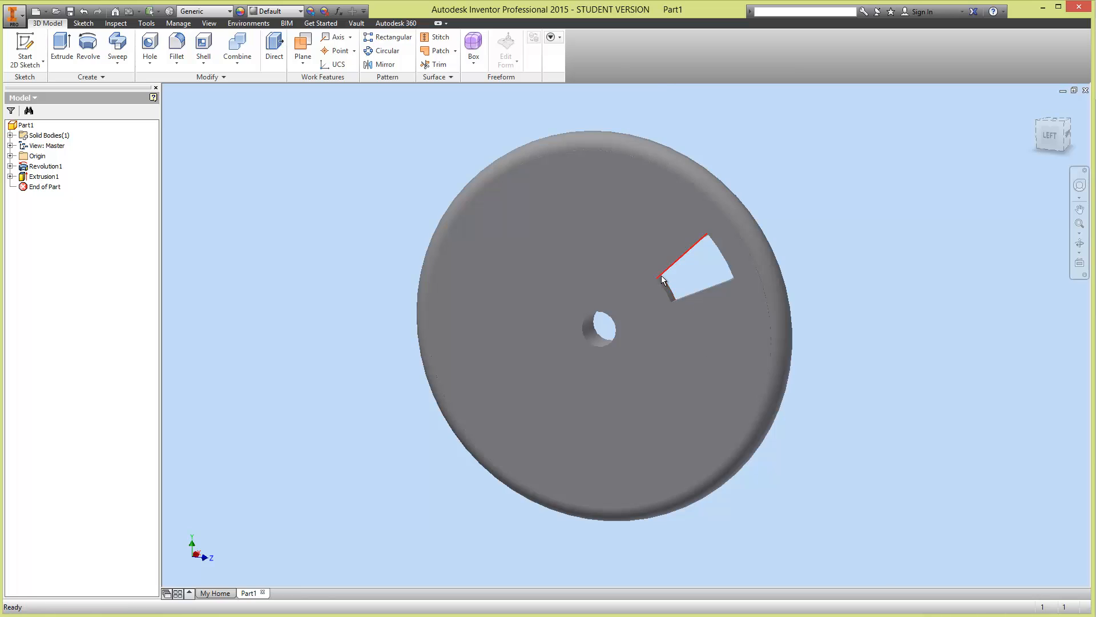
{"action": "scroll", "coordinate": [662, 275], "scroll_direction": "down", "scroll_amount": 3}
{"action": "scroll", "coordinate": [661, 276], "scroll_direction": "up", "scroll_amount": 3}
{"action": "scroll", "coordinate": [650, 265], "scroll_direction": "down", "scroll_amount": 3}
{"action": "scroll", "coordinate": [638, 259], "scroll_direction": "up", "scroll_amount": 3}
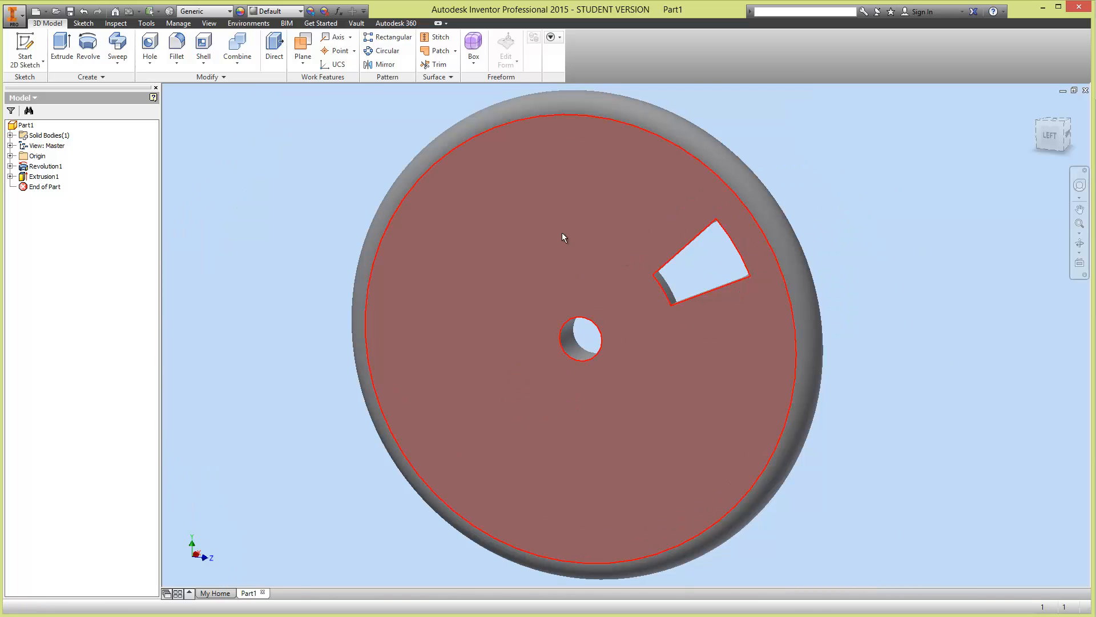
{"action": "left_click", "coordinate": [388, 52]}
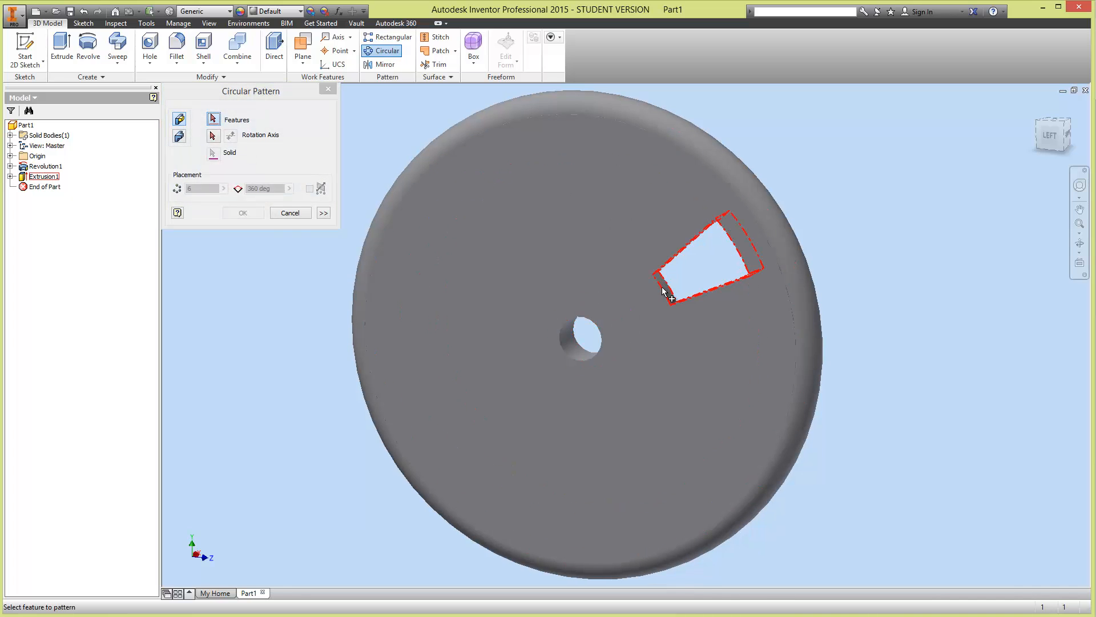
{"action": "left_click", "coordinate": [685, 283]}
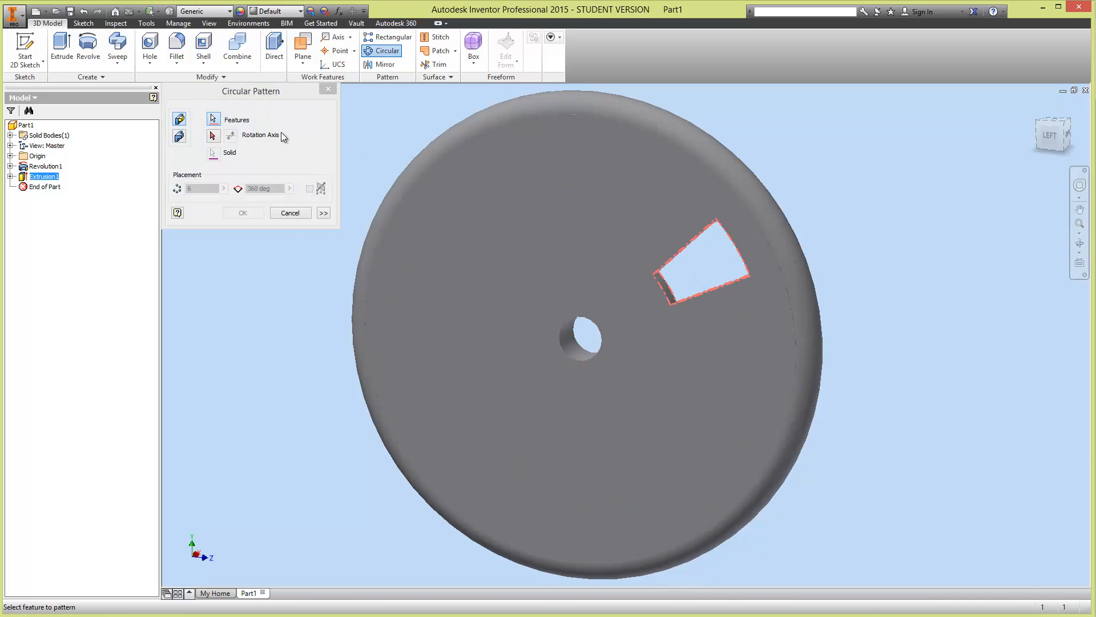
{"action": "left_click", "coordinate": [211, 135]}
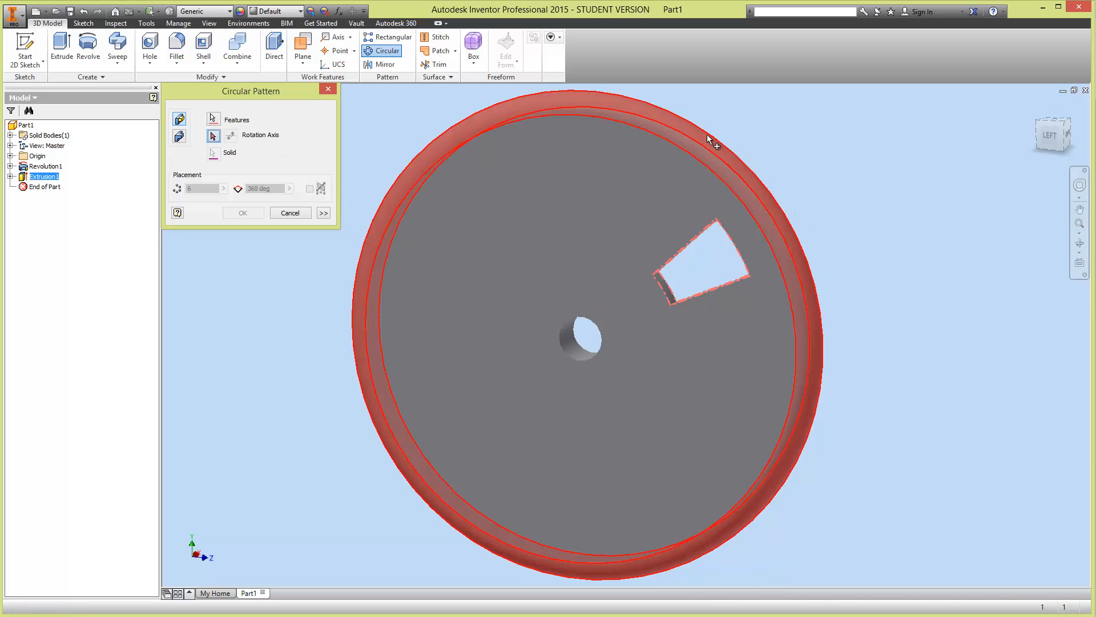
{"action": "left_click", "coordinate": [573, 330]}
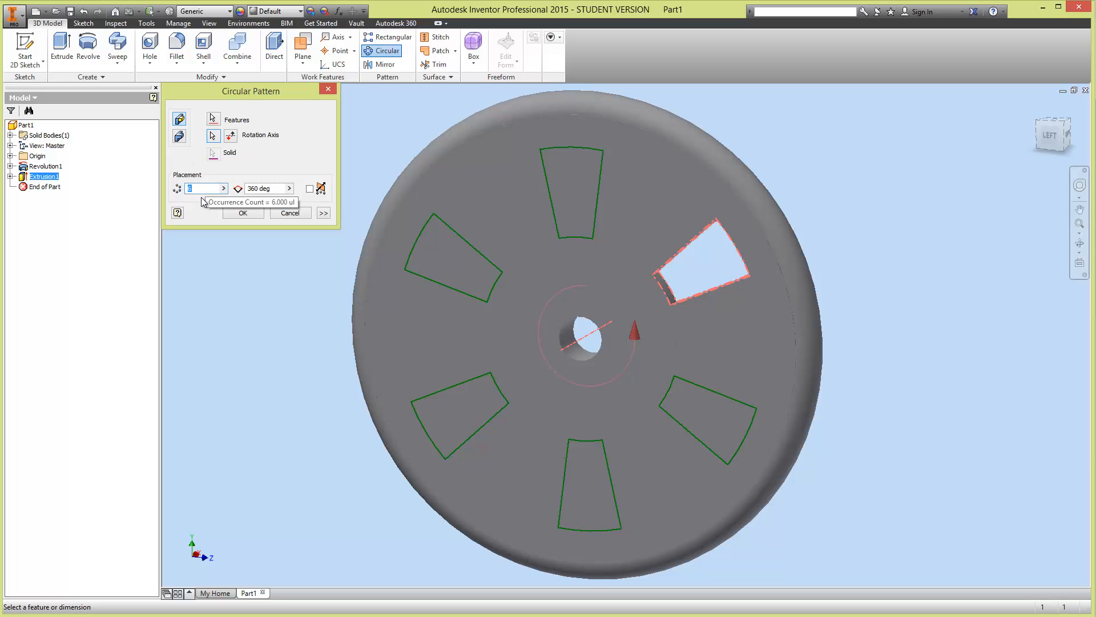
{"action": "left_click", "coordinate": [243, 212]}
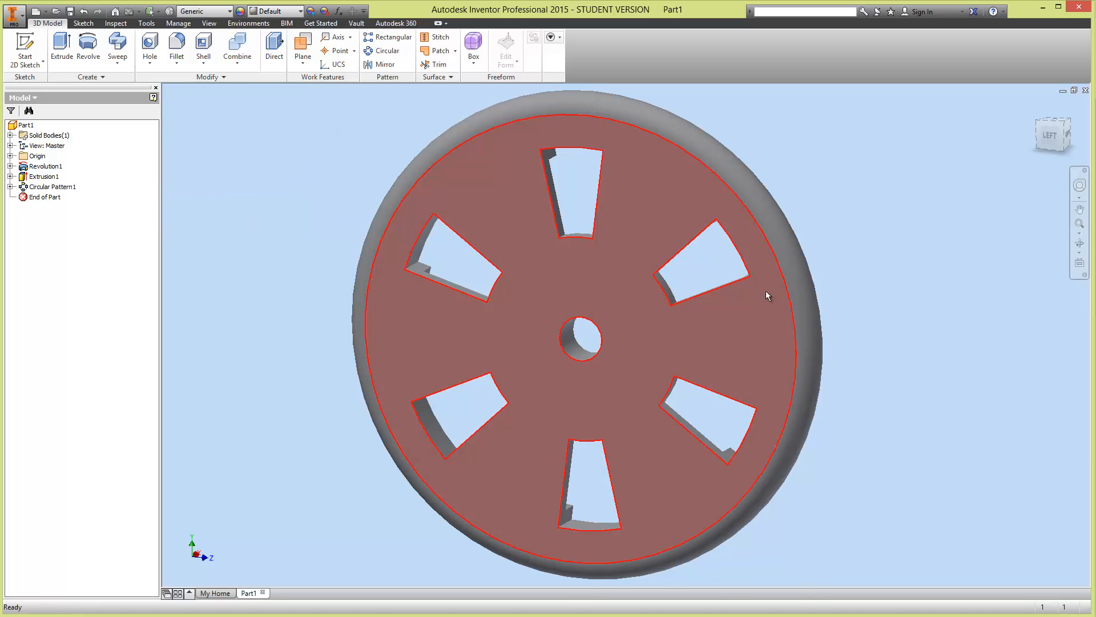
Step: Inspect the wheel's recessed side, and examine the stepped pin's detail in the WordPad drawing
{"action": "middle_click_drag", "start_coordinate": [844, 349], "coordinate": [539, 297], "text": "shift"}
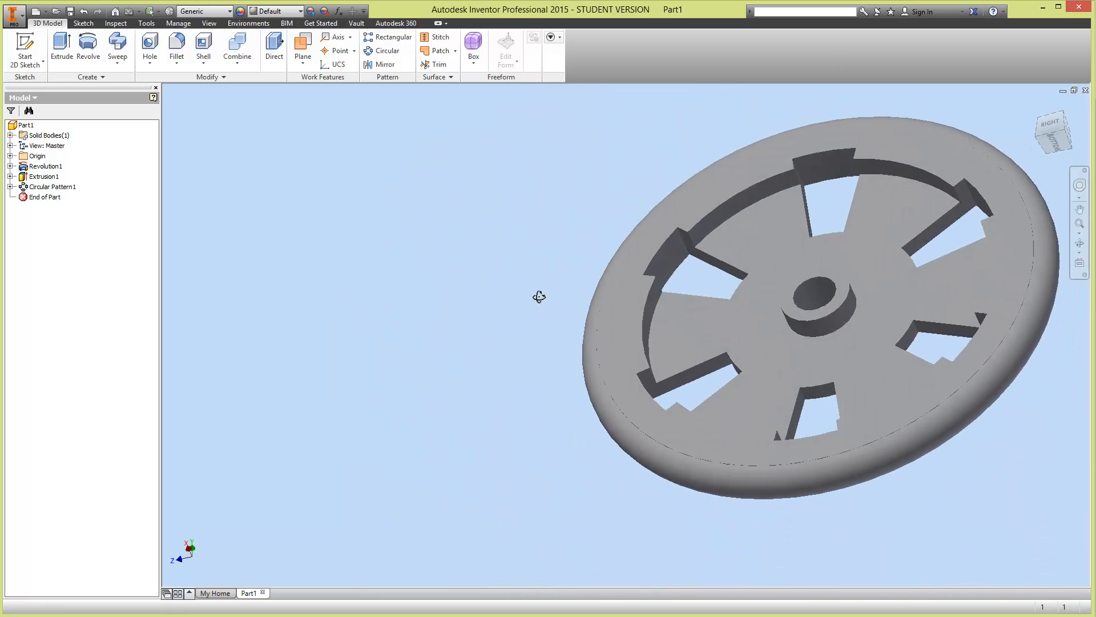
{"action": "scroll", "coordinate": [650, 270], "scroll_direction": "up", "scroll_amount": 6}
{"action": "scroll", "coordinate": [658, 270], "scroll_direction": "down", "scroll_amount": 8}
{"action": "middle_click_drag", "start_coordinate": [714, 288], "coordinate": [641, 511], "text": "shift"}
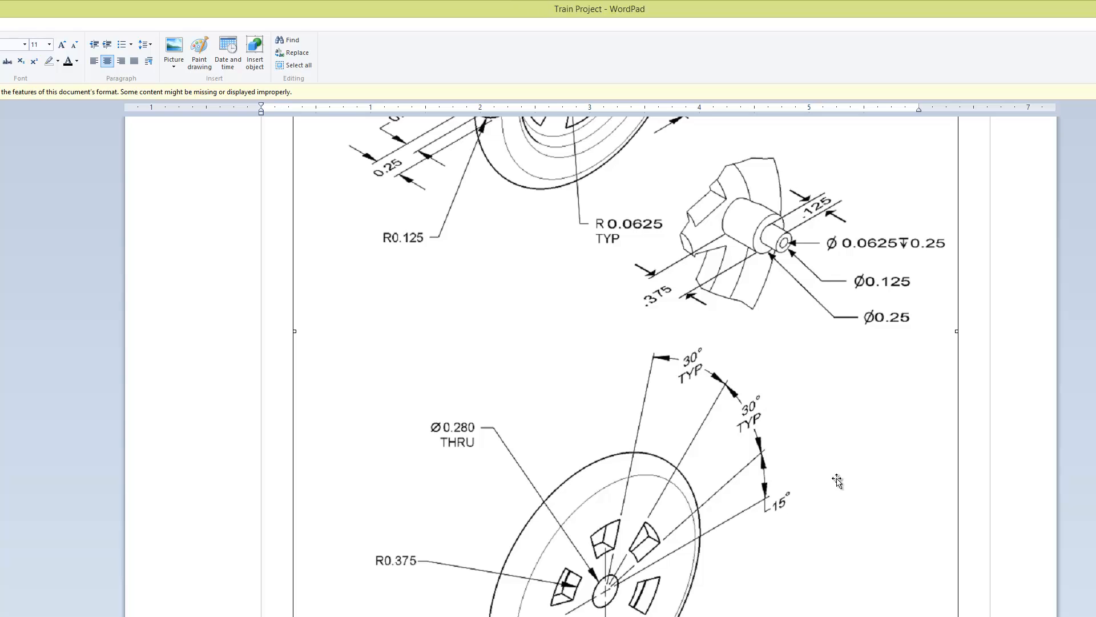
{"action": "scroll", "coordinate": [822, 440], "scroll_direction": "up", "scroll_amount": 2}
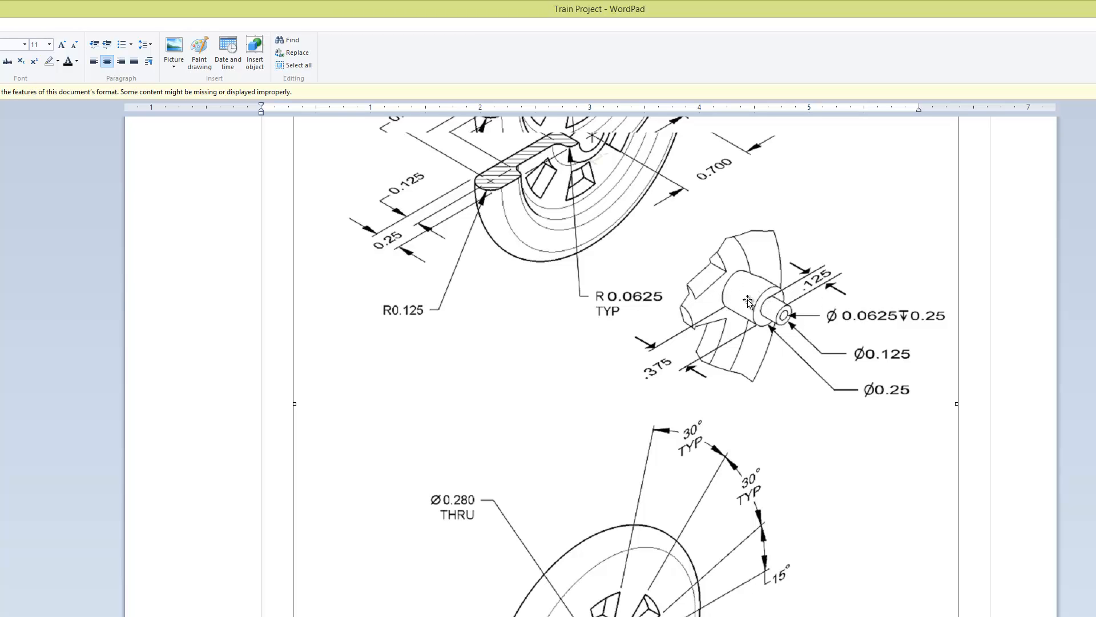
{"action": "scroll", "coordinate": [788, 319], "scroll_direction": "up", "scroll_amount": 5}
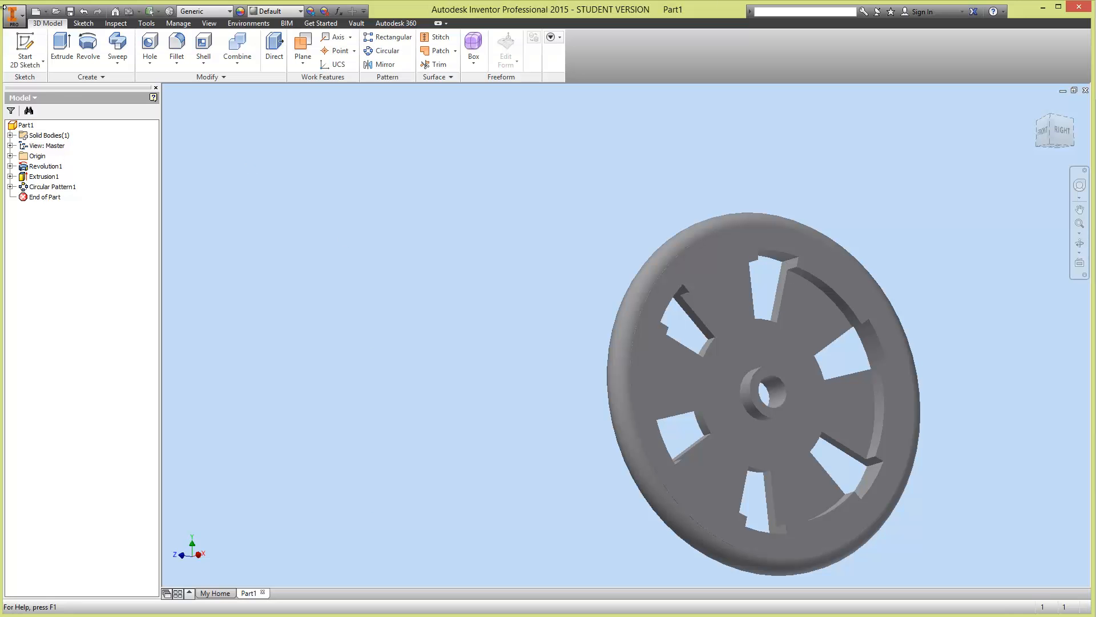
Step: In Inventor, sketch three concentric circles on the wheel's recessed face, between two cut-outs near the outer rim
{"action": "left_click", "coordinate": [779, 340]}
{"action": "key", "text": "c"}
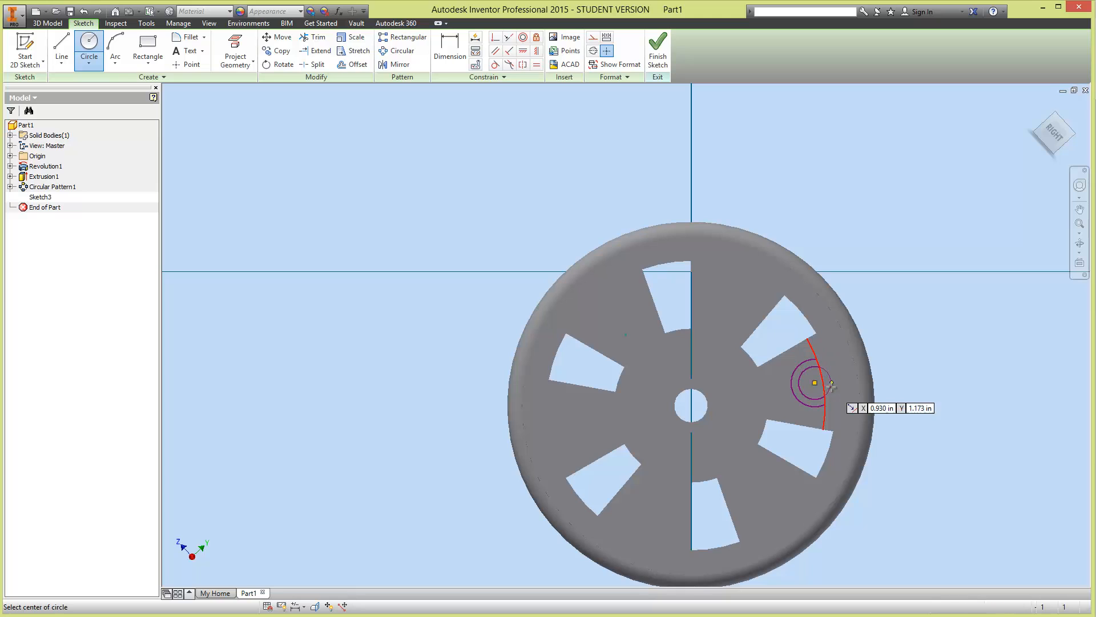
{"action": "left_click", "coordinate": [816, 383]}
{"action": "left_click", "coordinate": [807, 406]}
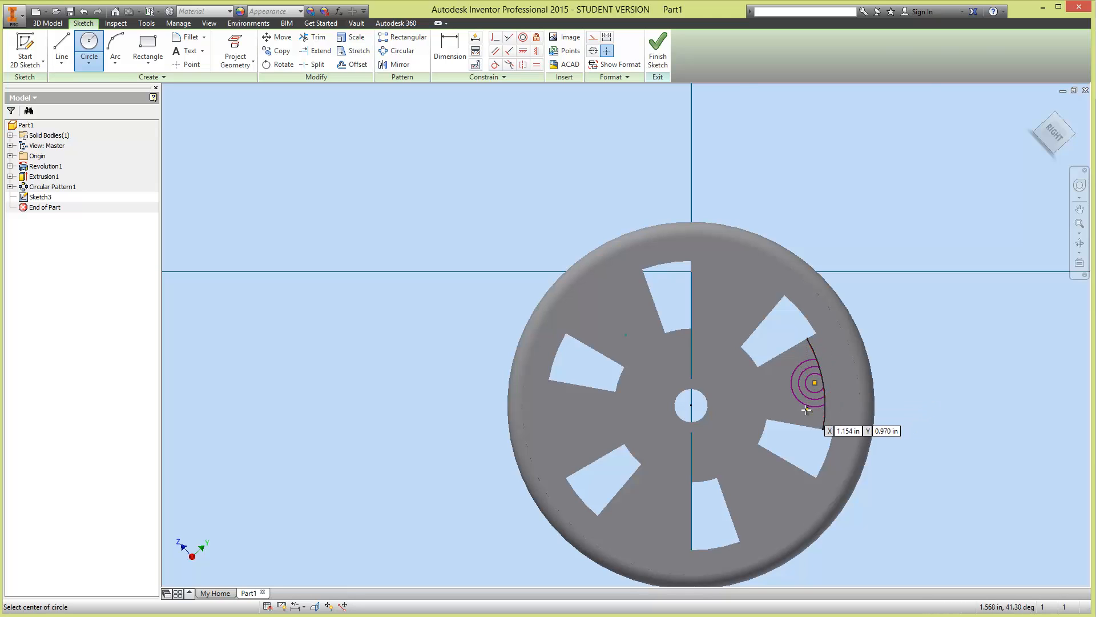
Step: Check the pin's distance from the wheel centre in the WordPad drawing, and return to Inventor
{"action": "scroll", "coordinate": [805, 406], "scroll_direction": "up", "scroll_amount": 3}
{"action": "scroll", "coordinate": [805, 407], "scroll_direction": "down", "scroll_amount": 4}
{"action": "scroll", "coordinate": [805, 407], "scroll_direction": "up", "scroll_amount": 3}
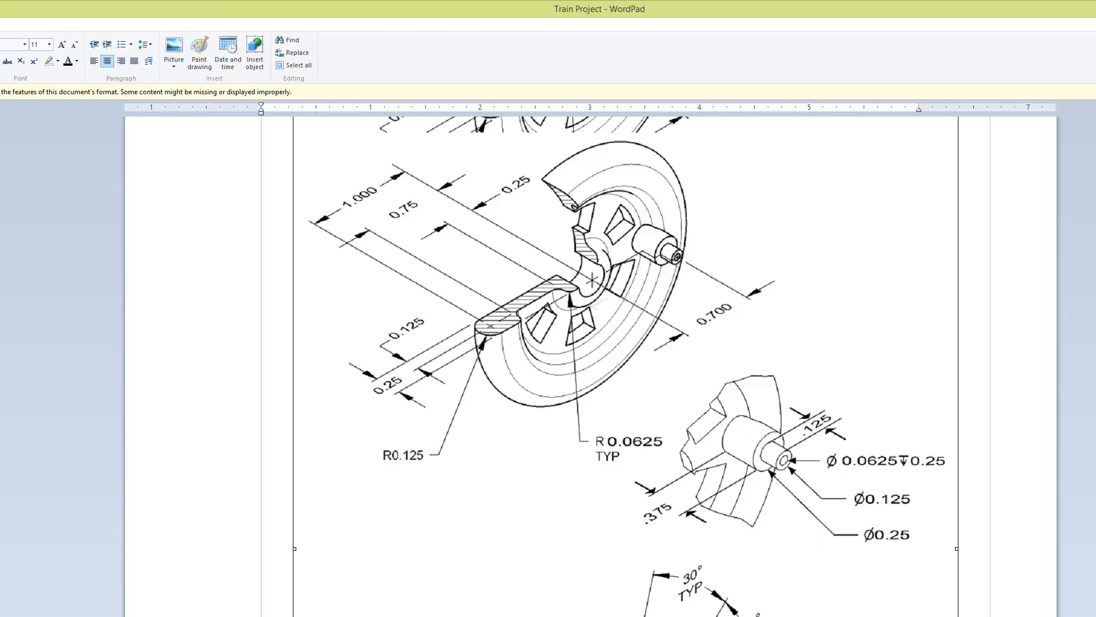
{"action": "key", "text": "alt+Tab"}
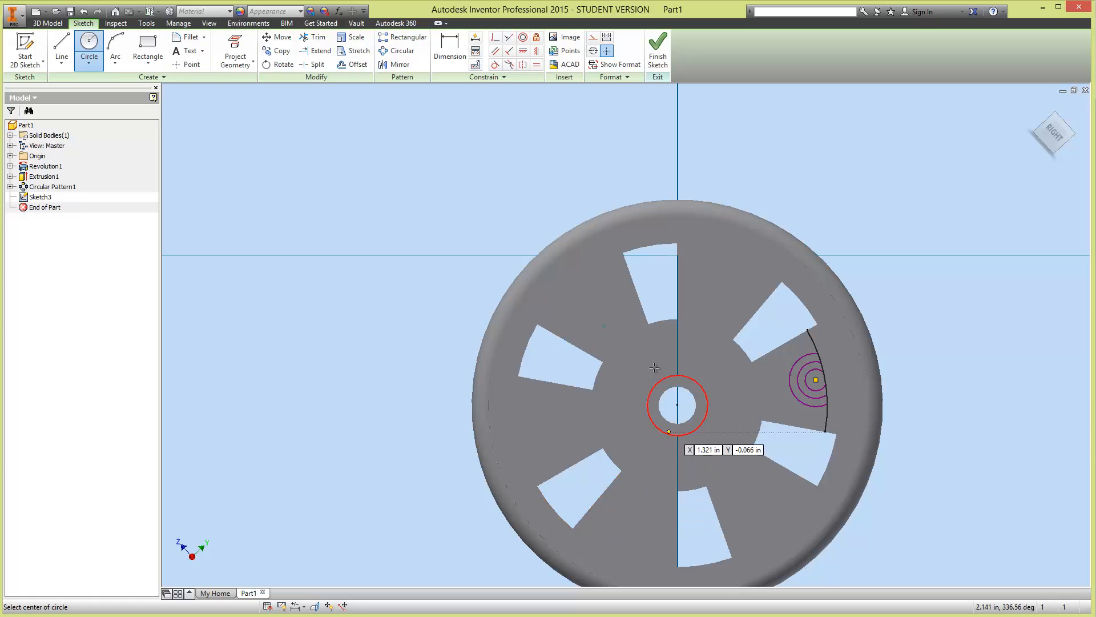
Step: Try to draw a circle about 0.244 in in diameter in the centre hole and align its centre with the hole
{"action": "left_click", "coordinate": [450, 50]}
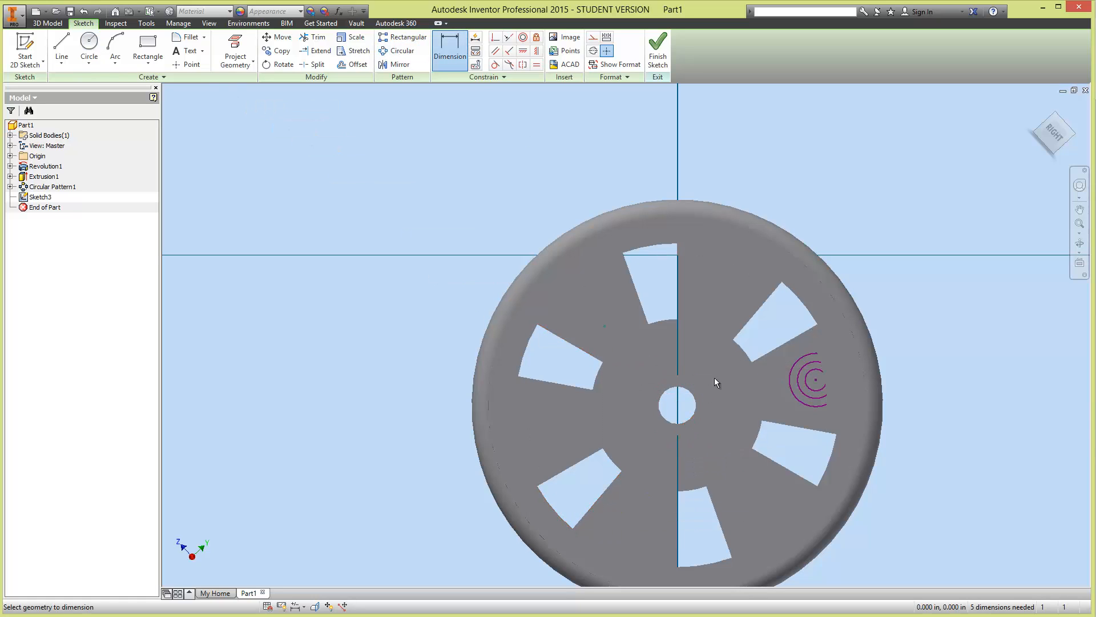
{"action": "key", "text": "c"}
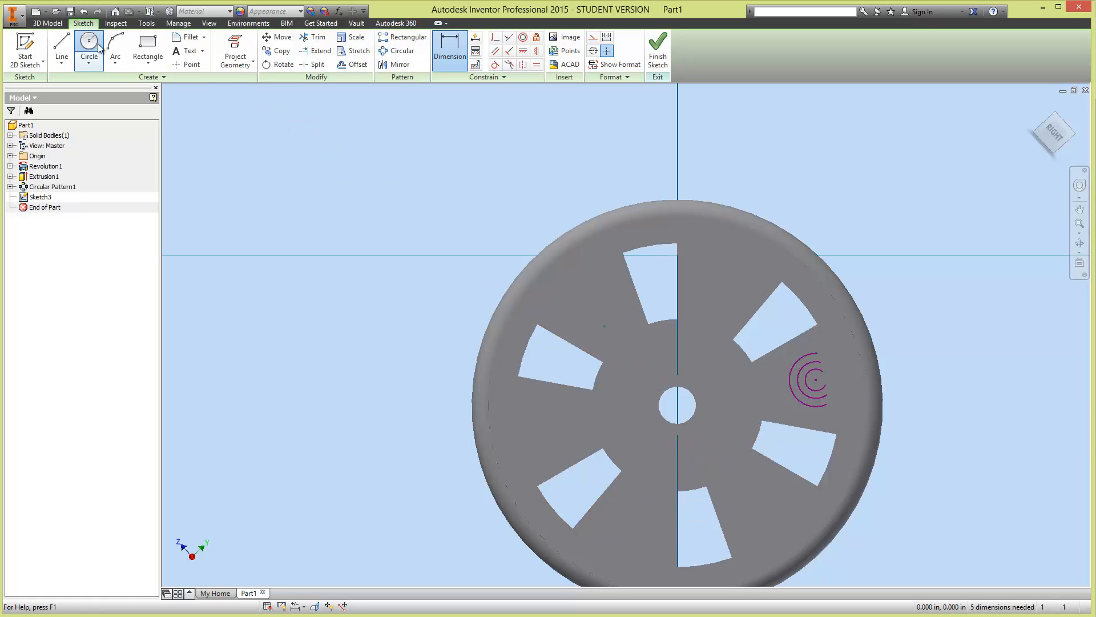
{"action": "left_click", "coordinate": [677, 407]}
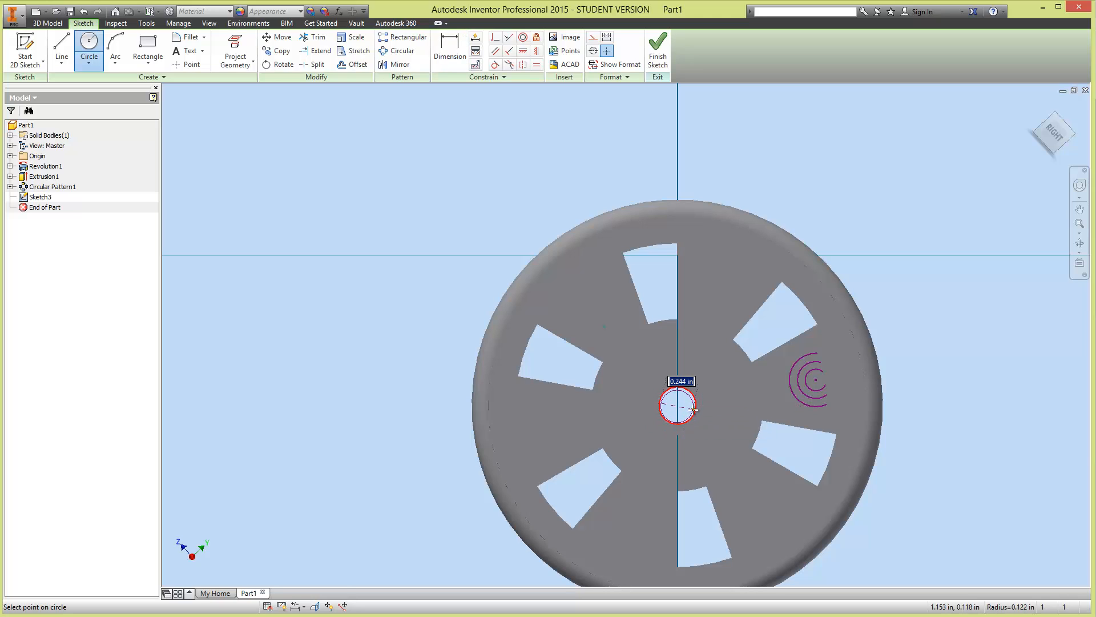
{"action": "left_click", "coordinate": [693, 409]}
{"action": "key", "text": "Escape"}
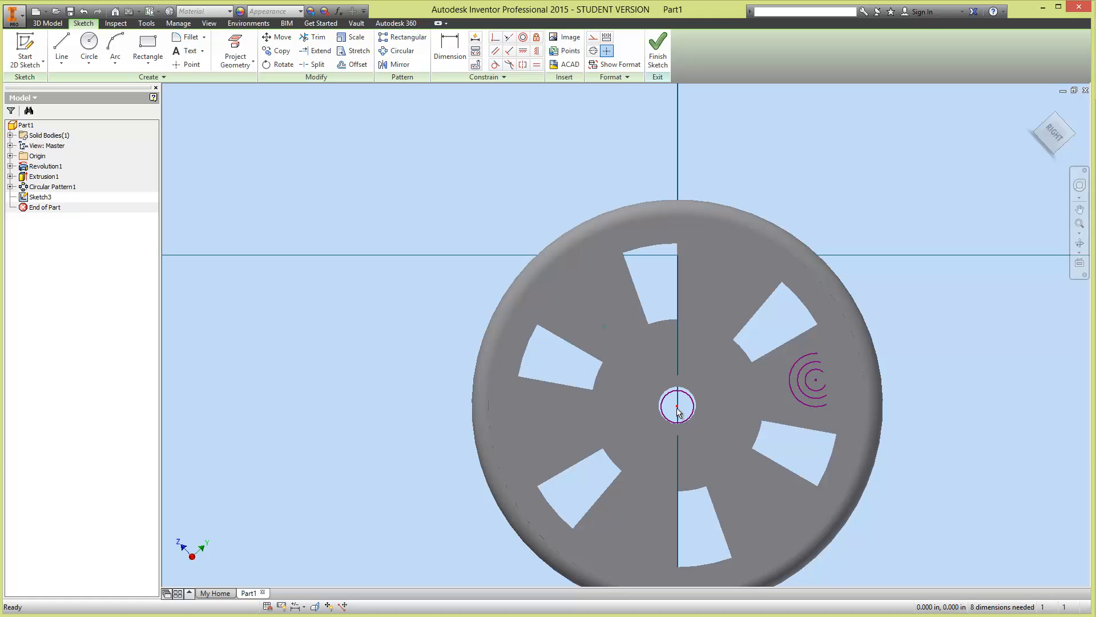
{"action": "left_click_drag", "start_coordinate": [677, 408], "coordinate": [677, 402]}
{"action": "left_click_drag", "start_coordinate": [700, 443], "coordinate": [708, 449]}
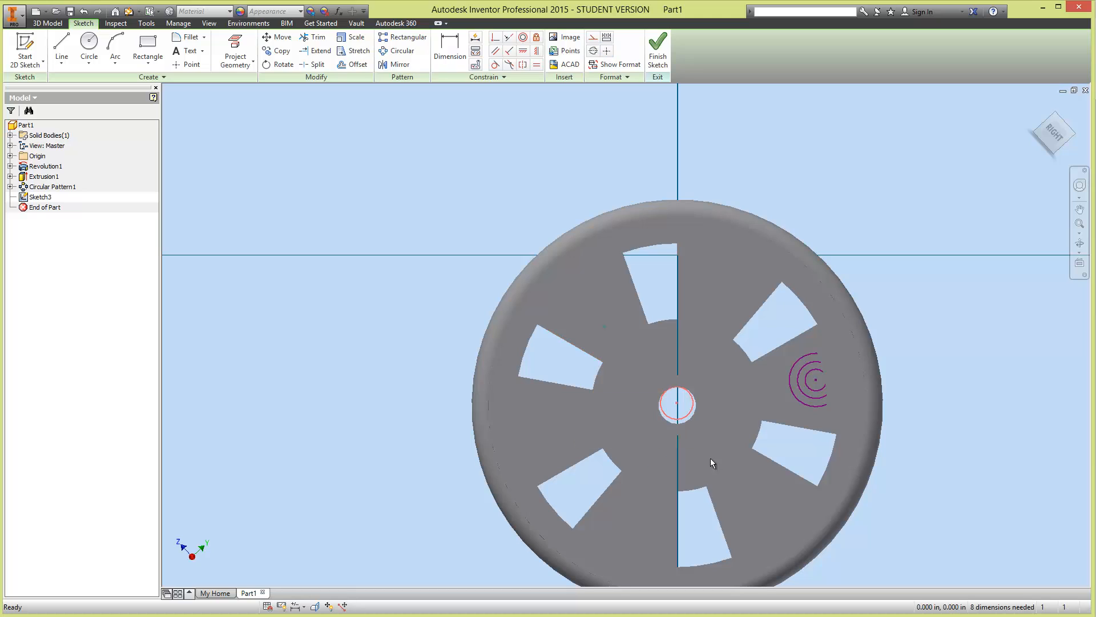
Step: Project the centre hole's edge into the sketch
{"action": "left_click", "coordinate": [235, 47]}
{"action": "left_click", "coordinate": [695, 415]}
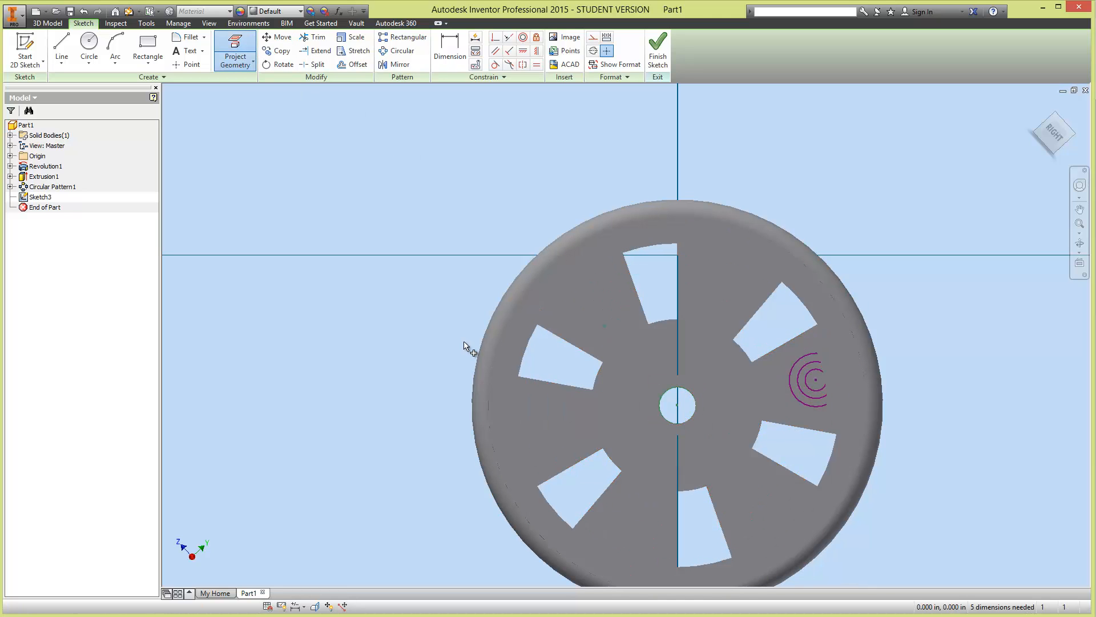
{"action": "key", "text": "Escape"}
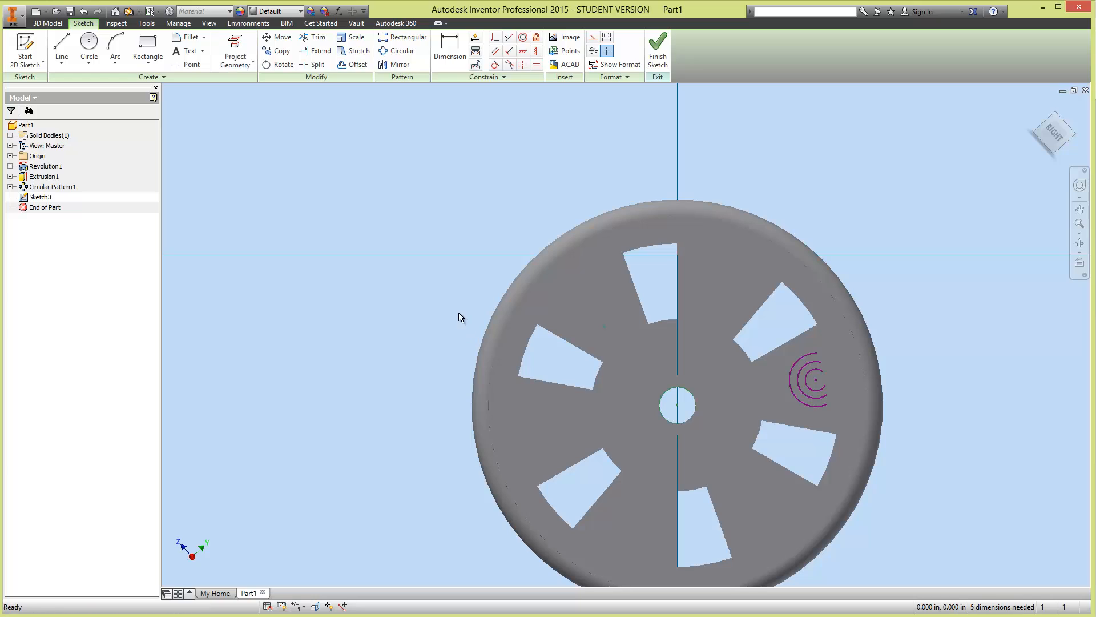
Step: Add an aligned dimension of 0.7 in from the hole's centre to the centre of the concentric circles
{"action": "left_click", "coordinate": [450, 49]}
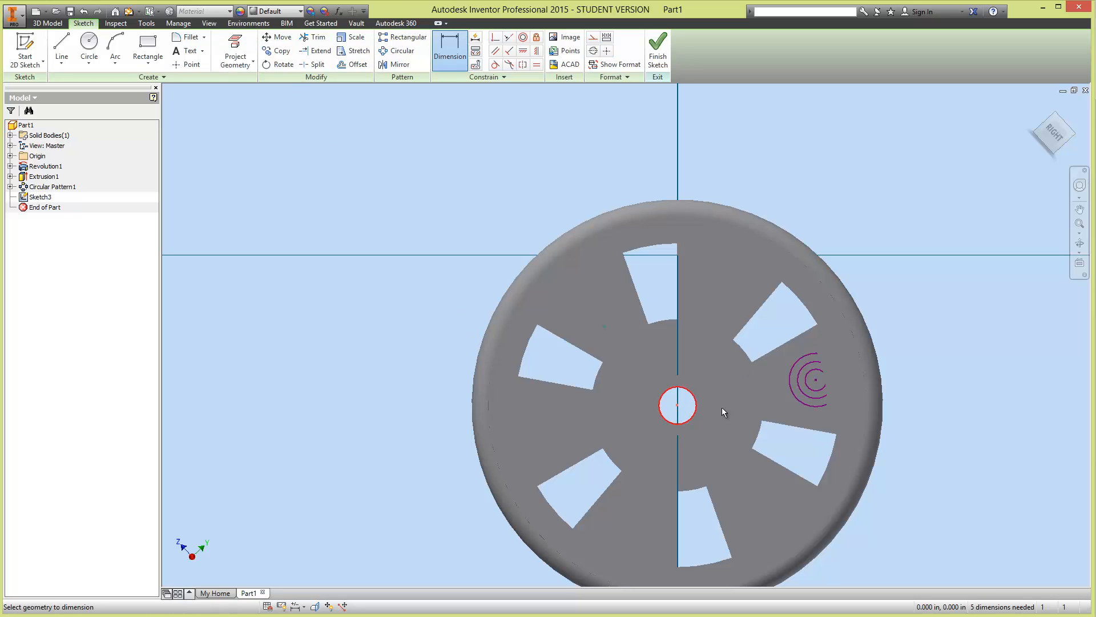
{"action": "left_click", "coordinate": [815, 381]}
{"action": "key", "text": "Escape"}
{"action": "left_click", "coordinate": [813, 377]}
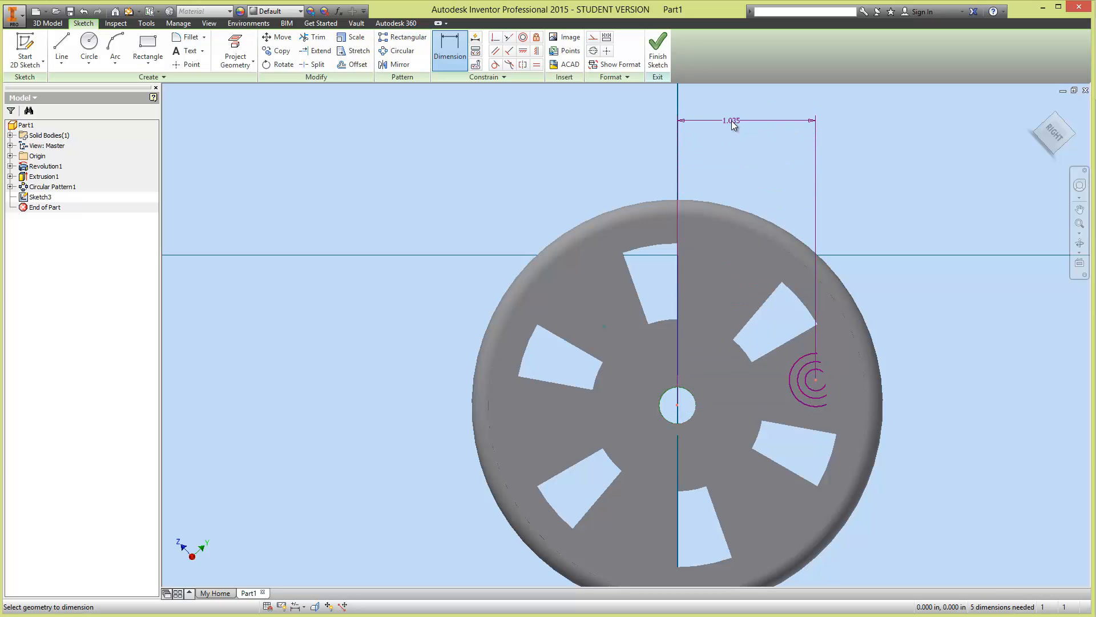
{"action": "right_click", "coordinate": [733, 122]}
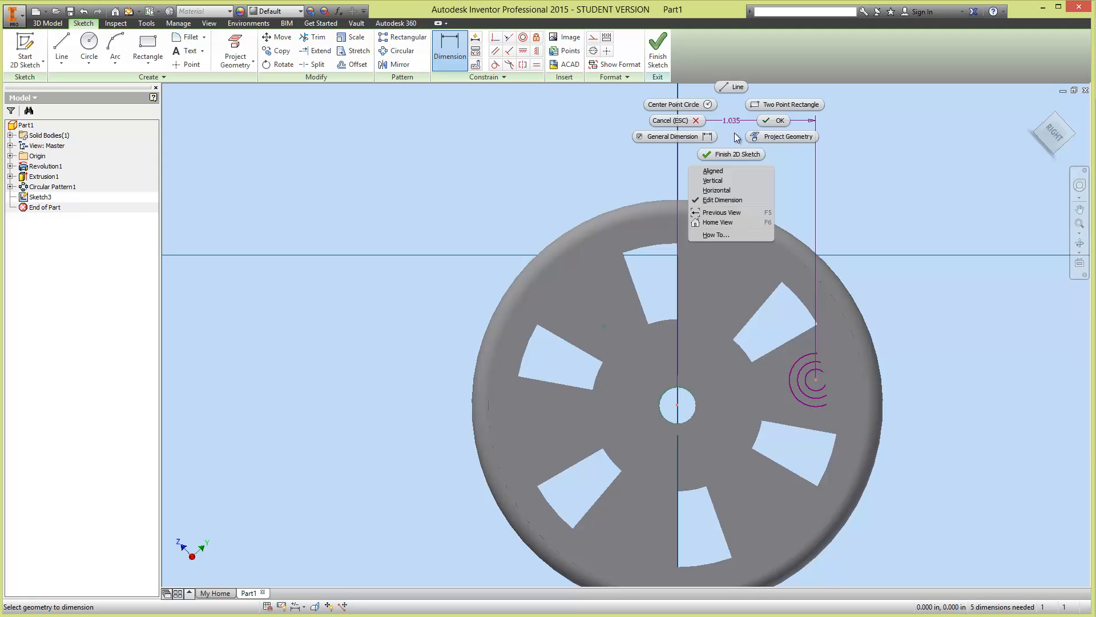
{"action": "left_click", "coordinate": [713, 171]}
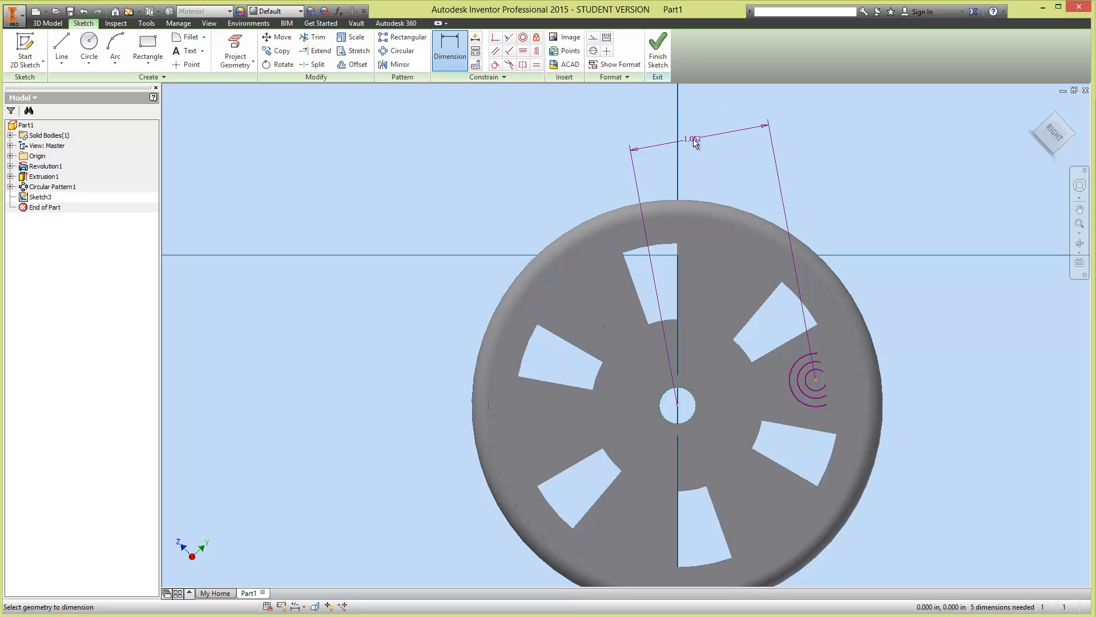
{"action": "left_click", "coordinate": [696, 141]}
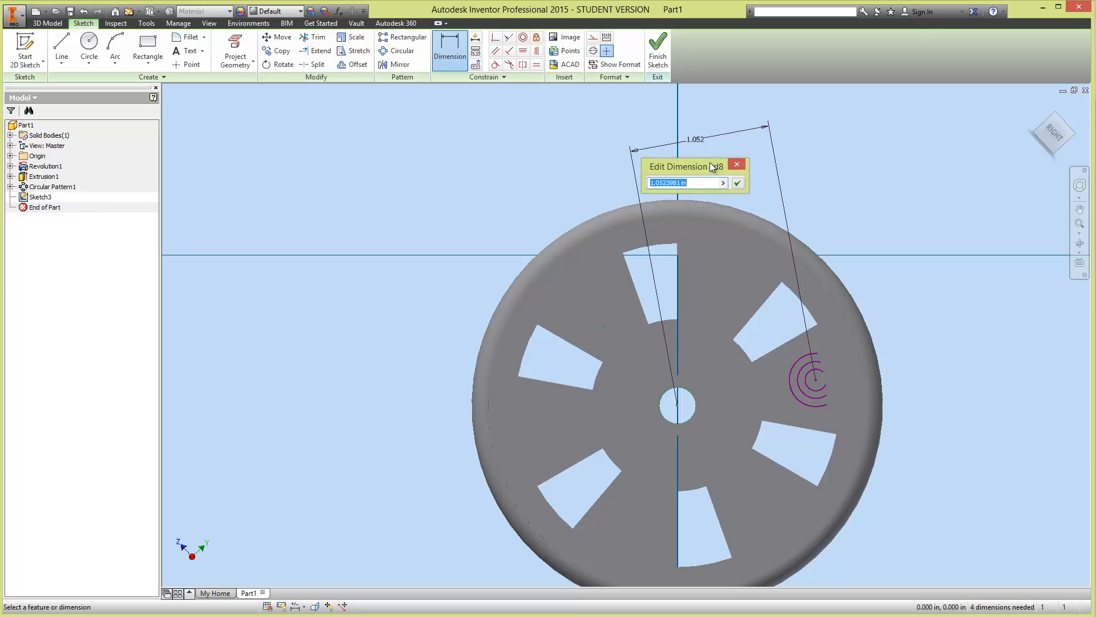
{"action": "type", "text": ".7"}
{"action": "key", "text": "Return"}
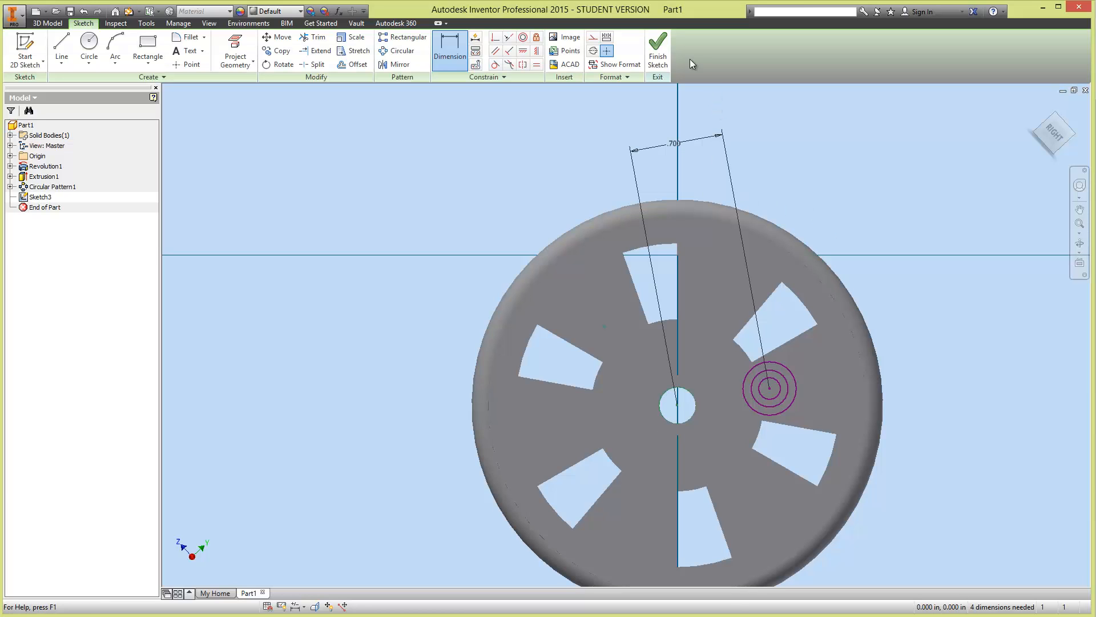
Step: Finish the pin sketch on the wheel and try to extrude the concentric circles
{"action": "left_click", "coordinate": [657, 48]}
{"action": "key", "text": "e"}
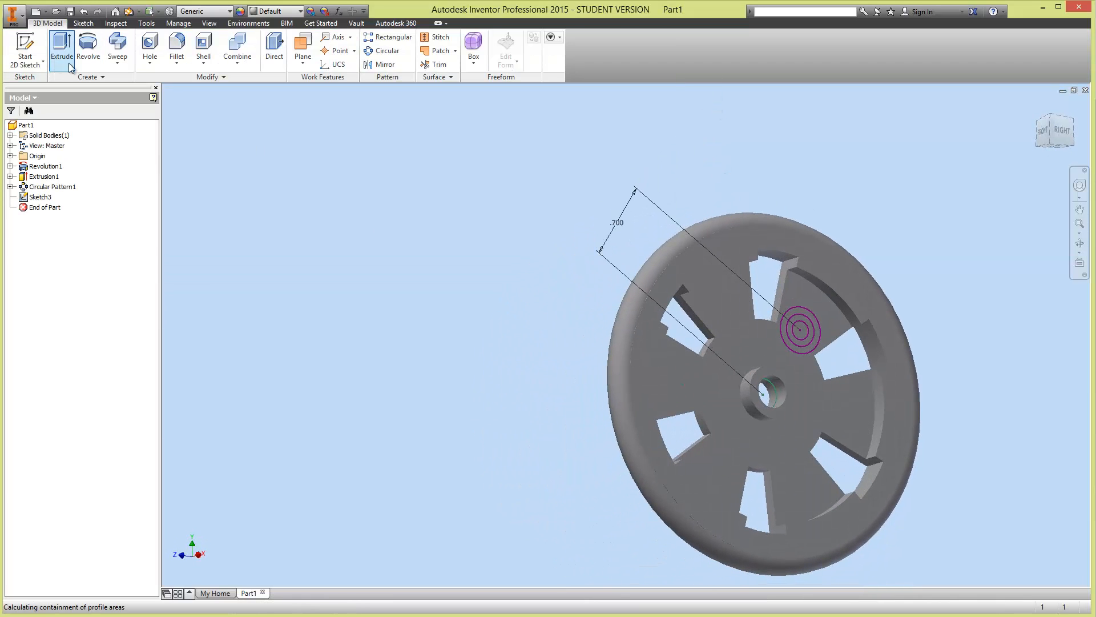
{"action": "left_click", "coordinate": [803, 337]}
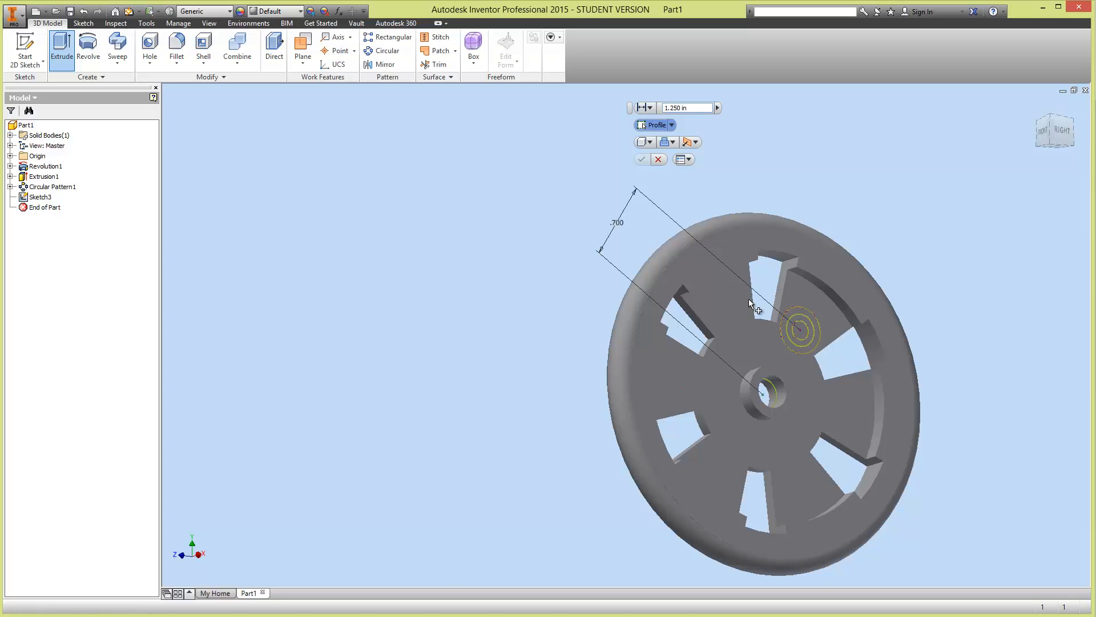
{"action": "key", "text": "Escape"}
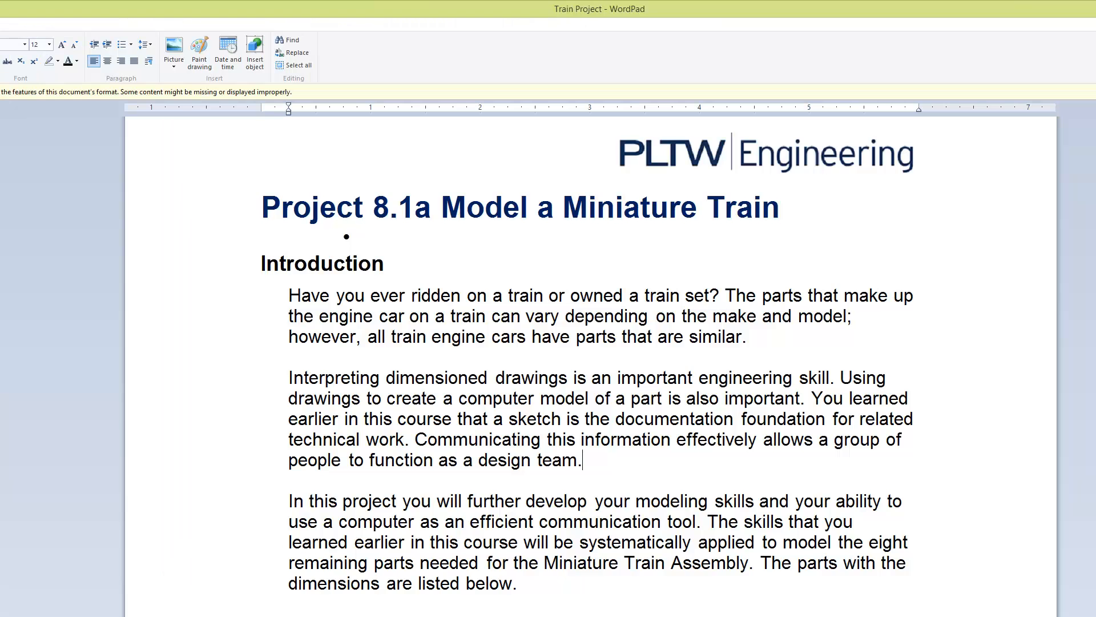
Step: Switch to the WordPad document and find the Part #9: Cow Catcher drawing
{"action": "scroll", "coordinate": [571, 343], "scroll_direction": "down", "scroll_amount": 15}
{"action": "scroll", "coordinate": [625, 371], "scroll_direction": "down", "scroll_amount": 20}
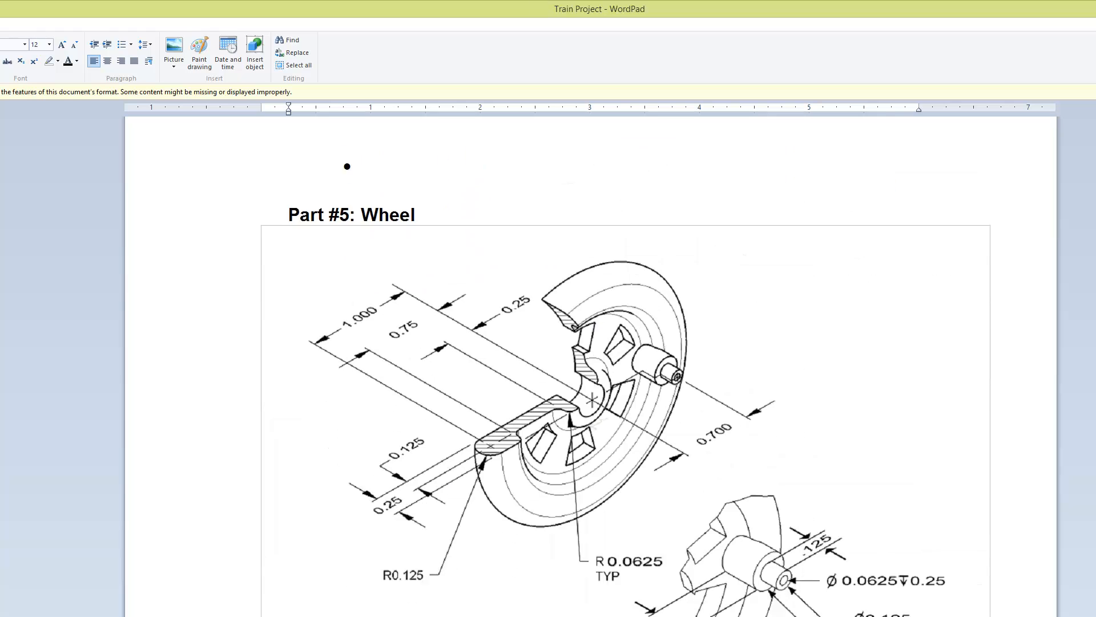
{"action": "scroll", "coordinate": [626, 371], "scroll_direction": "up", "scroll_amount": 3}
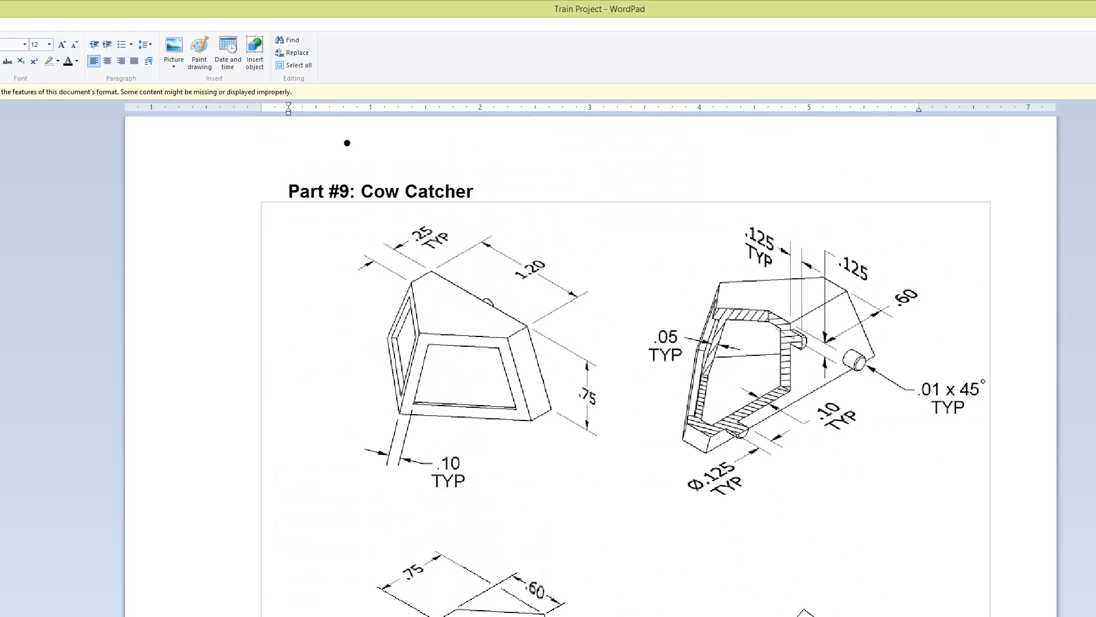
{"action": "scroll", "coordinate": [626, 372], "scroll_direction": "down", "scroll_amount": 2}
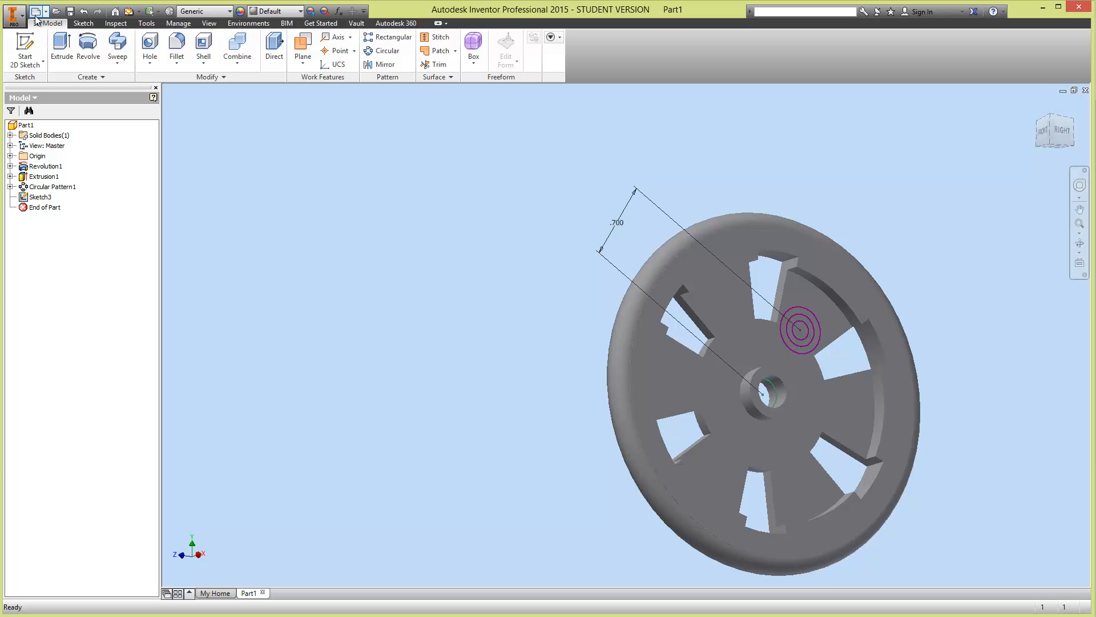
Step: Return to Inventor, create a part from the Standard.ipt template, and consult the Cow Catcher drawing in WordPad
{"action": "left_click", "coordinate": [13, 13]}
{"action": "left_click", "coordinate": [29, 51]}
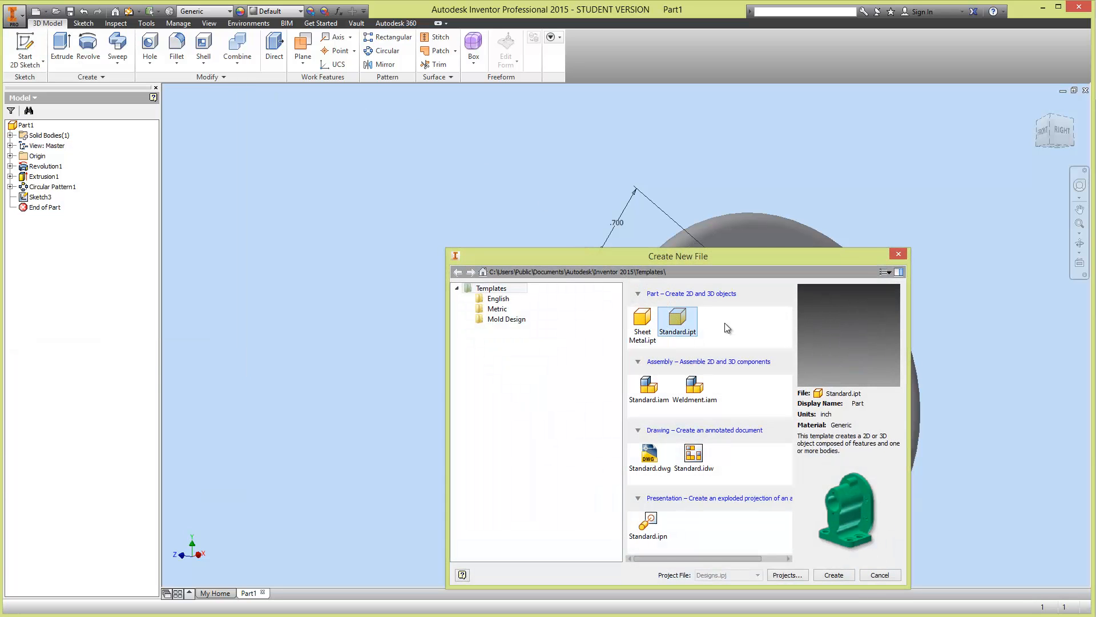
{"action": "double_click", "coordinate": [685, 321]}
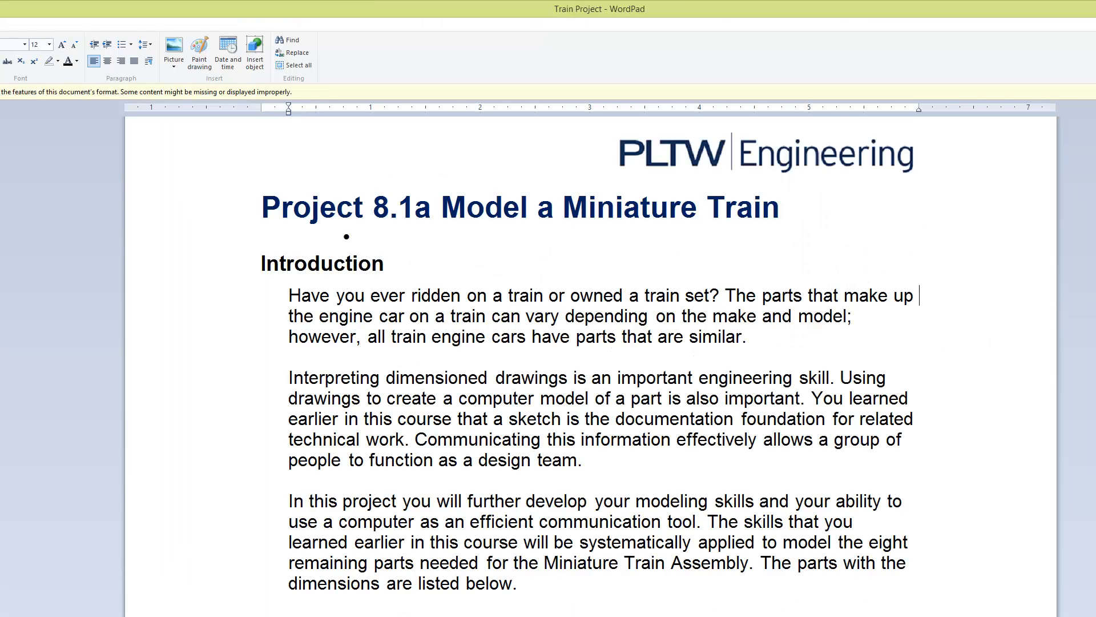
{"action": "scroll", "coordinate": [626, 374], "scroll_direction": "down", "scroll_amount": 20}
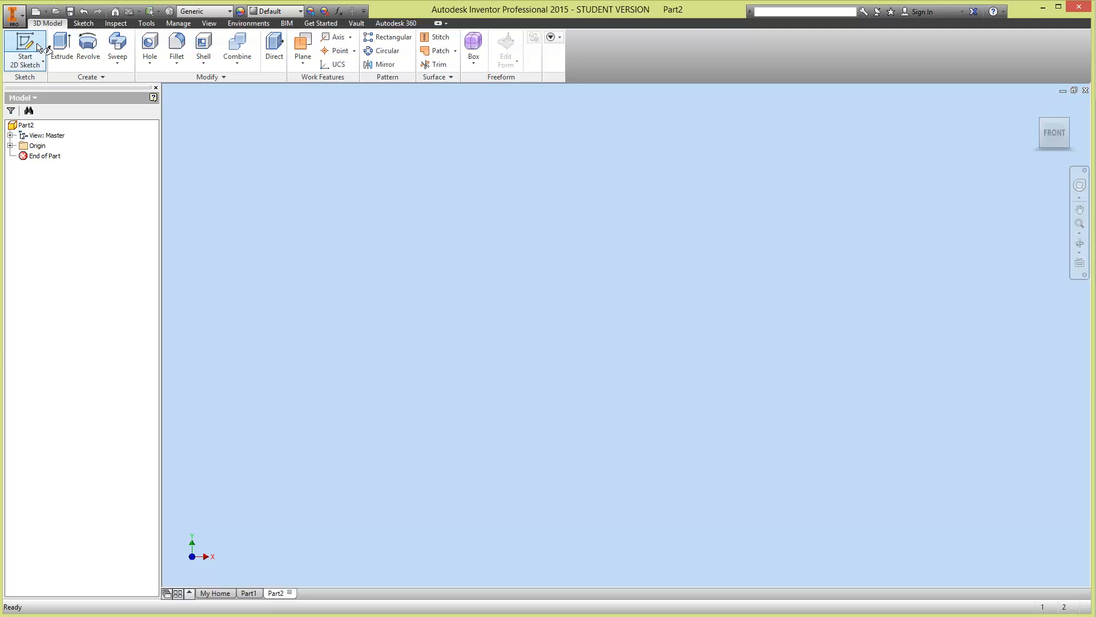
Step: In Inventor, sketch a closed five-sided outline on the XZ plane with a wide base, two short upright sides and two slopes meeting at an apex
{"action": "left_click", "coordinate": [39, 48]}
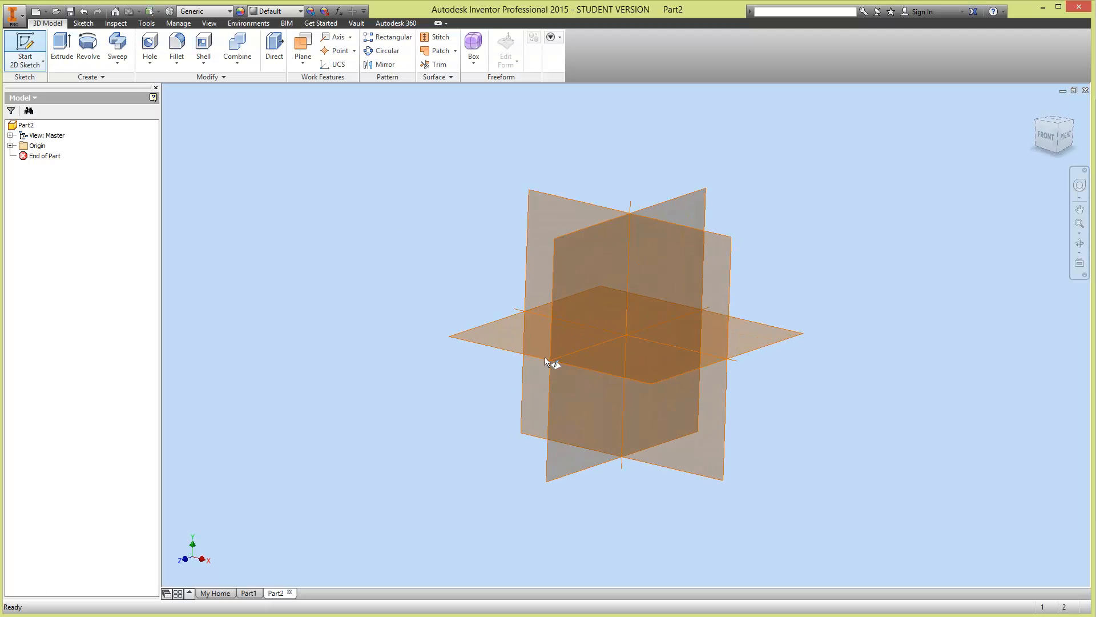
{"action": "left_click", "coordinate": [591, 404]}
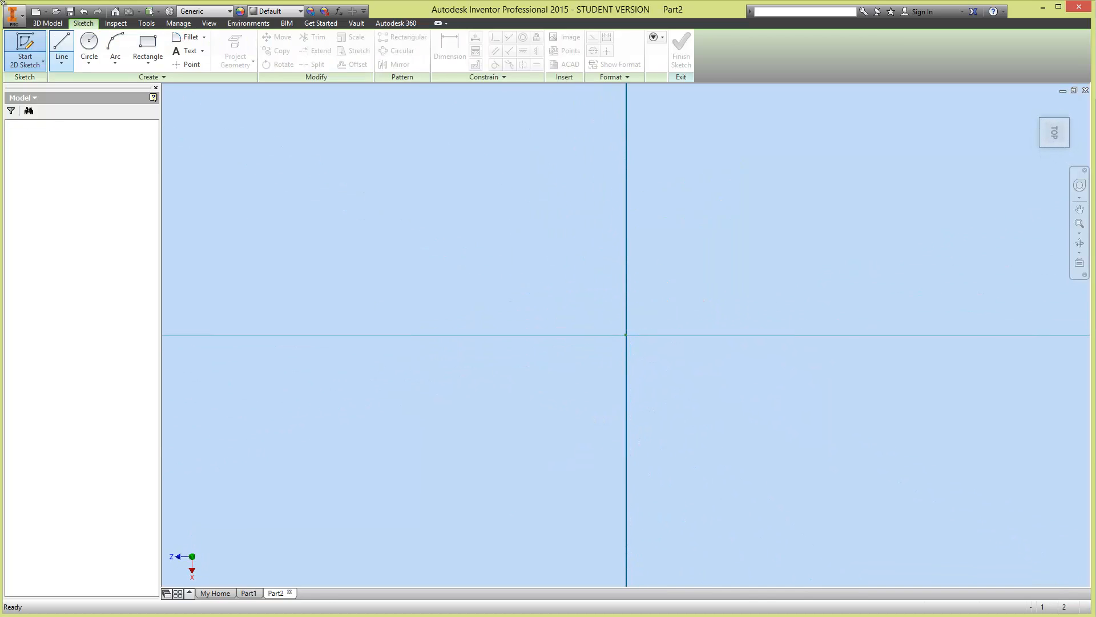
{"action": "left_click", "coordinate": [61, 45]}
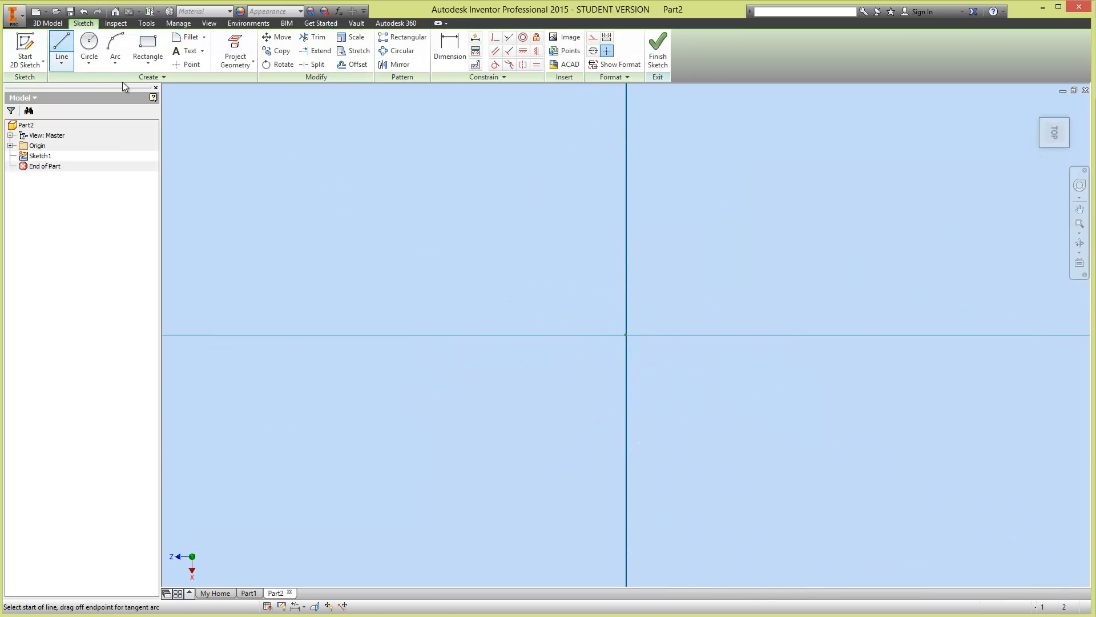
{"action": "left_click", "coordinate": [368, 286]}
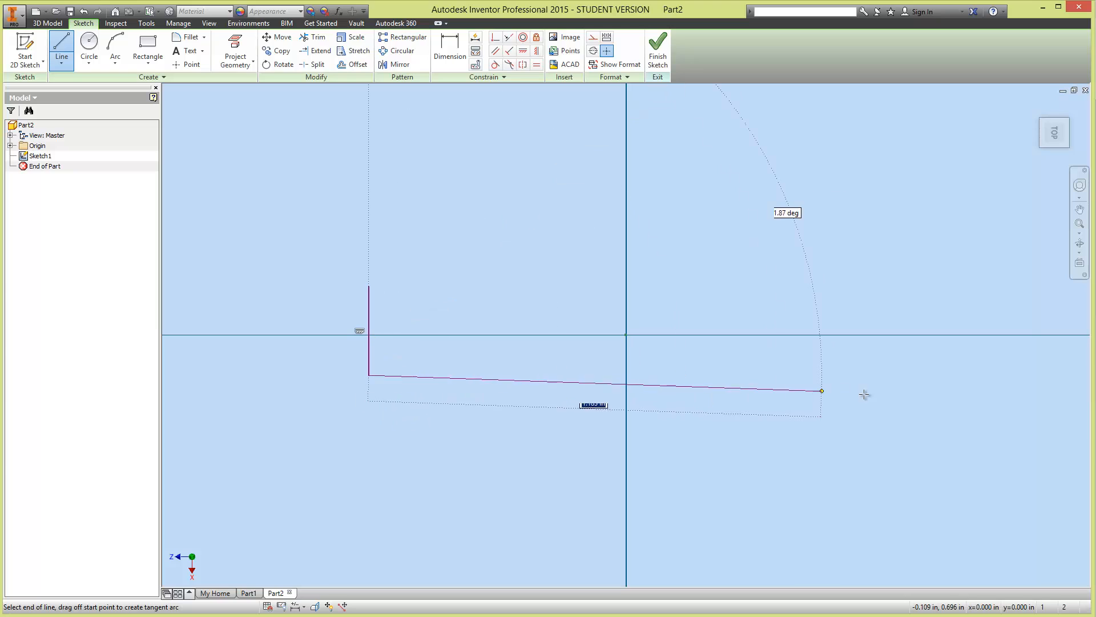
{"action": "left_click", "coordinate": [947, 375]}
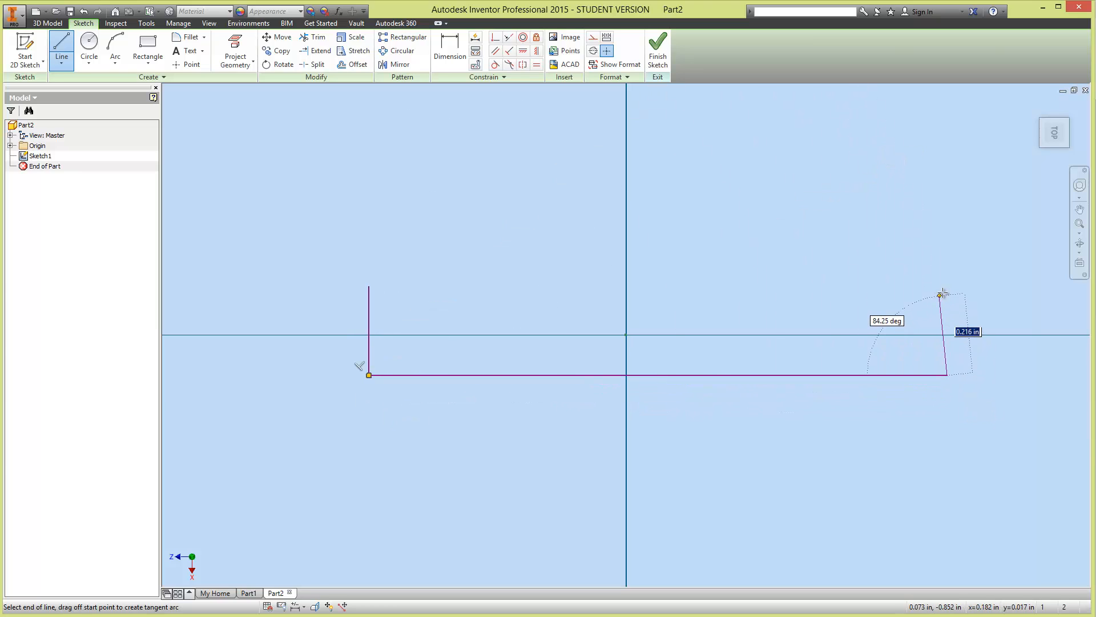
{"action": "left_click", "coordinate": [947, 286]}
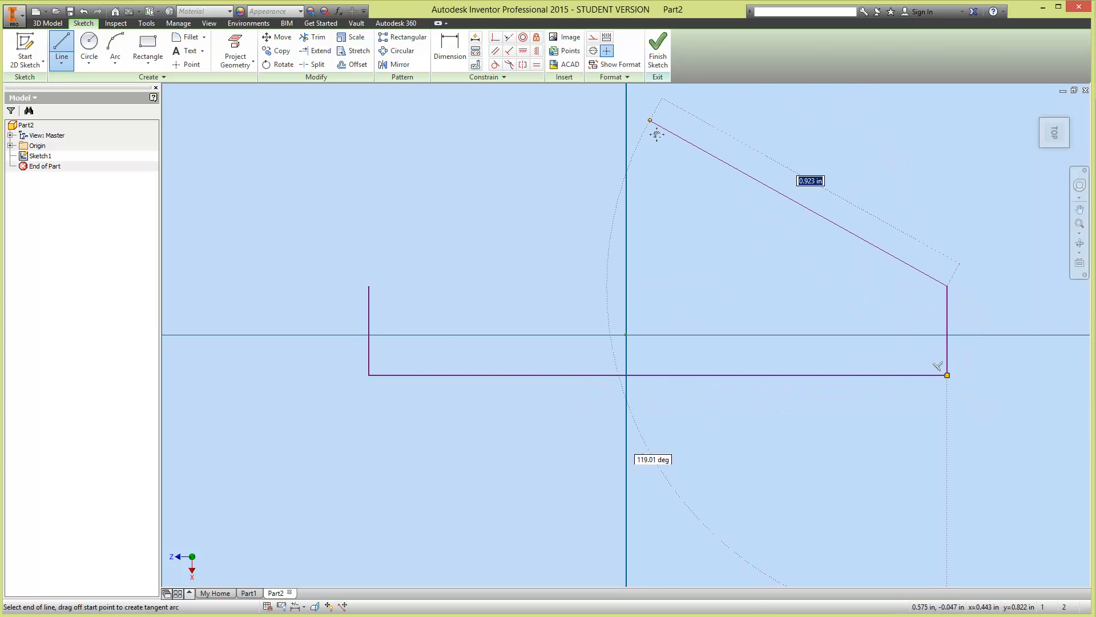
{"action": "middle_click_drag", "start_coordinate": [652, 126], "coordinate": [742, 277]}
{"action": "left_click", "coordinate": [730, 191]}
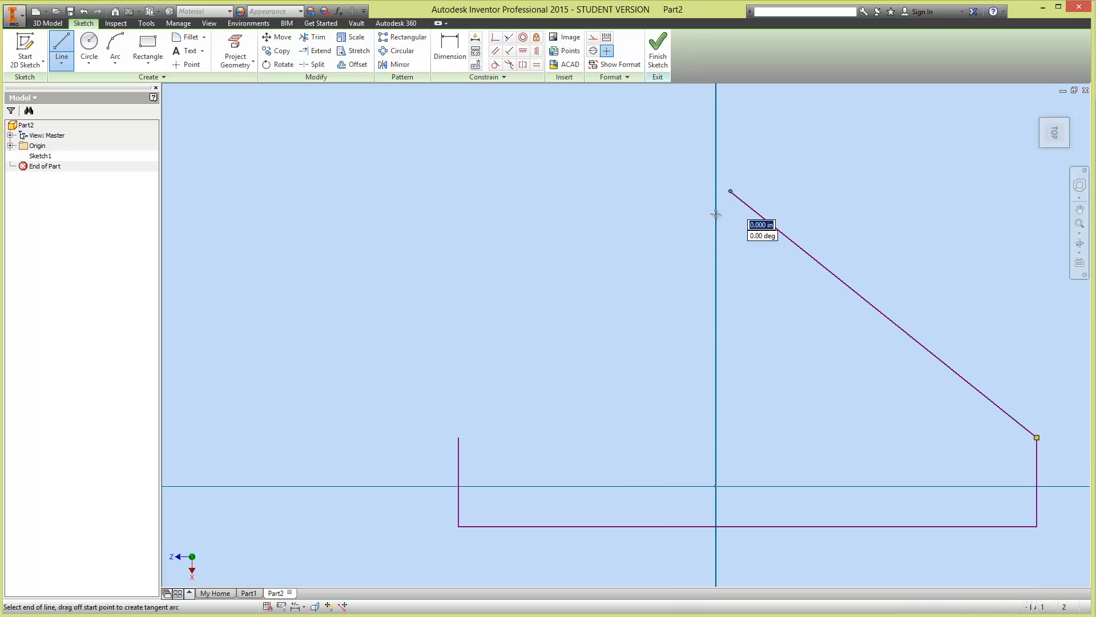
{"action": "left_click", "coordinate": [458, 437]}
{"action": "key", "text": "Escape"}
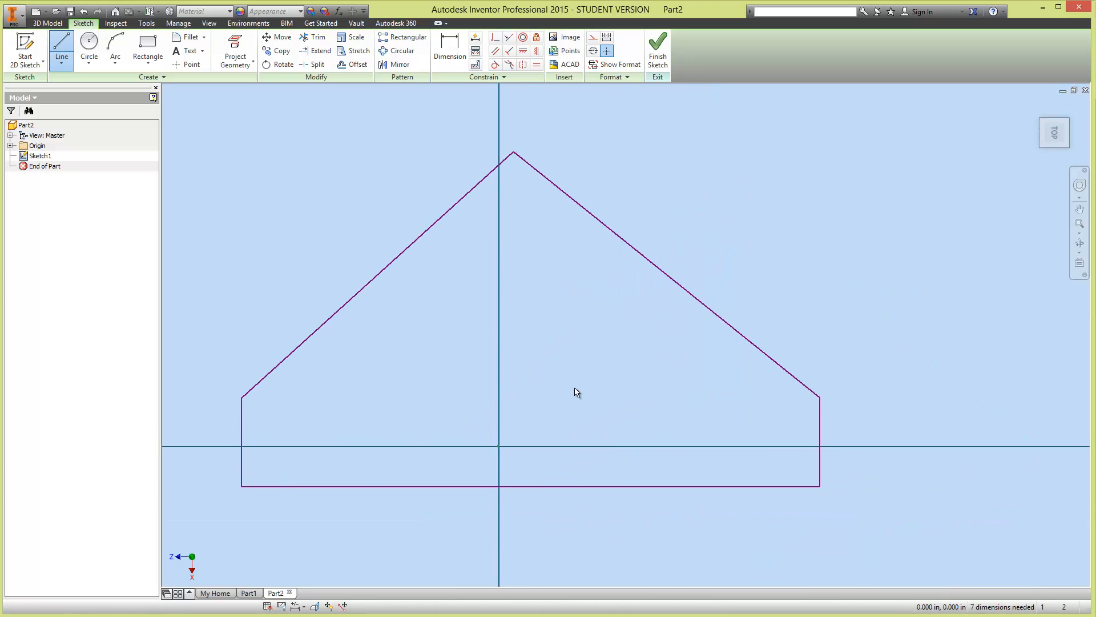
{"action": "mouse_move", "coordinate": [604, 371]}
{"action": "middle_mouse_down"}
{"action": "mouse_move", "coordinate": [692, 365]}
{"action": "mouse_move", "coordinate": [628, 314]}
{"action": "middle_mouse_up"}
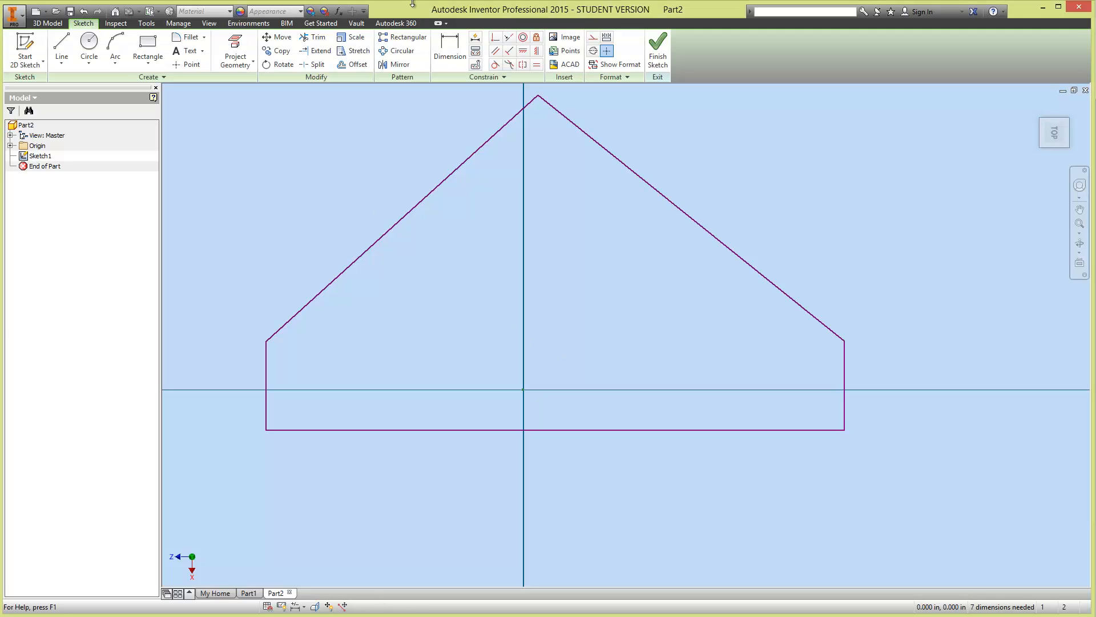
Step: Dimension the outline 1 in from its base line to the apex and finish the sketch
{"action": "key", "text": "d"}
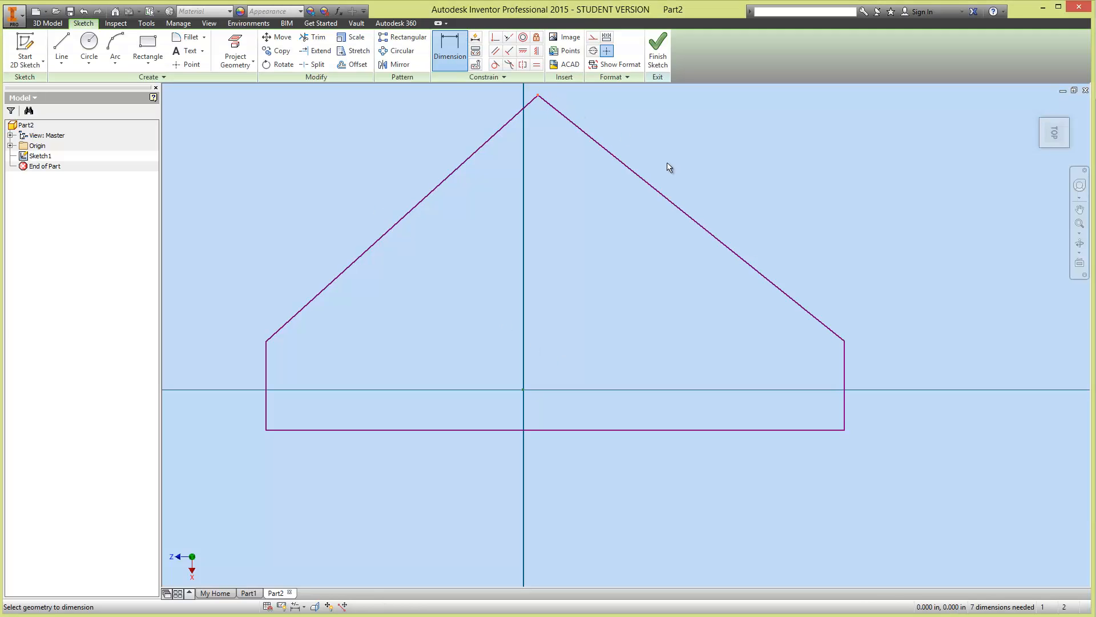
{"action": "left_click", "coordinate": [832, 431]}
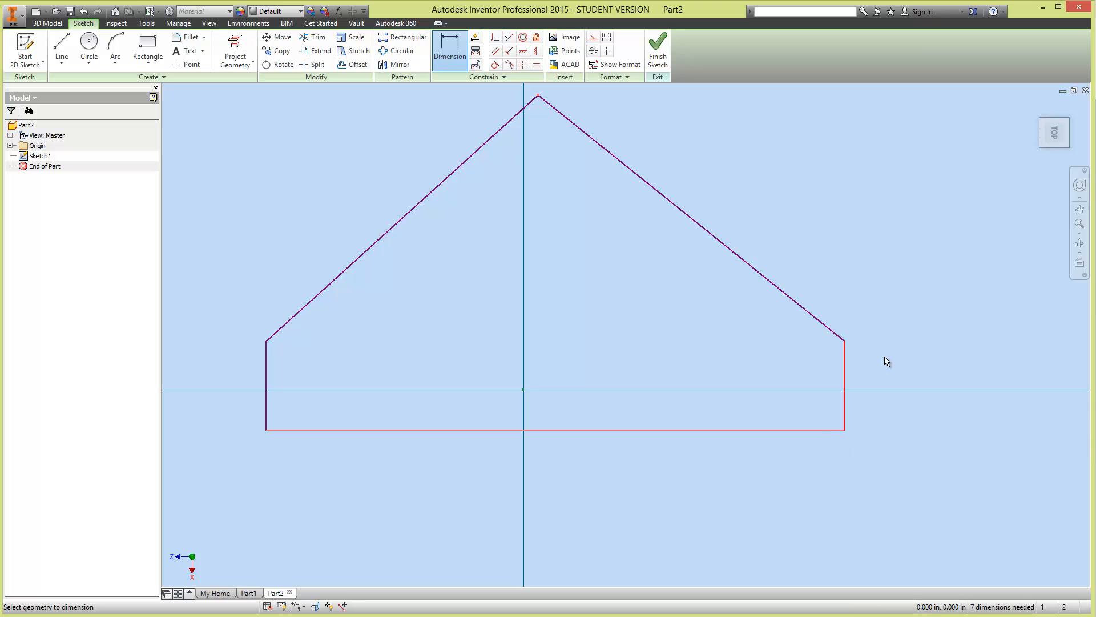
{"action": "left_click", "coordinate": [970, 297]}
{"action": "type", "text": "1"}
{"action": "left_click", "coordinate": [999, 327]}
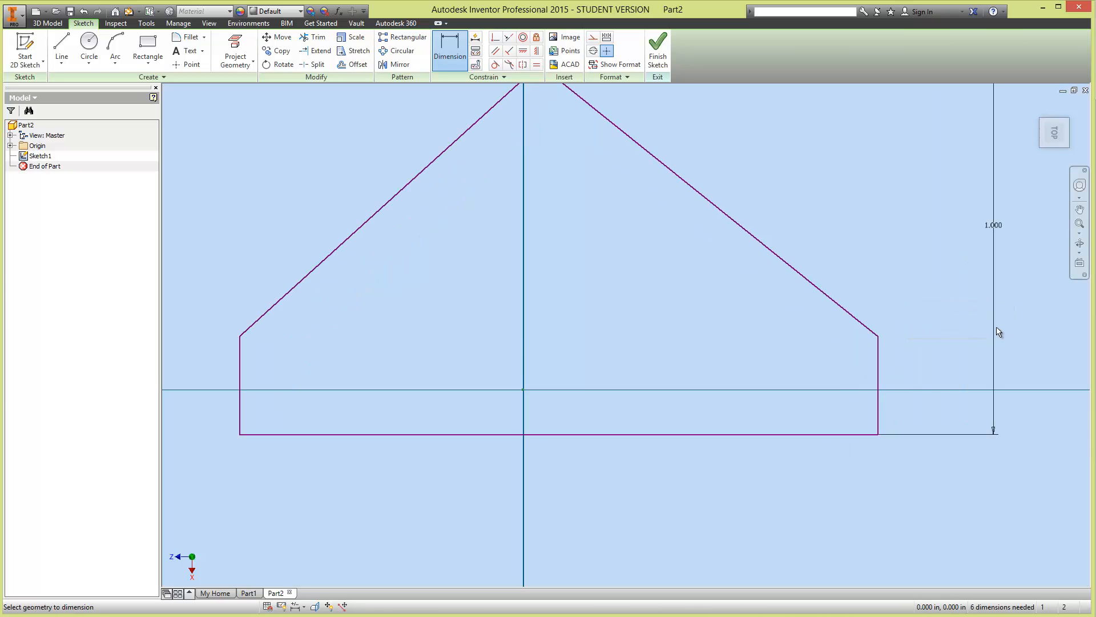
{"action": "left_click", "coordinate": [657, 51]}
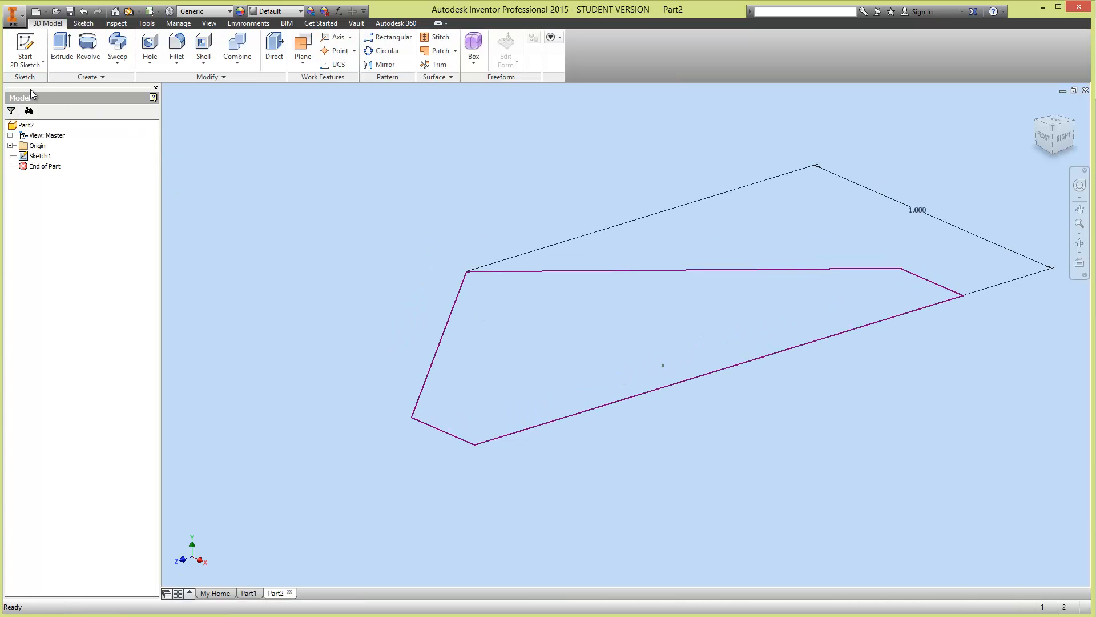
Step: Make the origin's XZ plane visible
{"action": "middle_click_drag", "start_coordinate": [391, 212], "coordinate": [417, 269]}
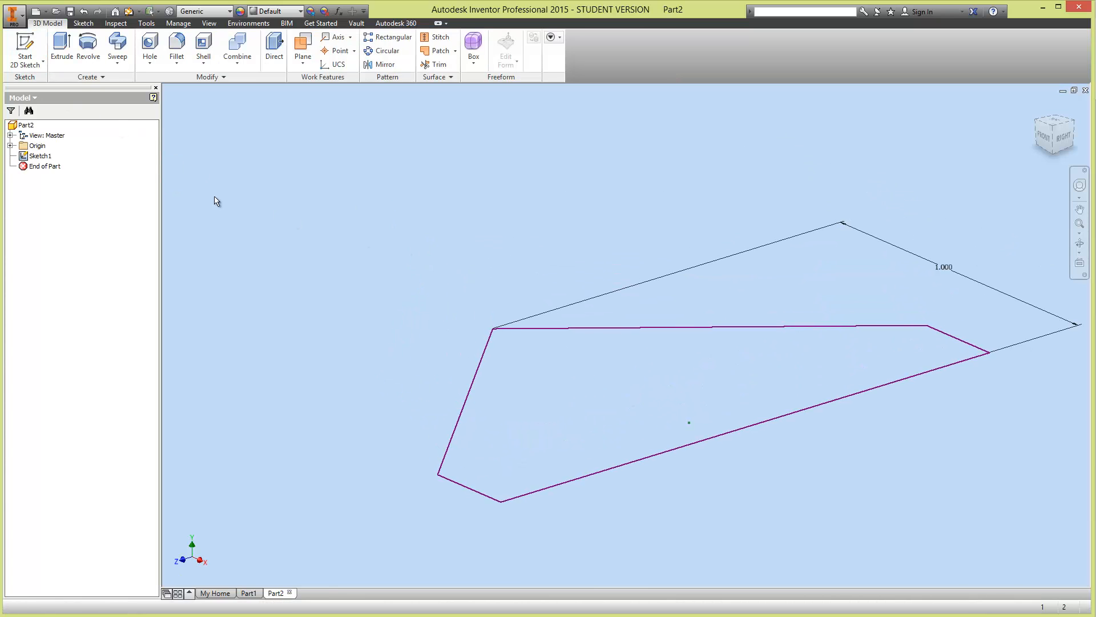
{"action": "left_click", "coordinate": [25, 61]}
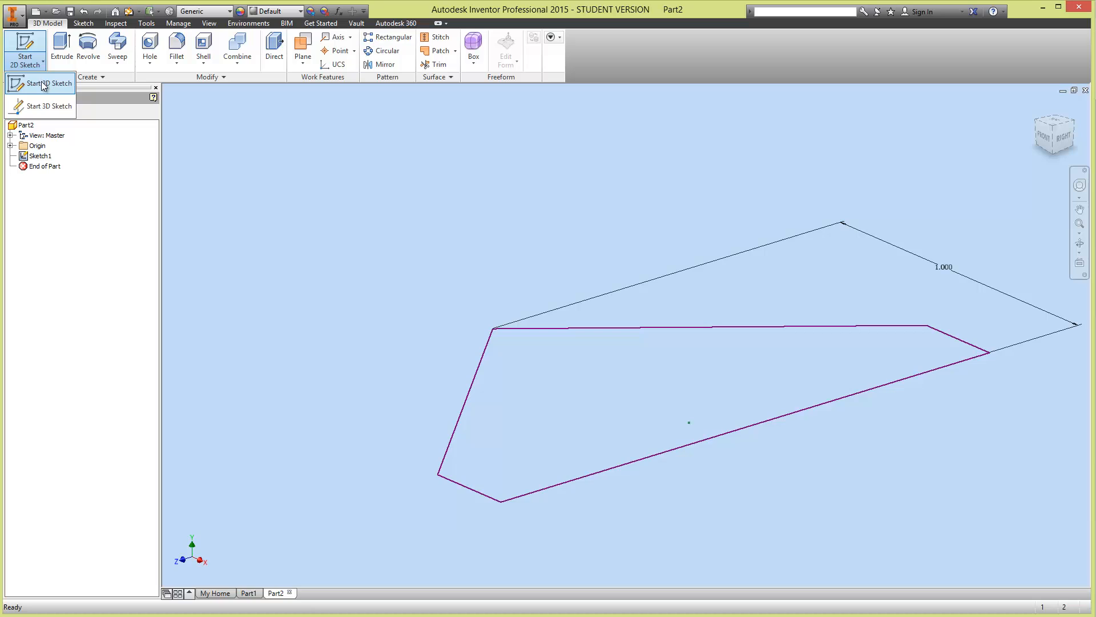
{"action": "left_click", "coordinate": [11, 147]}
{"action": "left_click", "coordinate": [10, 146]}
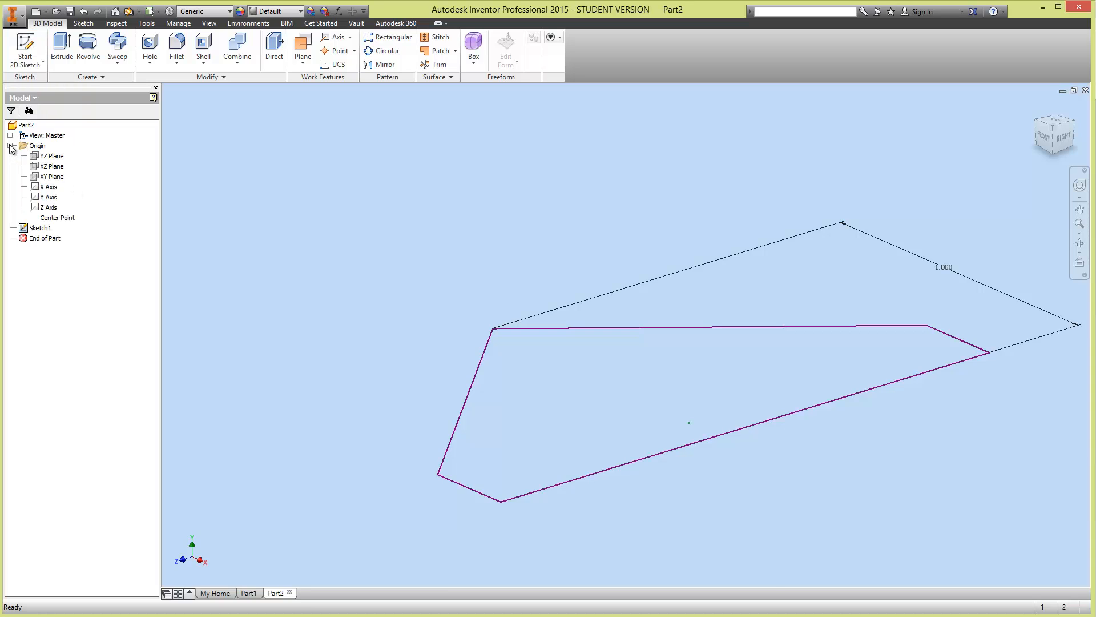
{"action": "right_click", "coordinate": [50, 166]}
{"action": "left_click", "coordinate": [103, 233]}
{"action": "scroll", "coordinate": [423, 219], "scroll_direction": "up", "scroll_amount": 3}
{"action": "middle_click_drag", "start_coordinate": [446, 216], "coordinate": [485, 239]}
Step: Start a 2D sketch on a new work plane offset 0.75 in above the XZ plane
{"action": "left_click", "coordinate": [25, 49]}
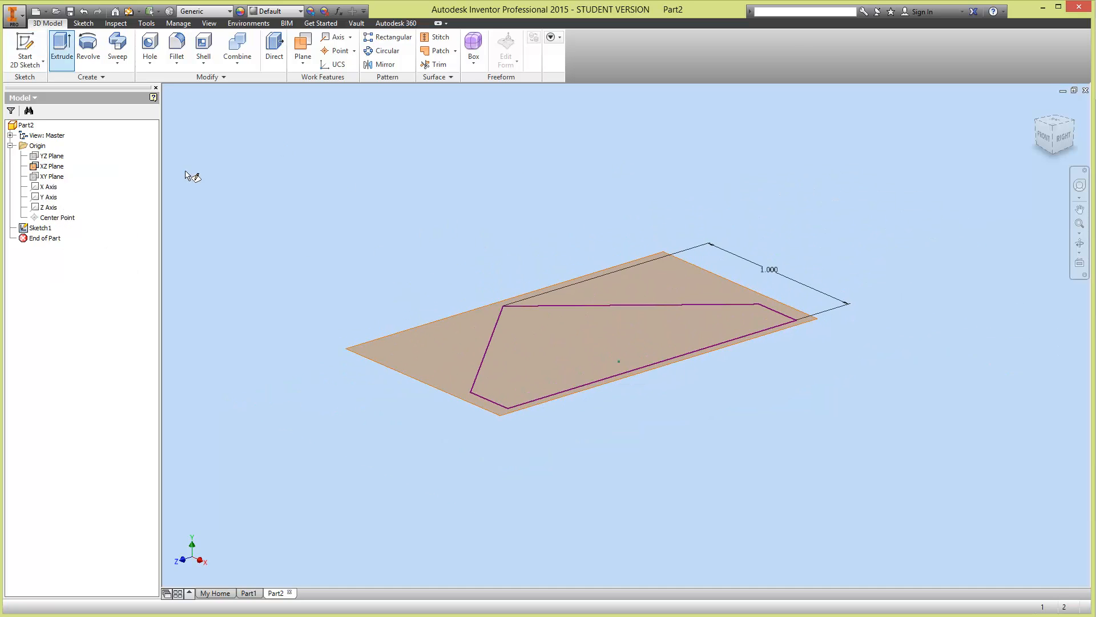
{"action": "left_click_drag", "start_coordinate": [395, 346], "coordinate": [416, 222]}
{"action": "type", "text": ".7"}
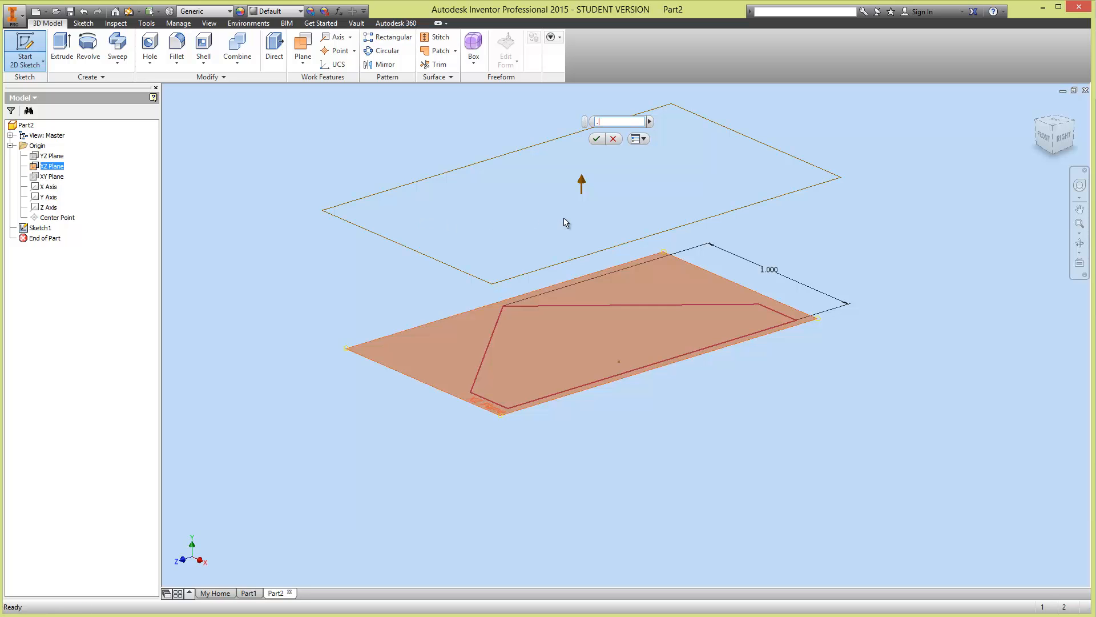
{"action": "type", "text": "5"}
{"action": "key", "text": "Return"}
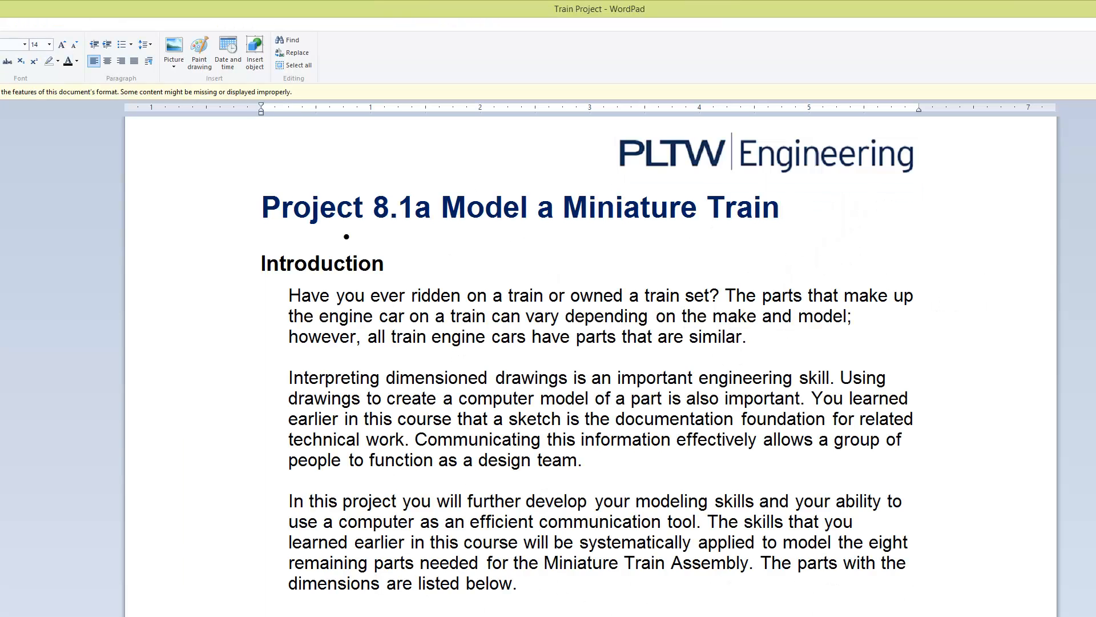
Step: Check the Cow Catcher drawing in WordPad, and in Inventor sketch a smaller closed five-sided outline inside the first one on the offset plane
{"action": "scroll", "coordinate": [860, 381], "scroll_direction": "down", "scroll_amount": 20}
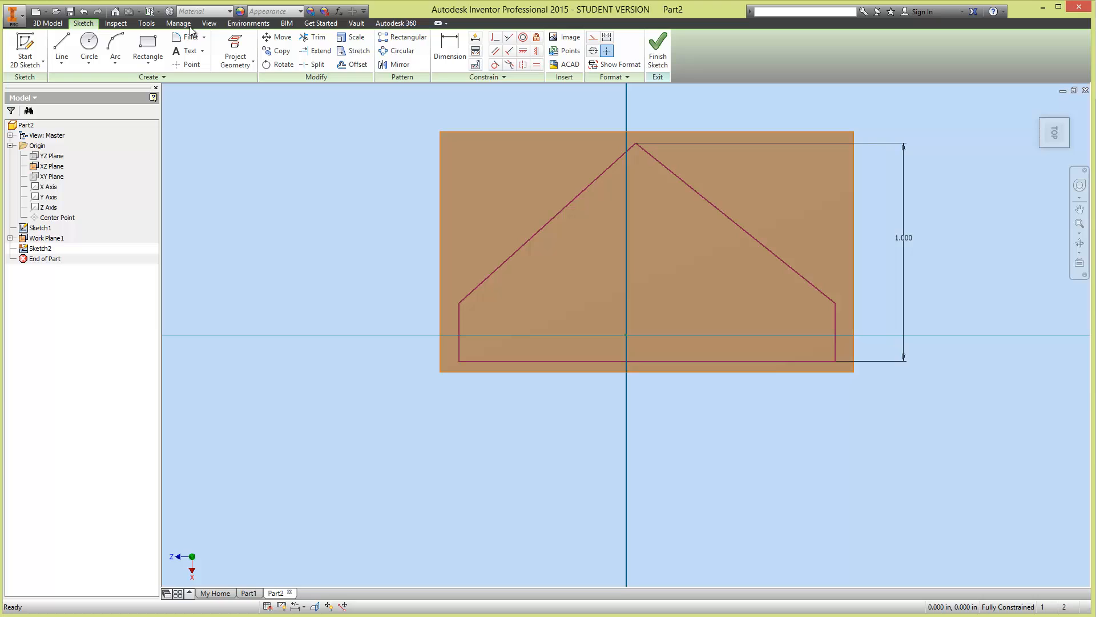
{"action": "left_click", "coordinate": [62, 46]}
{"action": "left_click", "coordinate": [489, 323]}
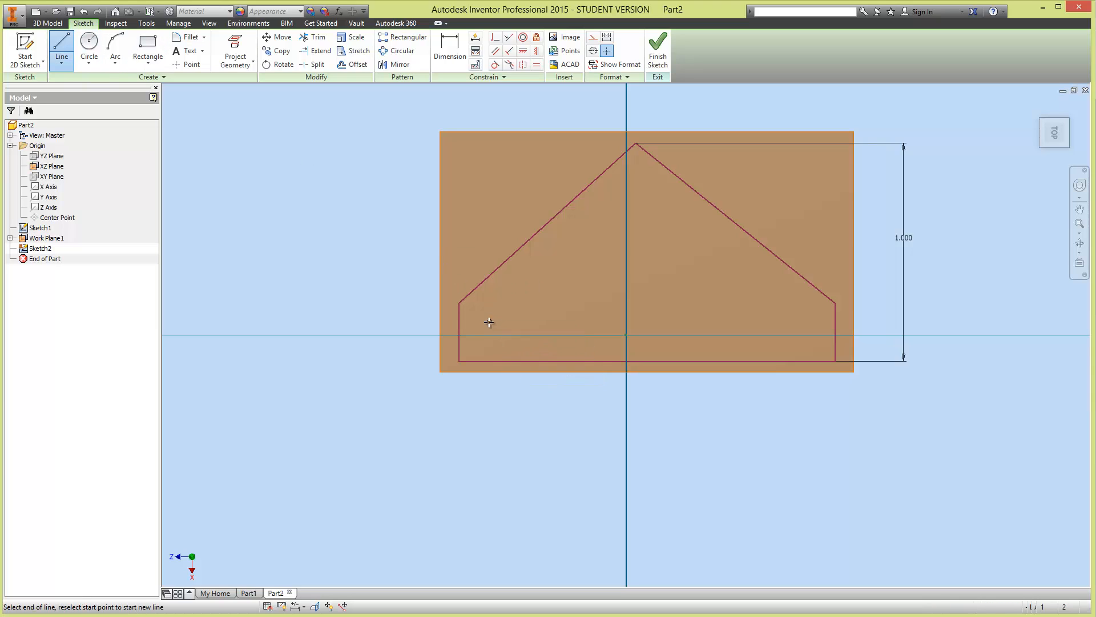
{"action": "left_click", "coordinate": [490, 353]}
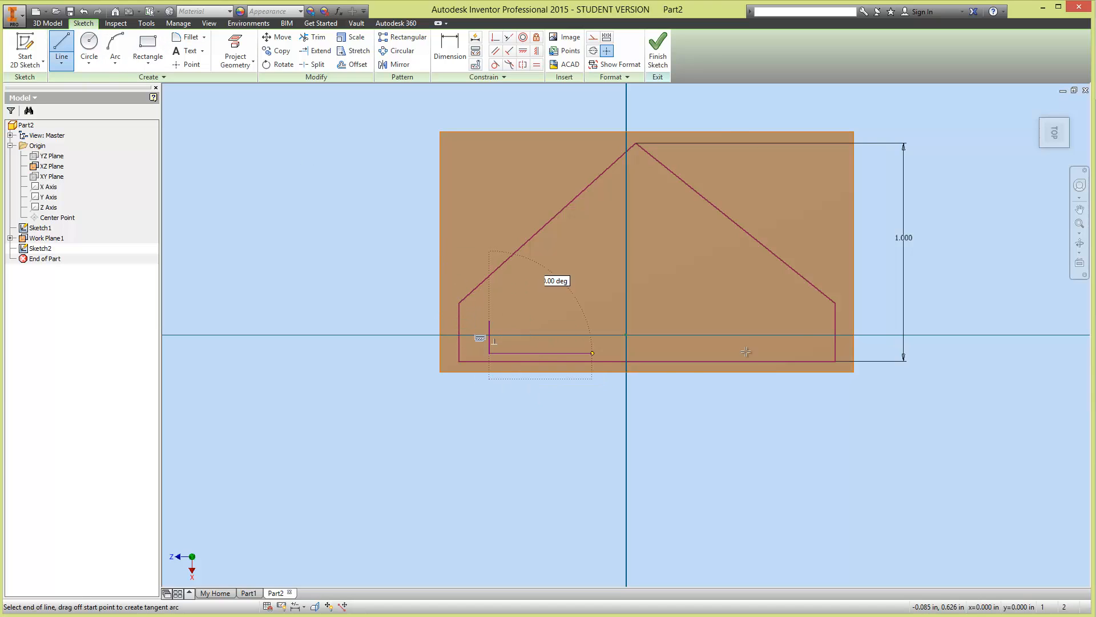
{"action": "left_click", "coordinate": [815, 353]}
{"action": "left_click", "coordinate": [815, 311]}
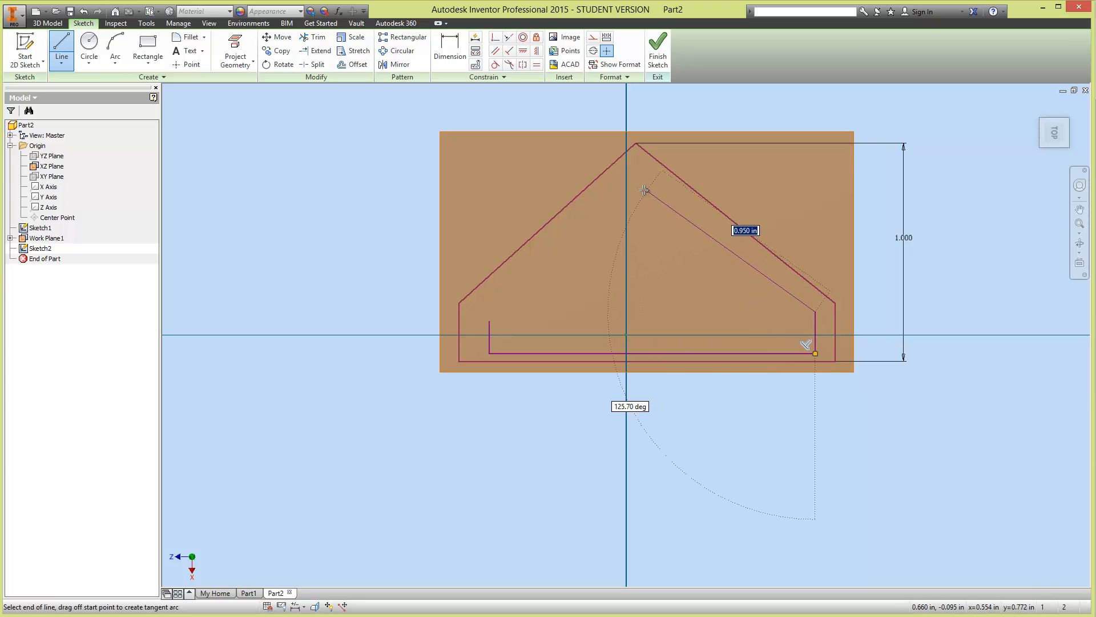
{"action": "left_click", "coordinate": [642, 190]}
{"action": "left_click", "coordinate": [489, 319]}
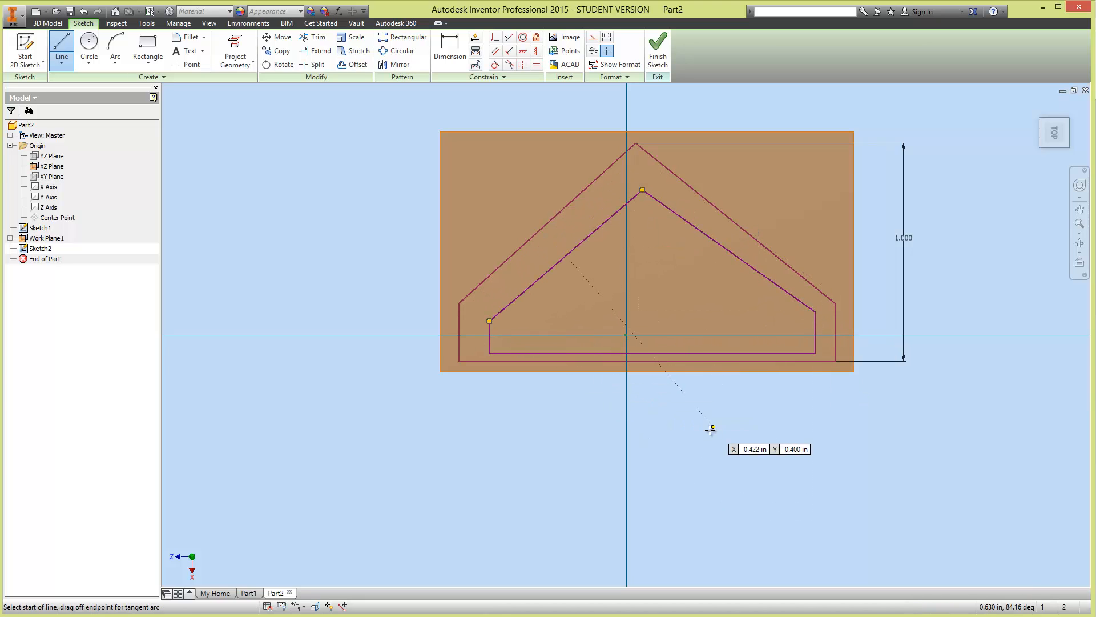
{"action": "key", "text": "Escape"}
{"action": "scroll", "coordinate": [580, 360], "scroll_direction": "up", "scroll_amount": 5}
{"action": "scroll", "coordinate": [554, 357], "scroll_direction": "down", "scroll_amount": 3}
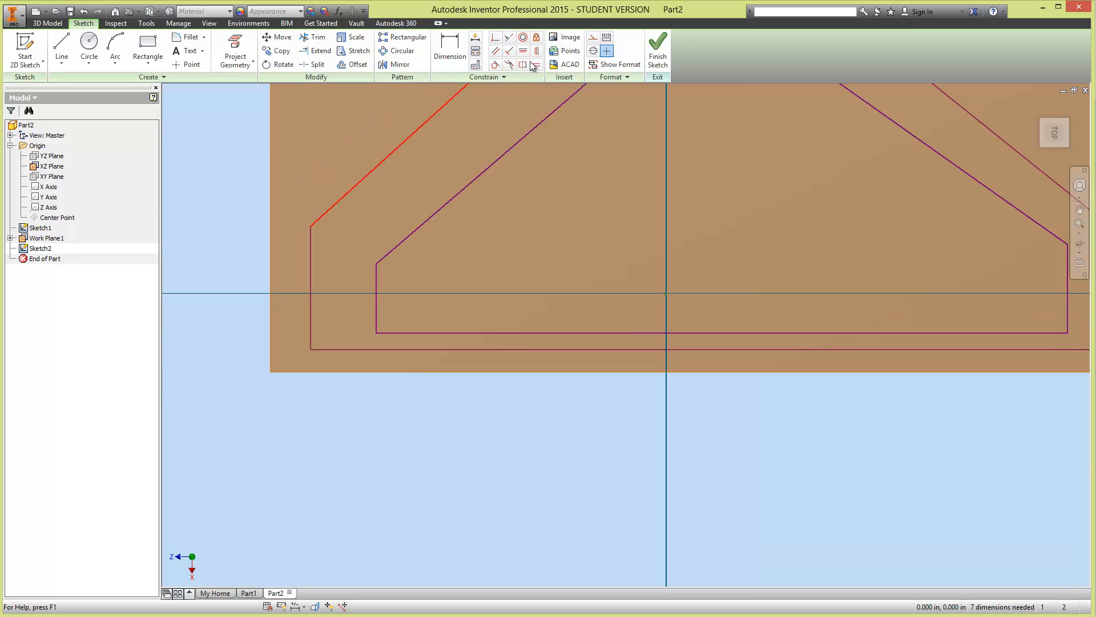
{"action": "scroll", "coordinate": [571, 348], "scroll_direction": "up", "scroll_amount": 3}
{"action": "scroll", "coordinate": [494, 350], "scroll_direction": "down", "scroll_amount": 3}
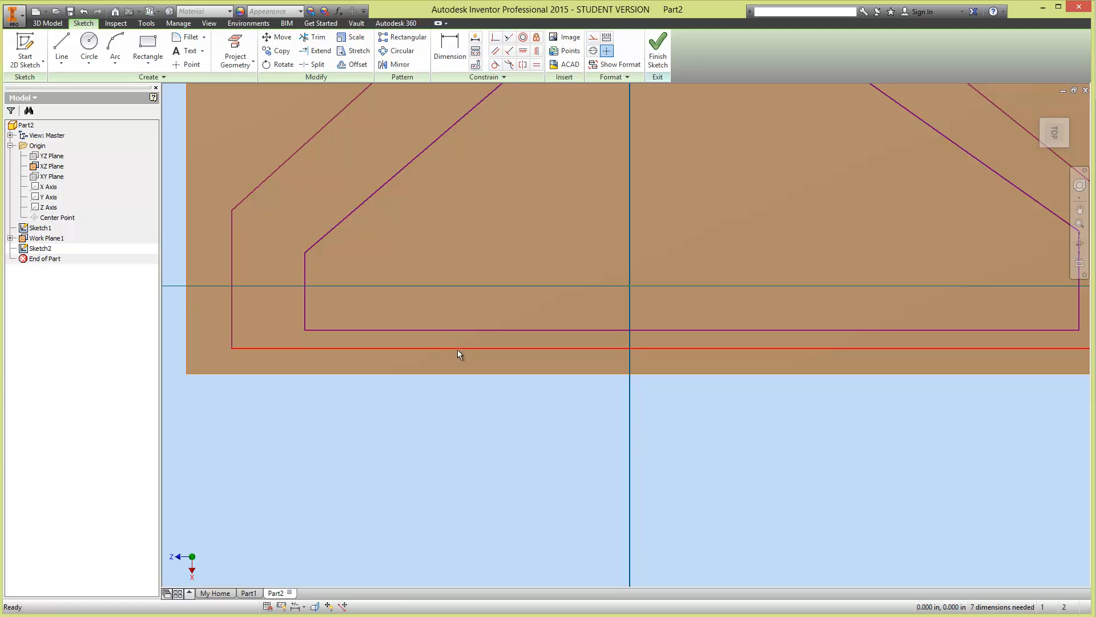
Step: Project the outer outline's base line into the sketch and make the inner outline's base line collinear with it
{"action": "left_click", "coordinate": [510, 39]}
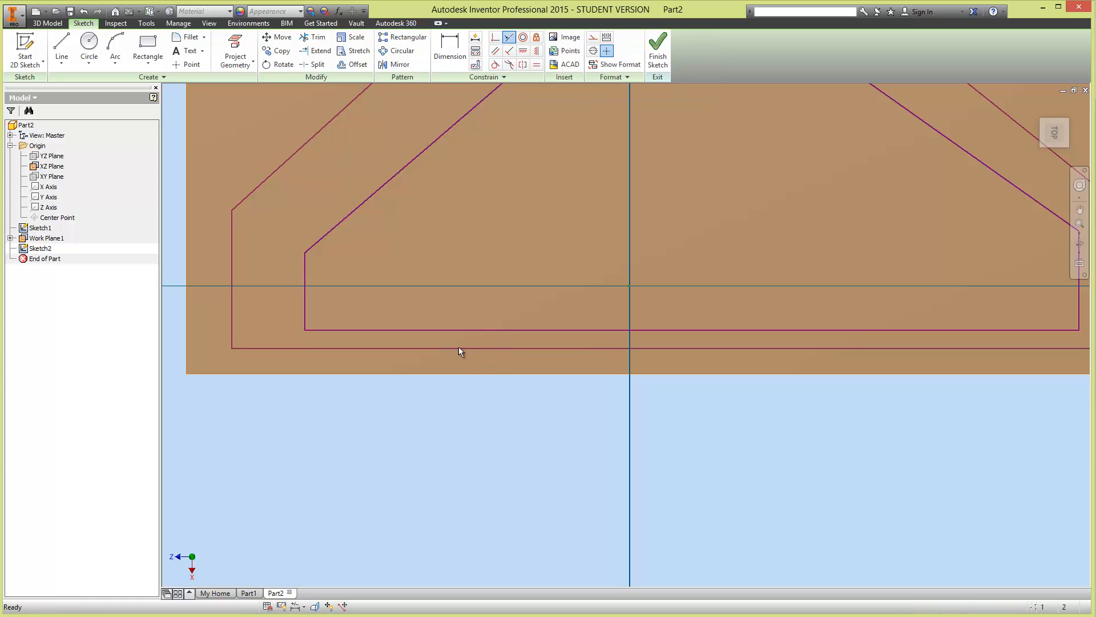
{"action": "key", "text": "Escape"}
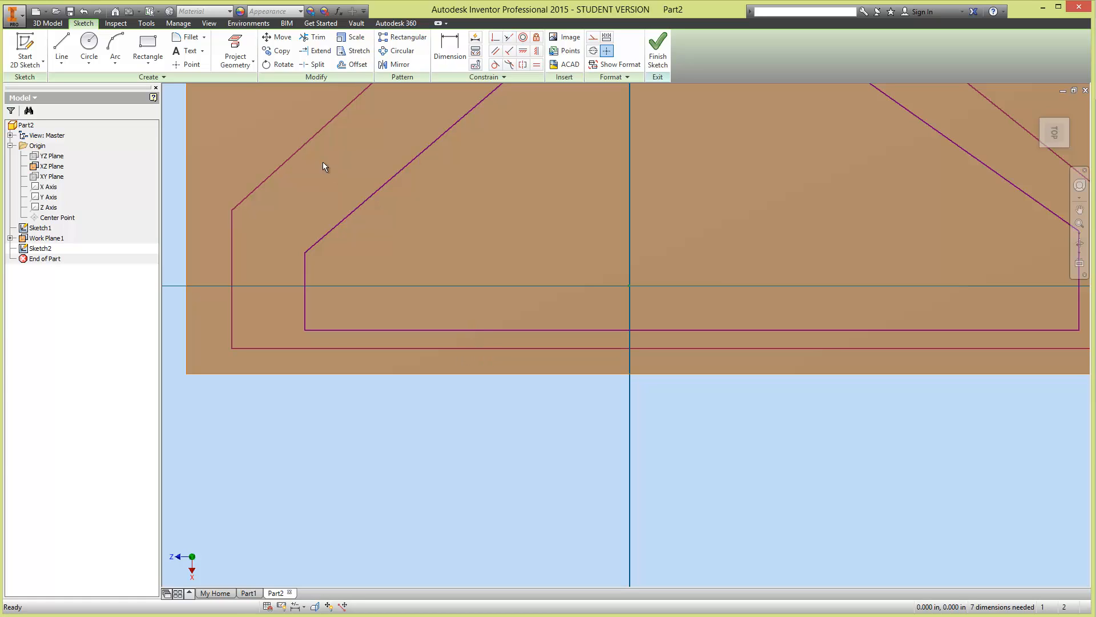
{"action": "left_click", "coordinate": [235, 52]}
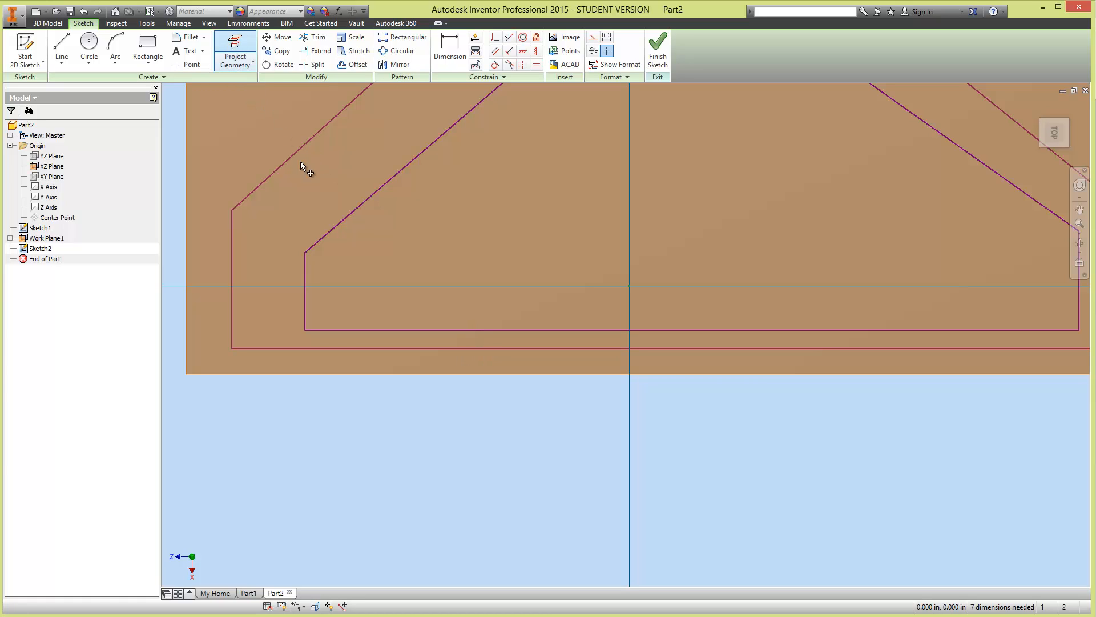
{"action": "left_click", "coordinate": [377, 358]}
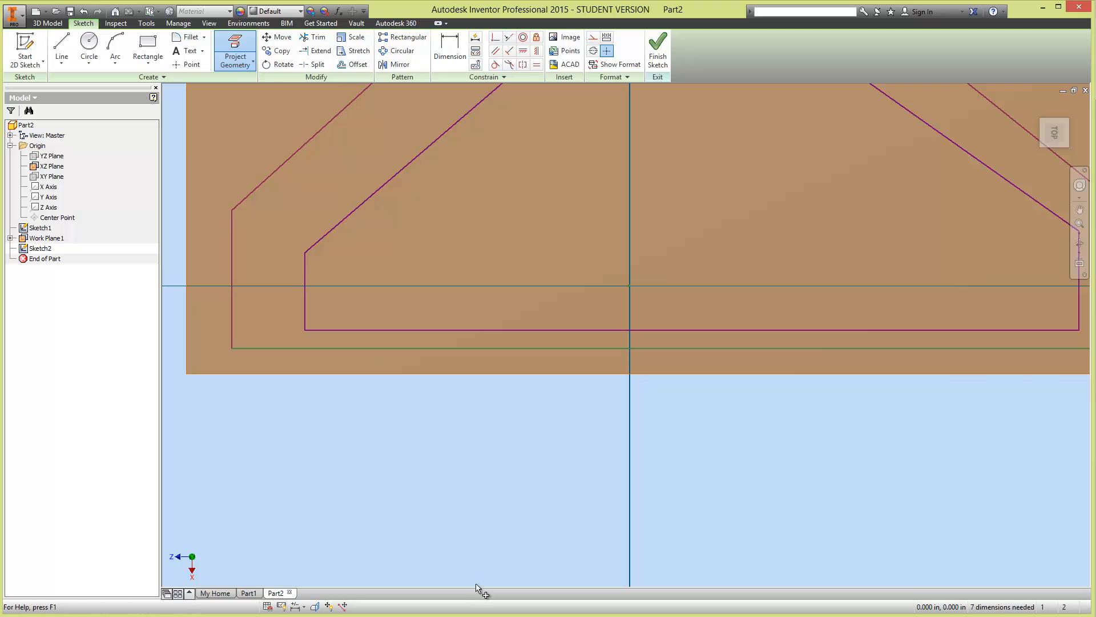
{"action": "key", "text": "Escape"}
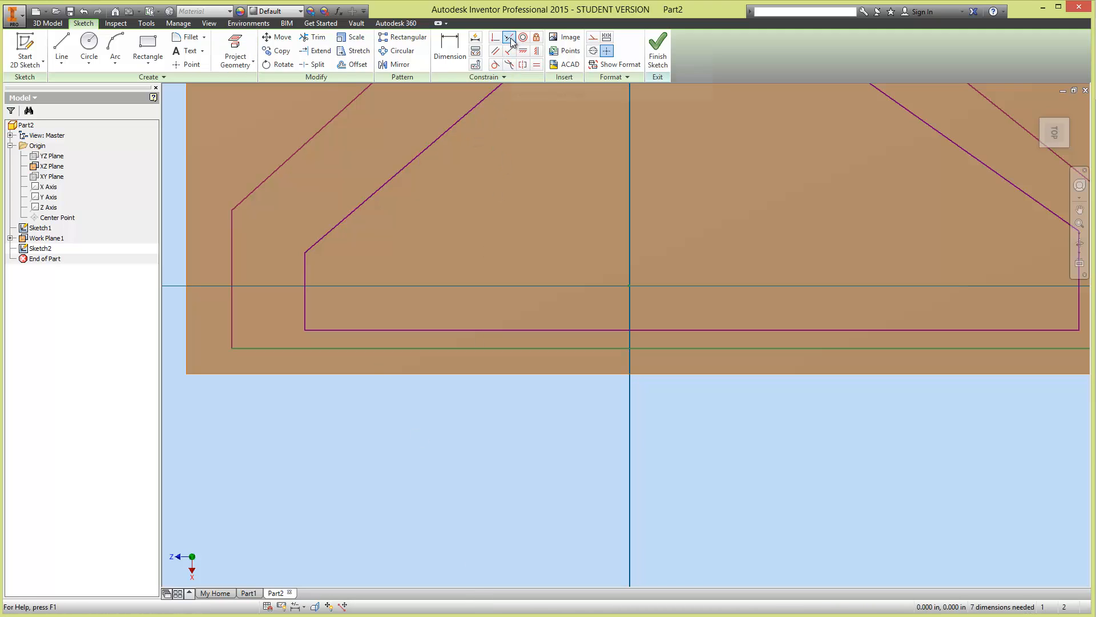
{"action": "left_click", "coordinate": [509, 38]}
{"action": "left_click", "coordinate": [469, 331]}
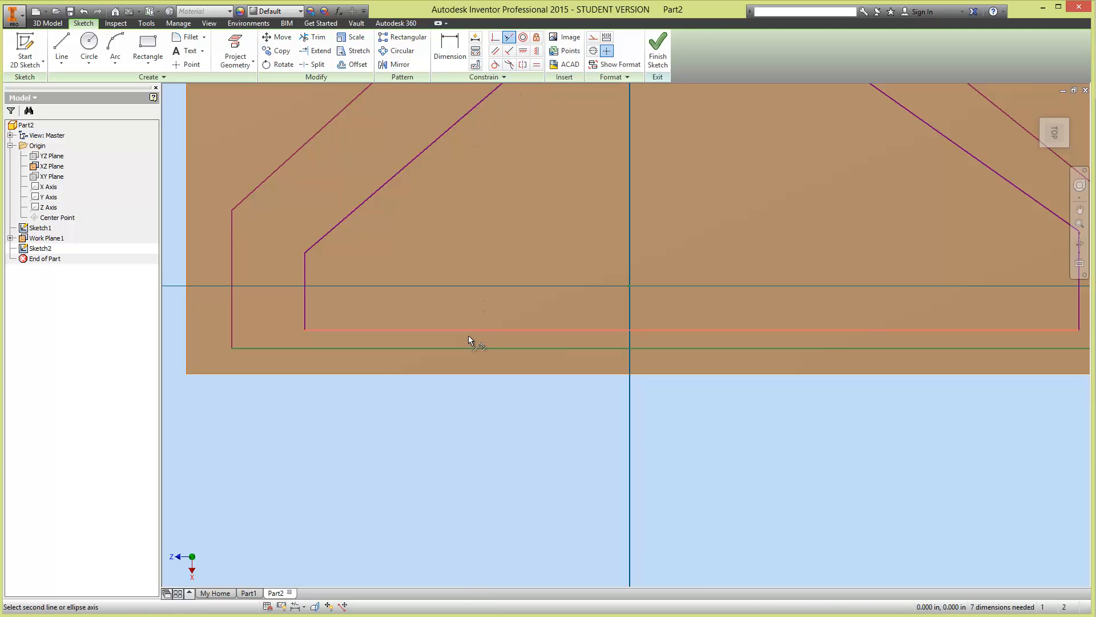
{"action": "left_click", "coordinate": [468, 336]}
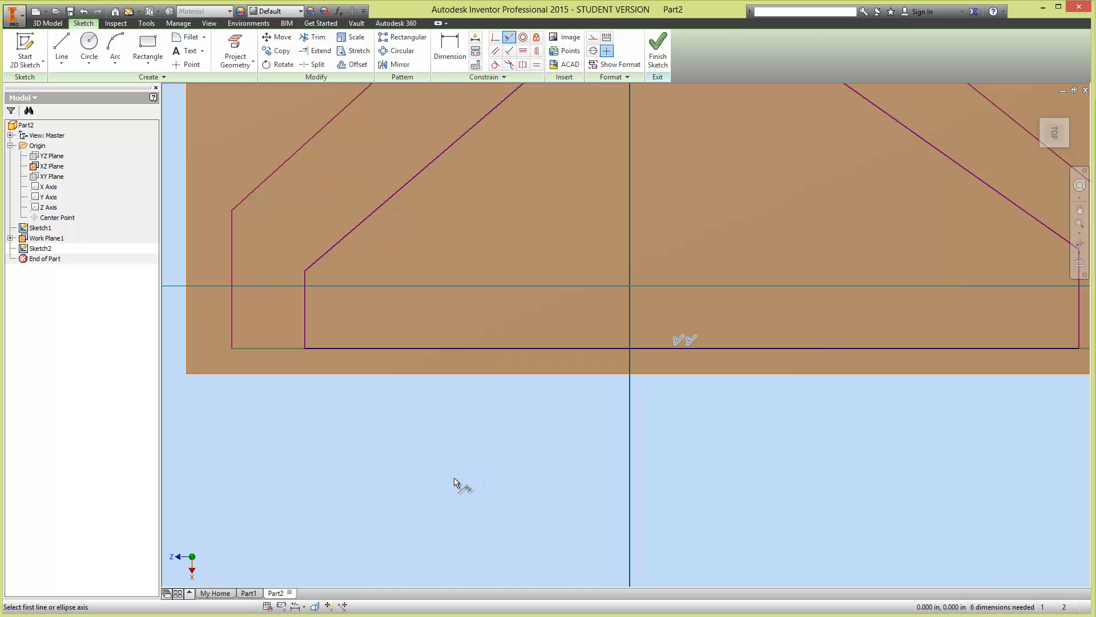
Step: Check the Cow Catcher drawing in WordPad, and in Inventor dimension the inner outline's short upright side to 0.25 in and finish the sketch
{"action": "key", "text": "Home"}
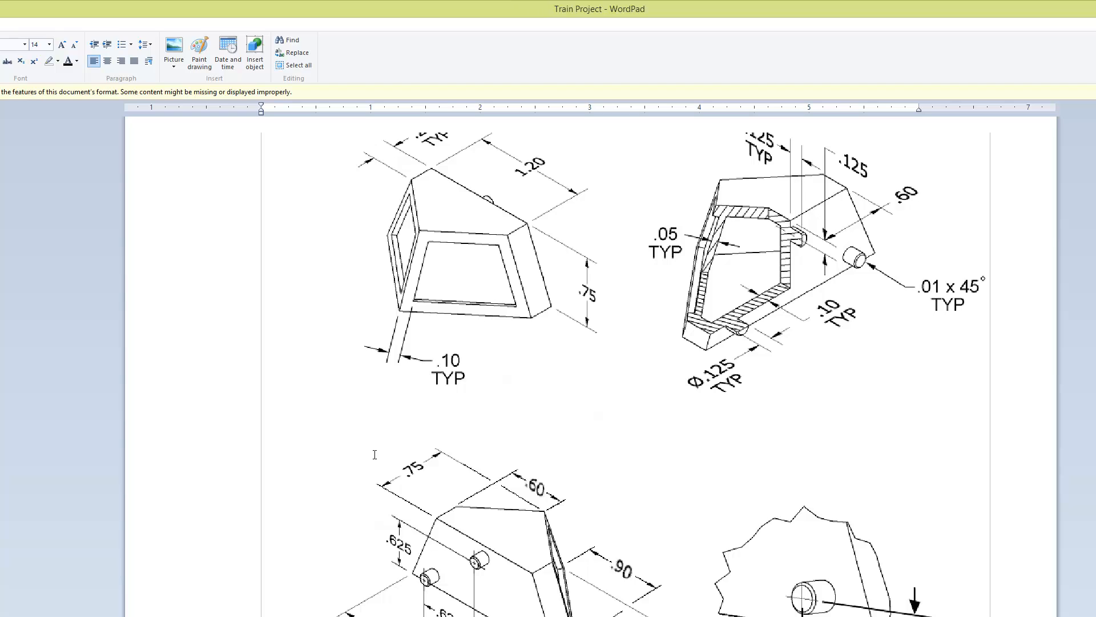
{"action": "scroll", "coordinate": [502, 395], "scroll_direction": "up", "scroll_amount": 2}
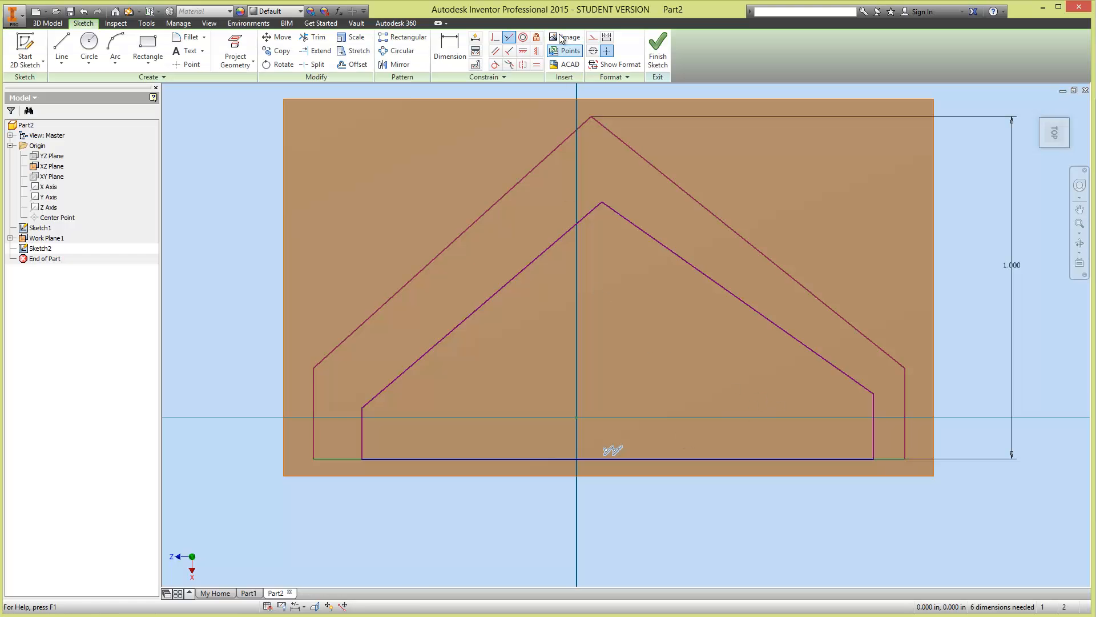
{"action": "left_click", "coordinate": [451, 43]}
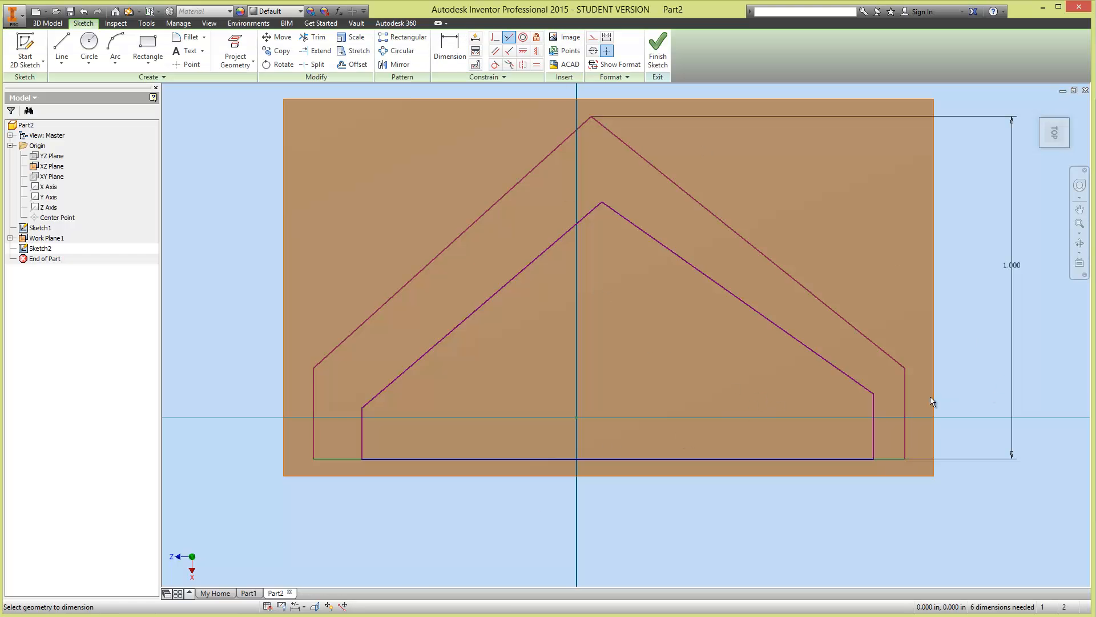
{"action": "left_click", "coordinate": [873, 432]}
{"action": "left_click", "coordinate": [970, 422]}
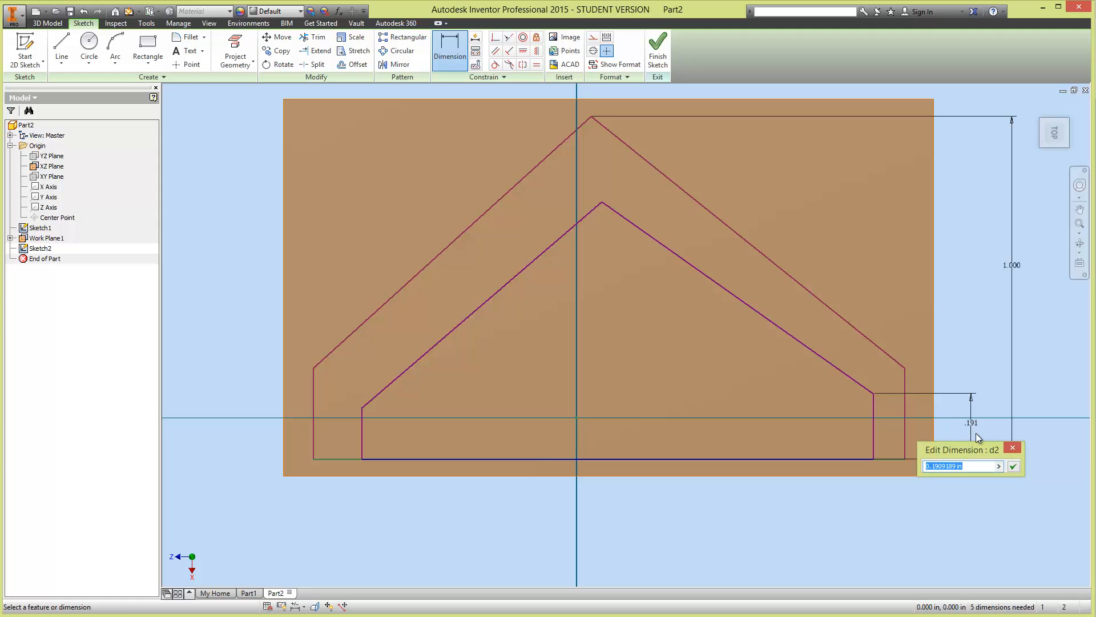
{"action": "type", "text": ".25"}
{"action": "key", "text": "Return"}
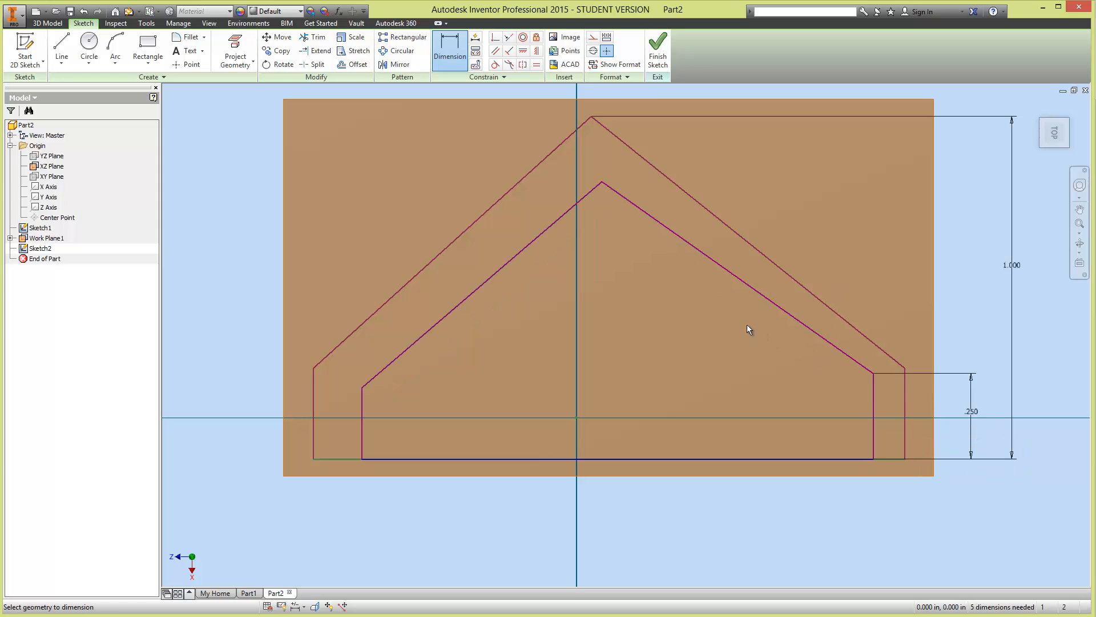
{"action": "left_click", "coordinate": [660, 49]}
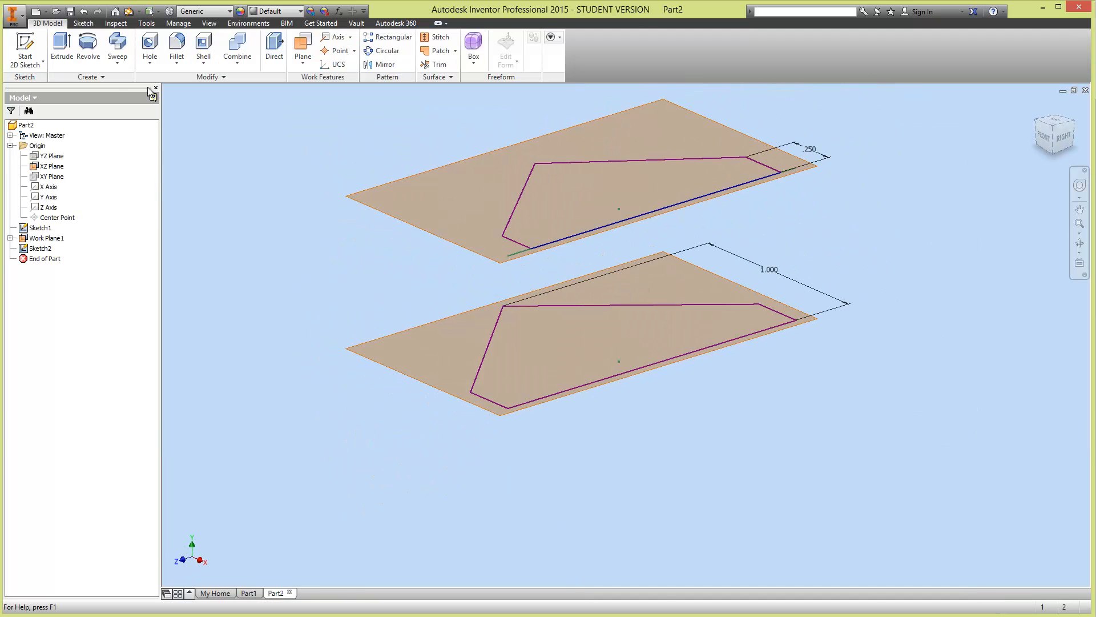
Step: Loft a solid from the lower five-sided profile to the smaller profile on the offset plane
{"action": "left_click", "coordinate": [118, 67]}
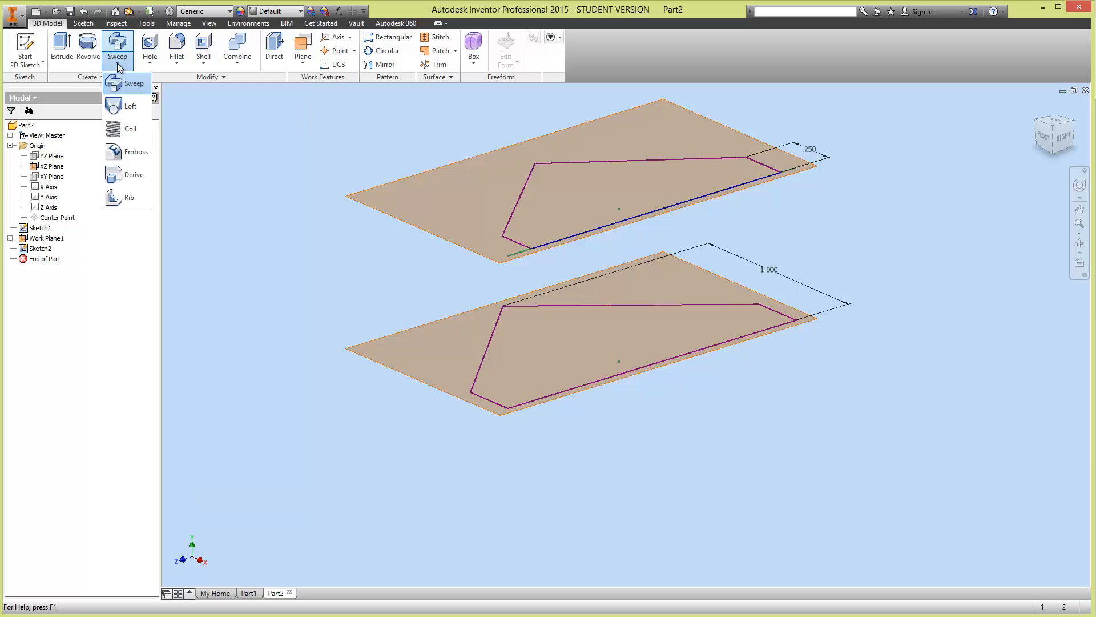
{"action": "left_click", "coordinate": [129, 107]}
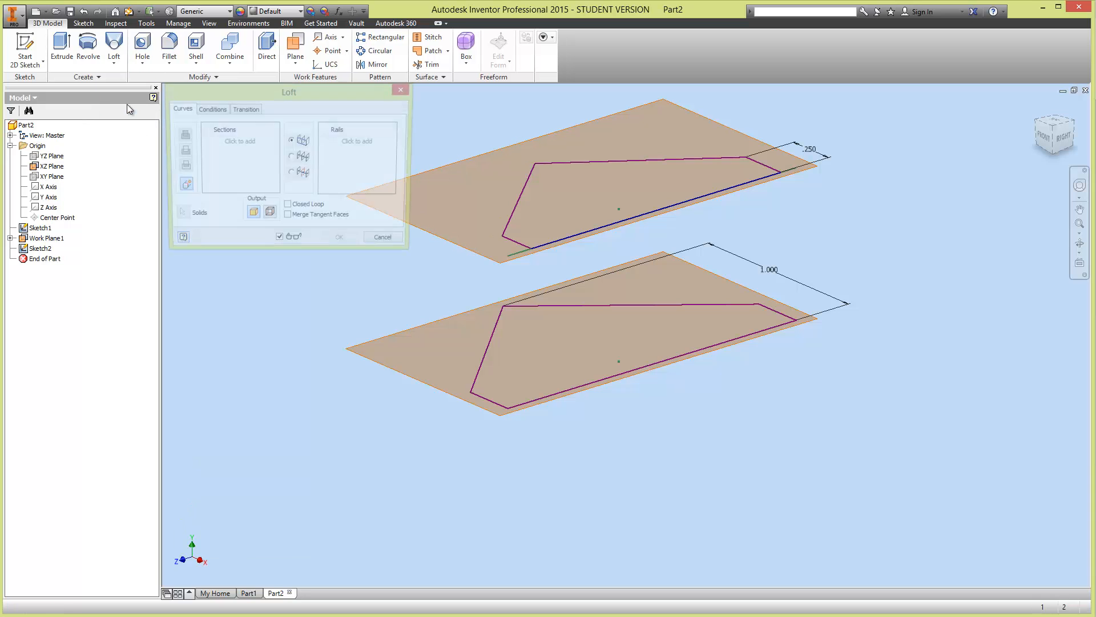
{"action": "left_click", "coordinate": [481, 398]}
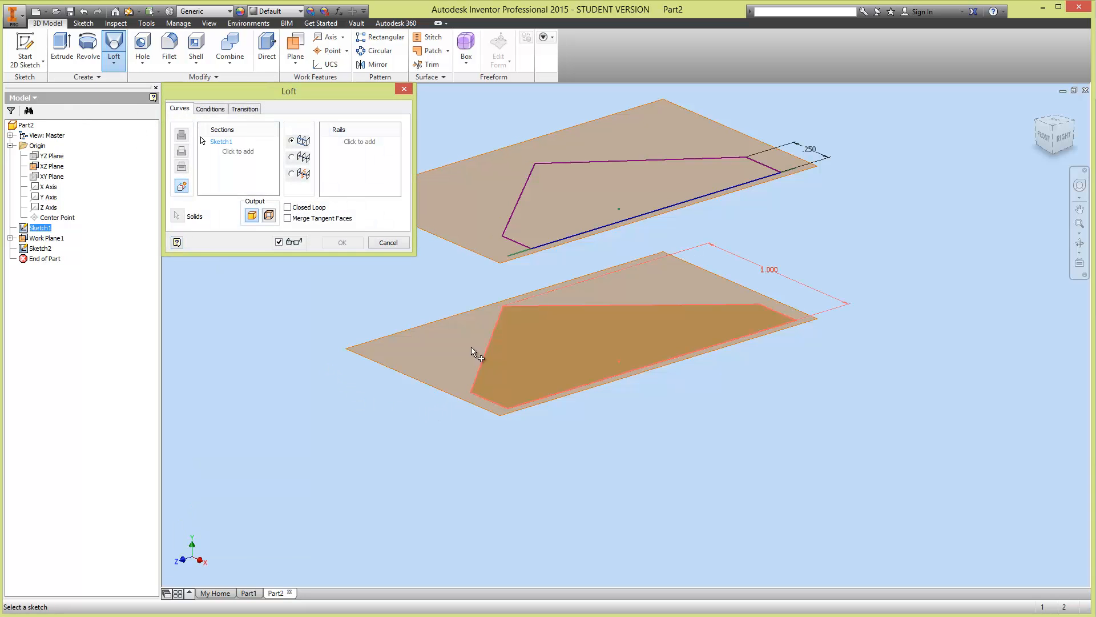
{"action": "left_click", "coordinate": [515, 244]}
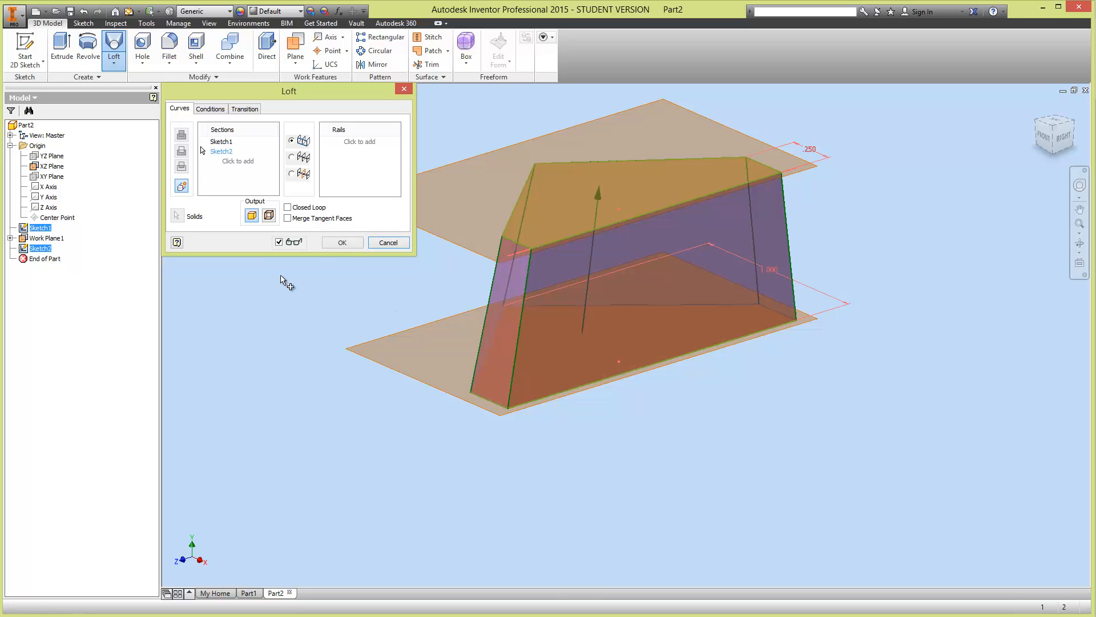
{"action": "scroll", "coordinate": [288, 282], "scroll_direction": "up", "scroll_amount": 3}
{"action": "mouse_move", "coordinate": [399, 355]}
{"action": "middle_mouse_down", "text": "shift"}
{"action": "mouse_move", "coordinate": [808, 346]}
{"action": "mouse_move", "coordinate": [548, 372]}
{"action": "middle_mouse_up", "text": "shift"}
{"action": "left_click", "coordinate": [342, 242]}
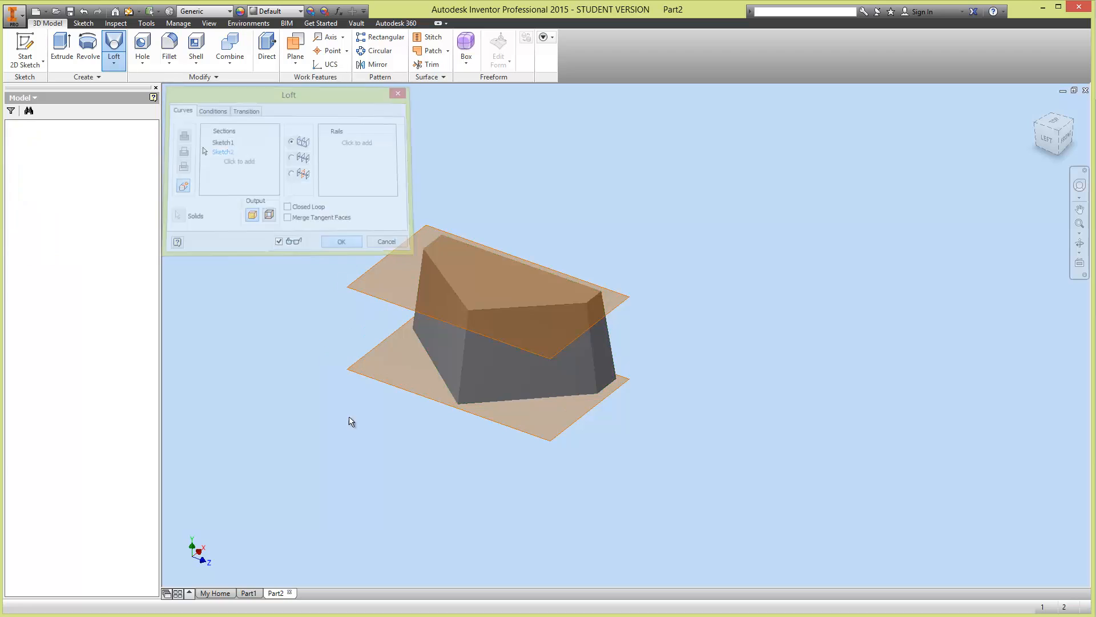
{"action": "mouse_move", "coordinate": [350, 421]}
{"action": "middle_mouse_down", "text": "shift"}
{"action": "mouse_move", "coordinate": [452, 499]}
{"action": "mouse_move", "coordinate": [563, 477]}
{"action": "mouse_move", "coordinate": [534, 491]}
{"action": "mouse_move", "coordinate": [548, 502]}
{"action": "middle_mouse_up", "text": "shift"}
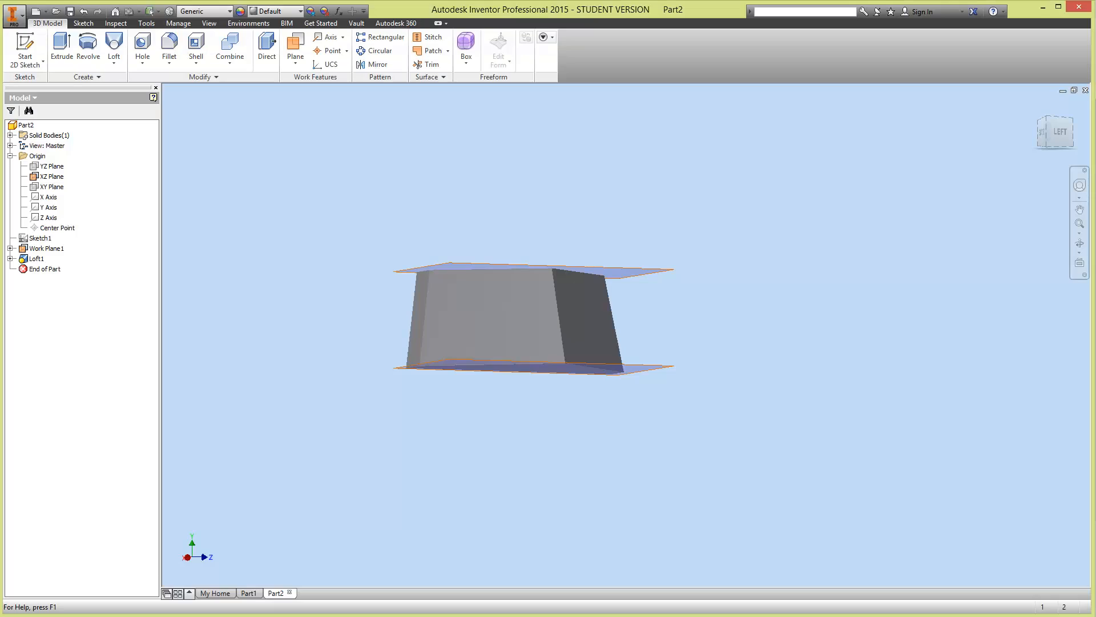
{"action": "left_click", "coordinate": [23, 52]}
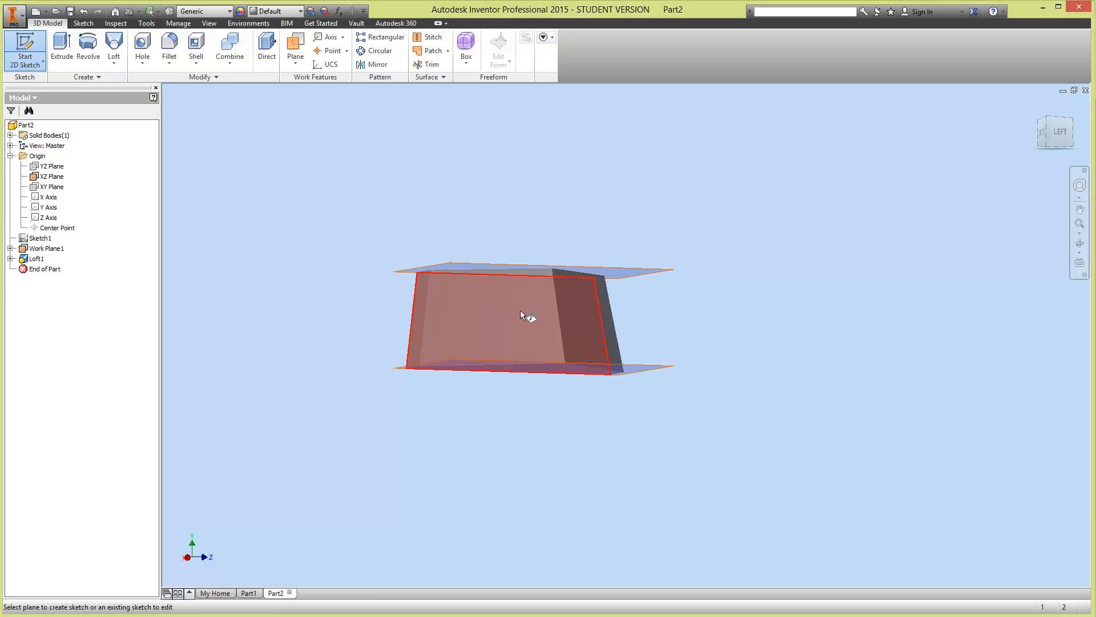
{"action": "middle_click_drag", "start_coordinate": [538, 390], "coordinate": [448, 384], "text": "shift"}
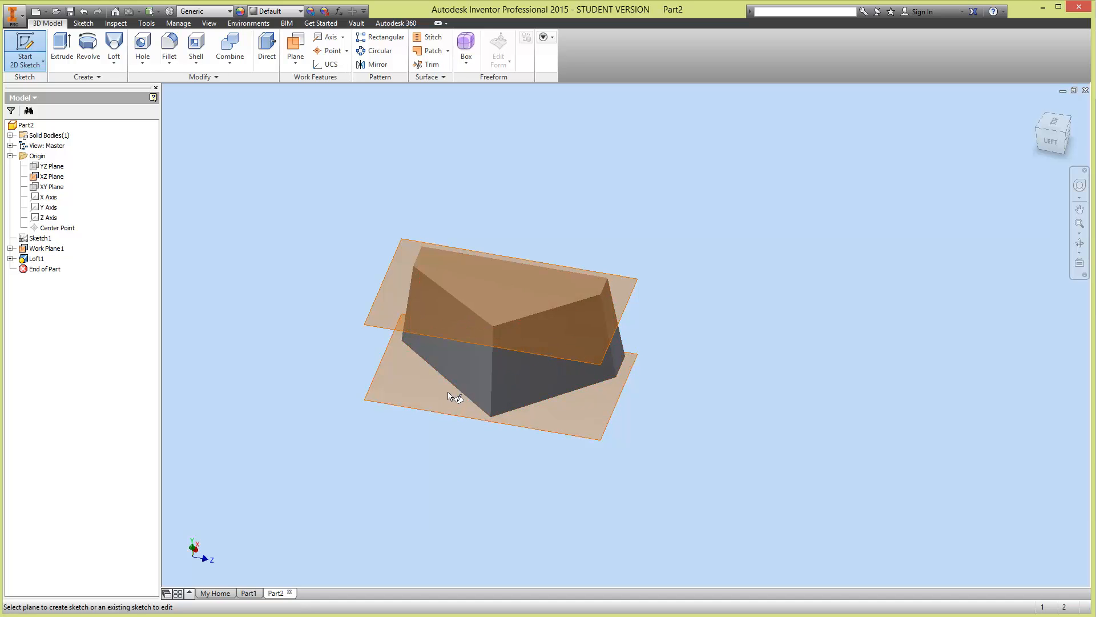
{"action": "middle_click_drag", "start_coordinate": [465, 379], "coordinate": [492, 416], "text": "shift"}
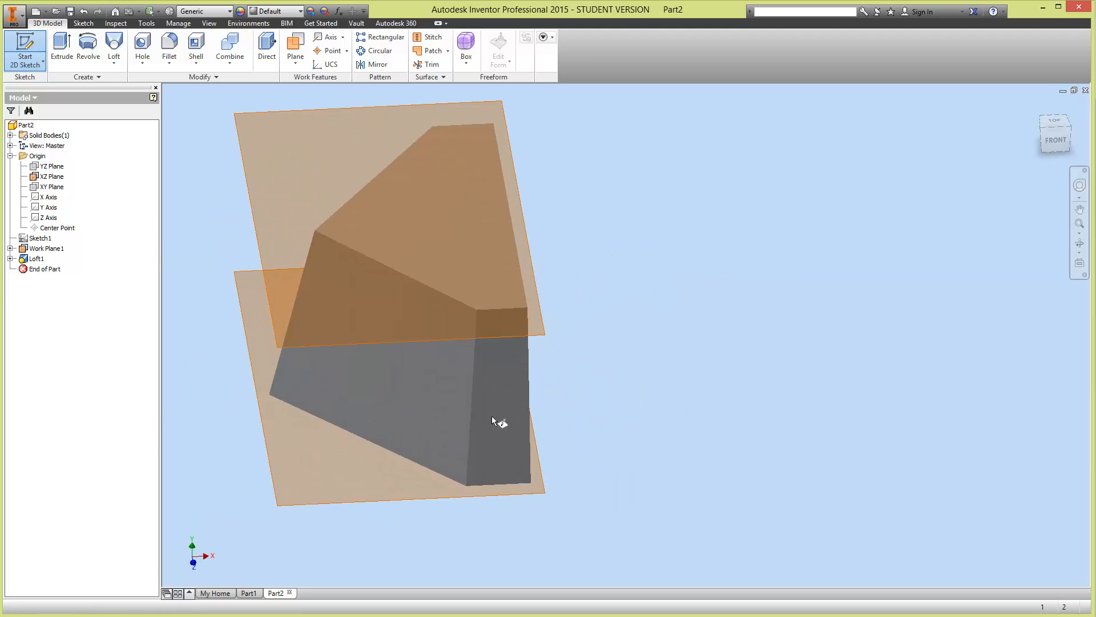
{"action": "middle_click_drag", "start_coordinate": [422, 392], "coordinate": [568, 401], "text": "shift"}
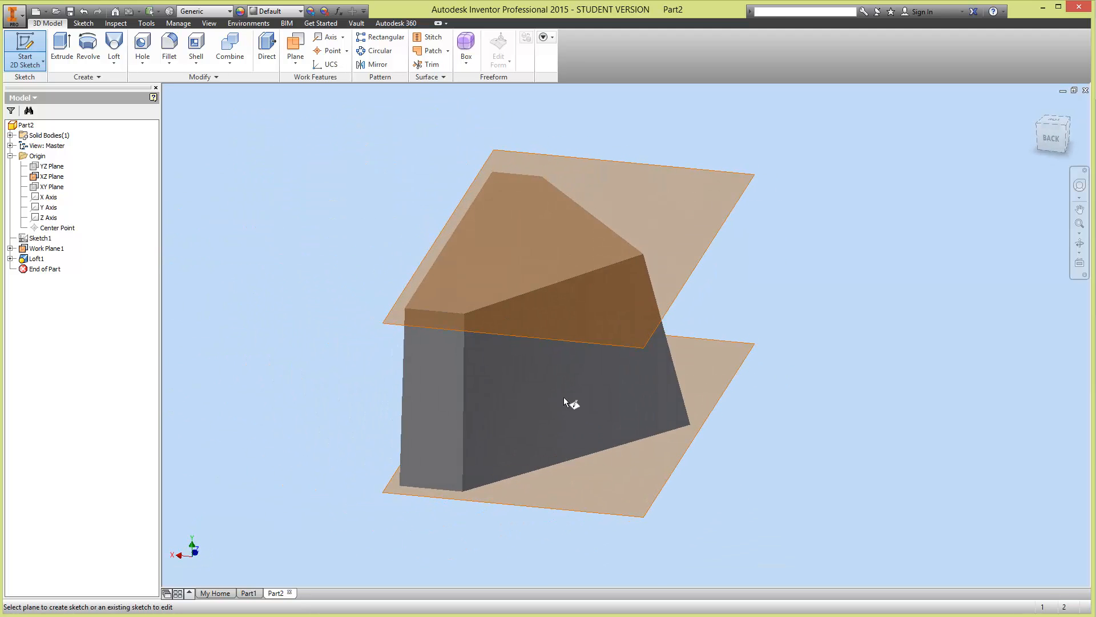
{"action": "key", "text": "Escape"}
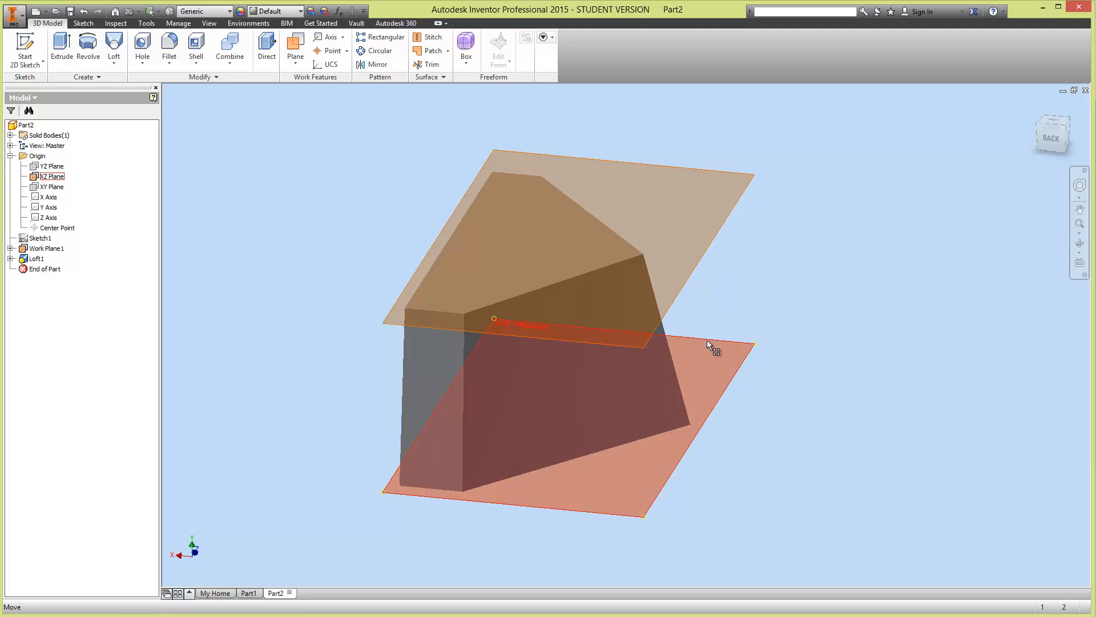
Step: Create a three-point work plane on one long slanted face, through its two lower corners and the upper corner away from the apex
{"action": "middle_click_drag", "start_coordinate": [787, 372], "coordinate": [720, 386], "text": "shift"}
{"action": "middle_click_drag", "start_coordinate": [546, 390], "coordinate": [829, 378]}
{"action": "middle_click_drag", "start_coordinate": [769, 384], "coordinate": [717, 394]}
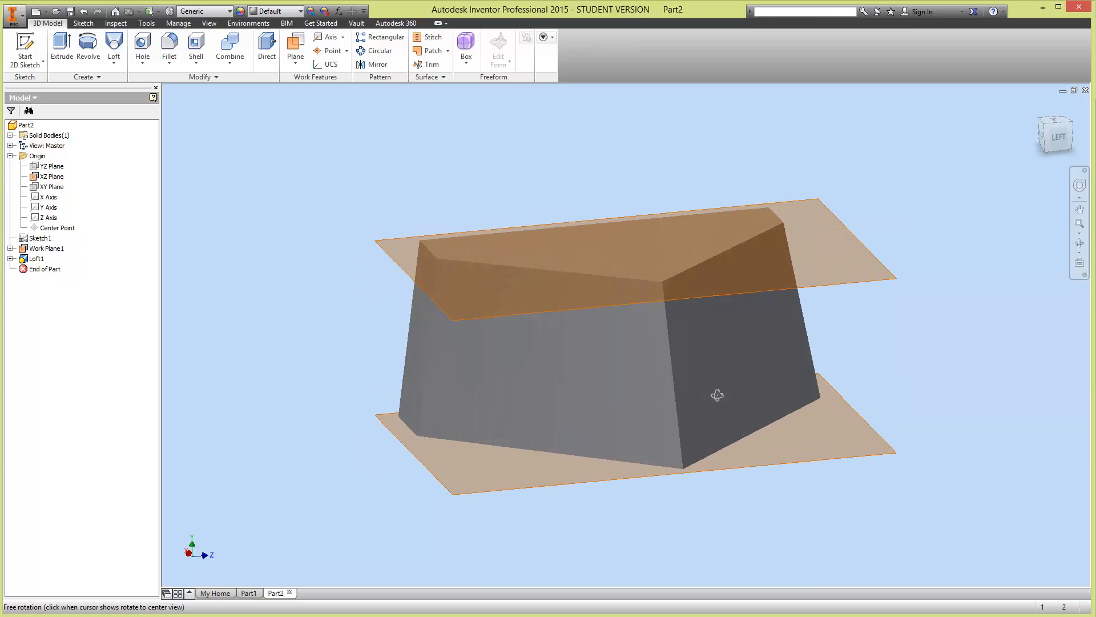
{"action": "left_click", "coordinate": [294, 64]}
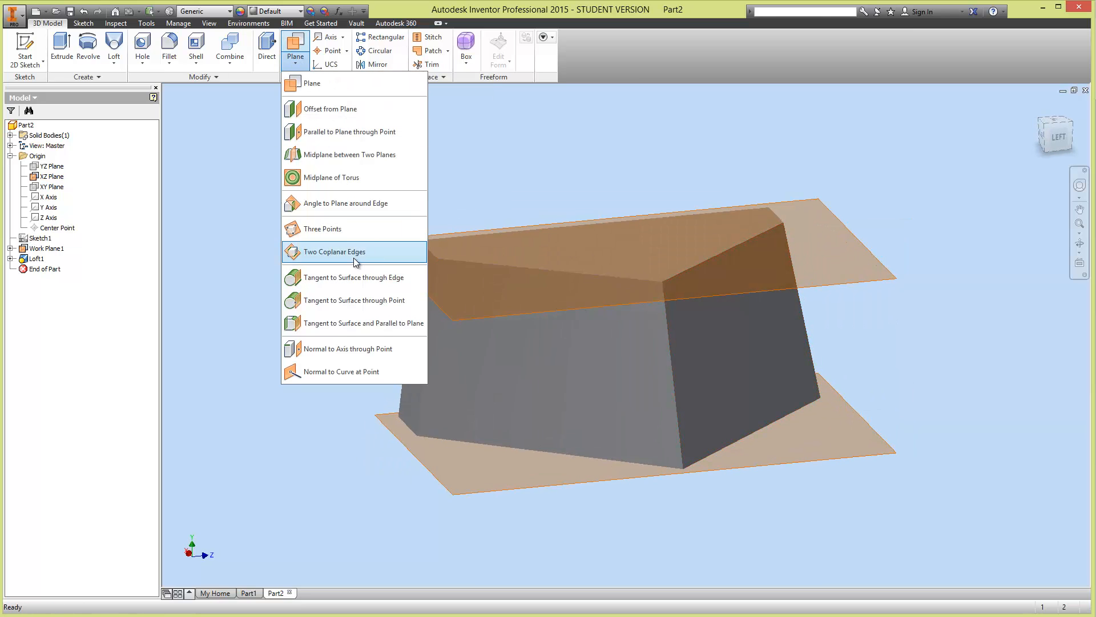
{"action": "left_click", "coordinate": [323, 230]}
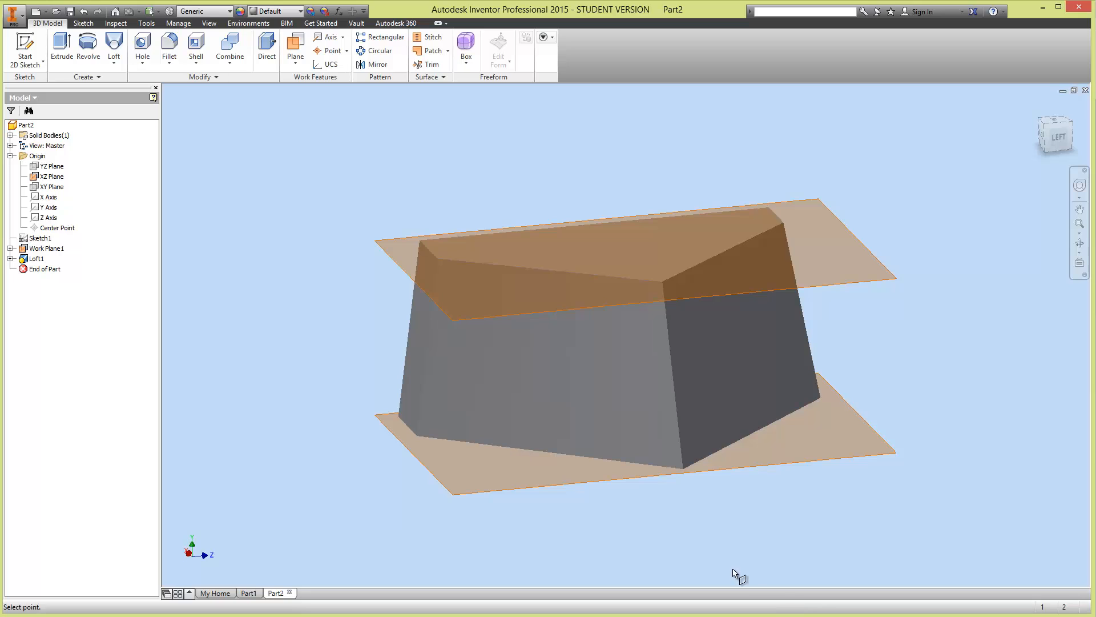
{"action": "left_click", "coordinate": [683, 470]}
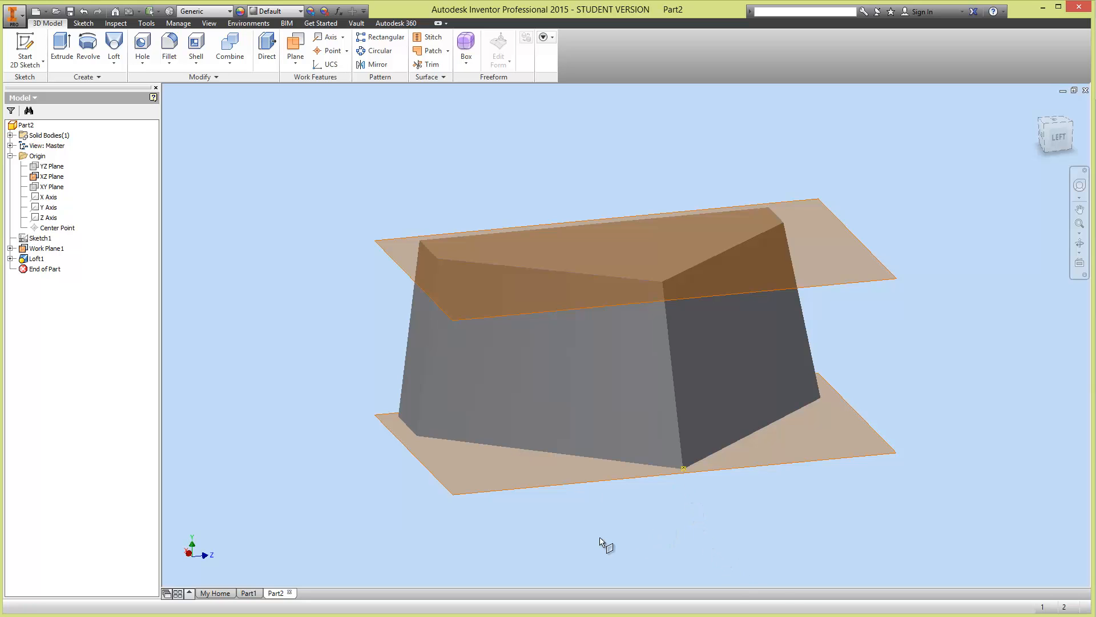
{"action": "left_click", "coordinate": [416, 435]}
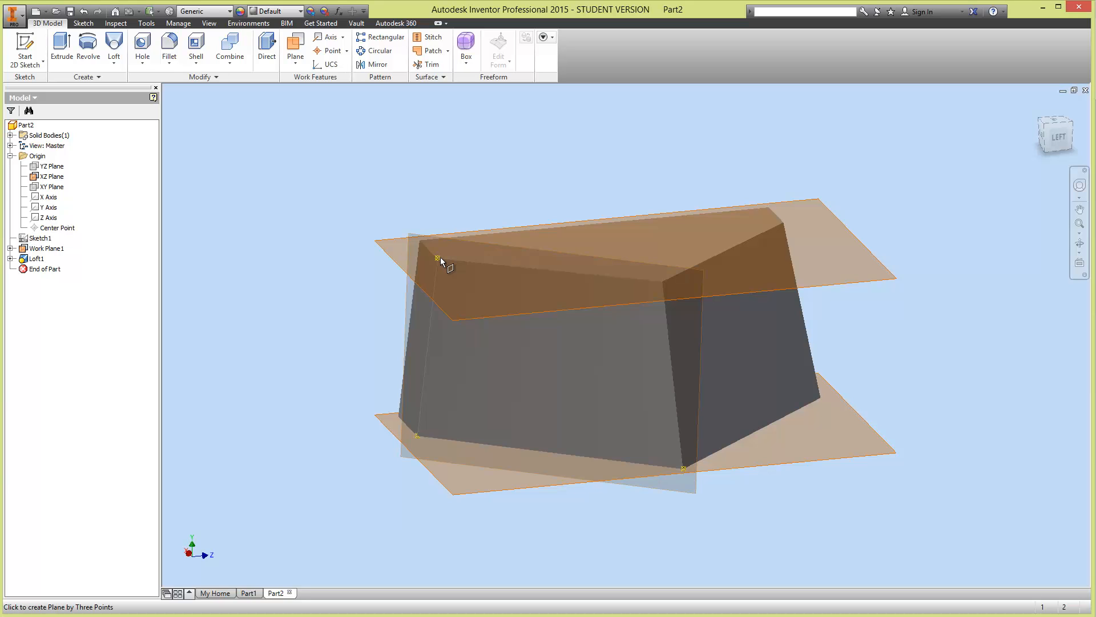
{"action": "left_click", "coordinate": [440, 258]}
Step: Check the Cow Catcher drawing in WordPad, and in Inventor shell the lofted solid with 0.1 in walls, removing its large bottom face
{"action": "middle_click_drag", "start_coordinate": [581, 543], "coordinate": [688, 350], "text": "shift"}
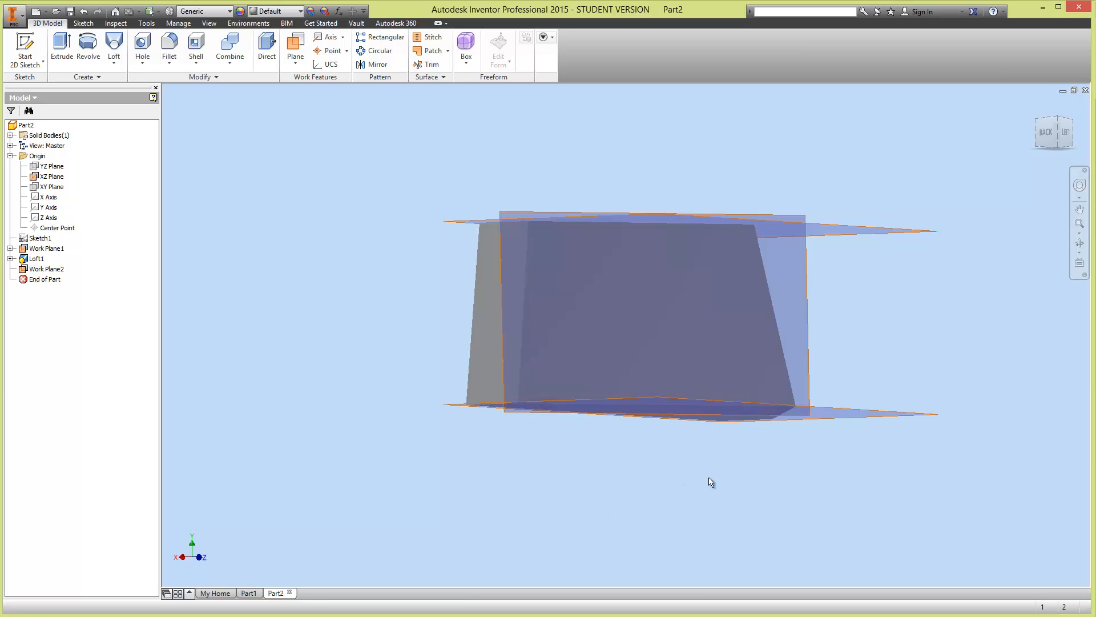
{"action": "middle_click_drag", "start_coordinate": [768, 511], "coordinate": [668, 428], "text": "shift"}
{"action": "key", "text": "alt+Tab"}
{"action": "scroll", "coordinate": [721, 548], "scroll_direction": "down", "scroll_amount": 5}
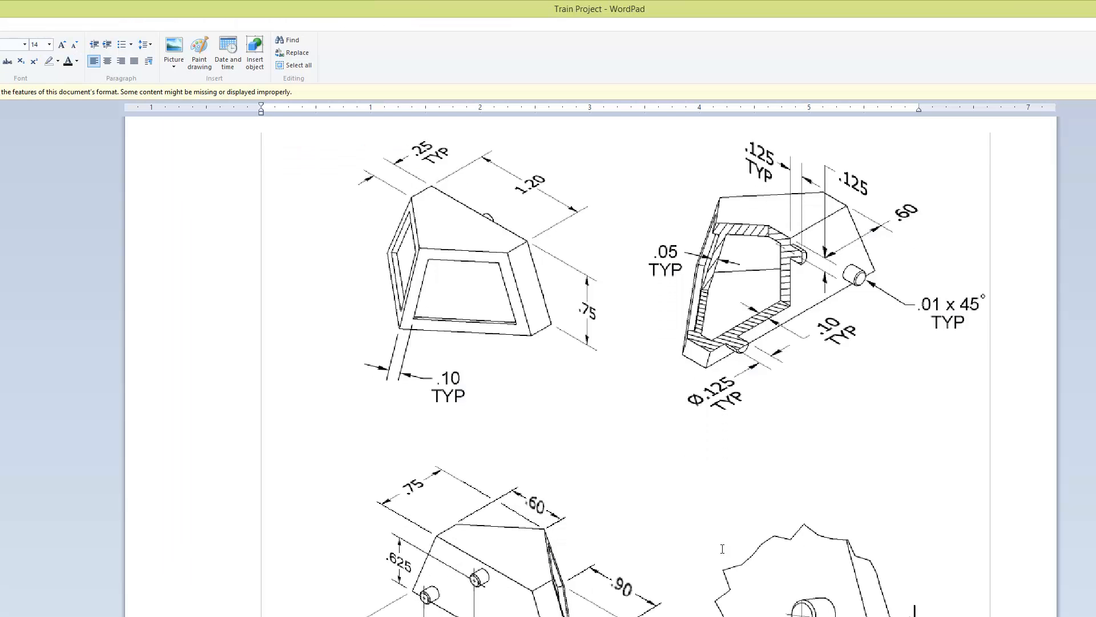
{"action": "scroll", "coordinate": [686, 554], "scroll_direction": "down", "scroll_amount": 2}
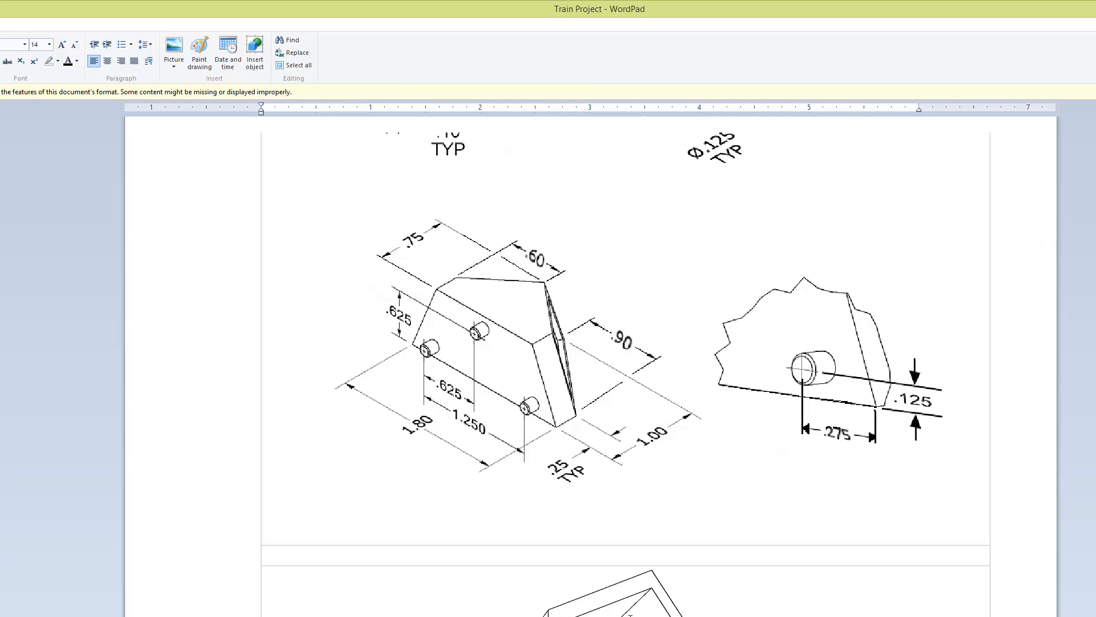
{"action": "scroll", "coordinate": [772, 321], "scroll_direction": "up", "scroll_amount": 8}
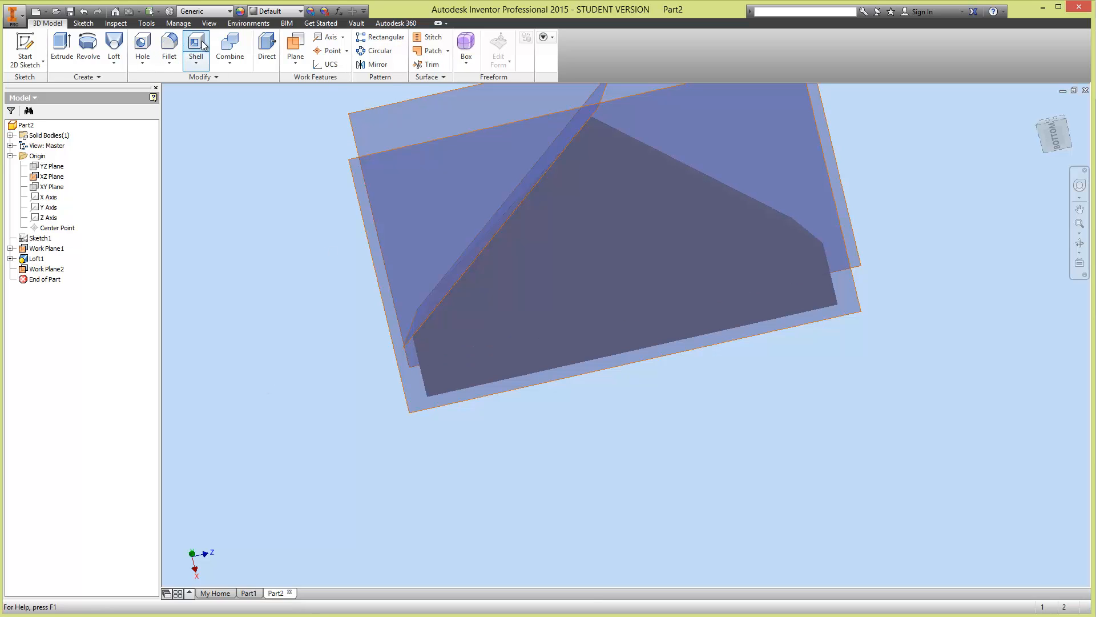
{"action": "left_click", "coordinate": [196, 44]}
{"action": "left_click", "coordinate": [677, 231]}
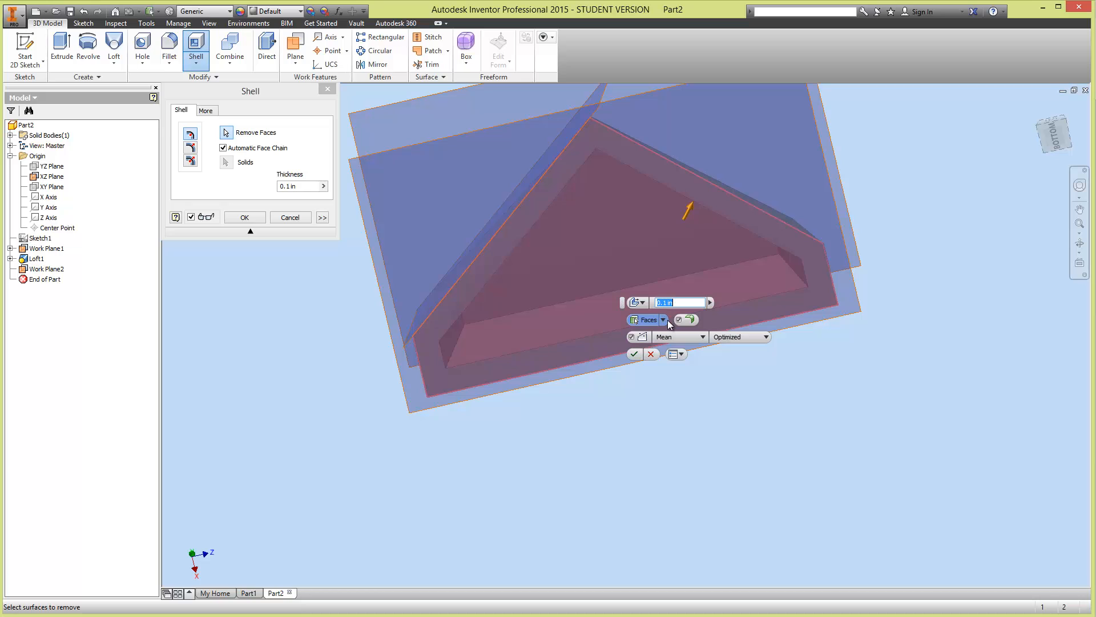
{"action": "key", "text": "Return"}
{"action": "middle_click_drag", "start_coordinate": [670, 396], "coordinate": [703, 409], "text": "shift"}
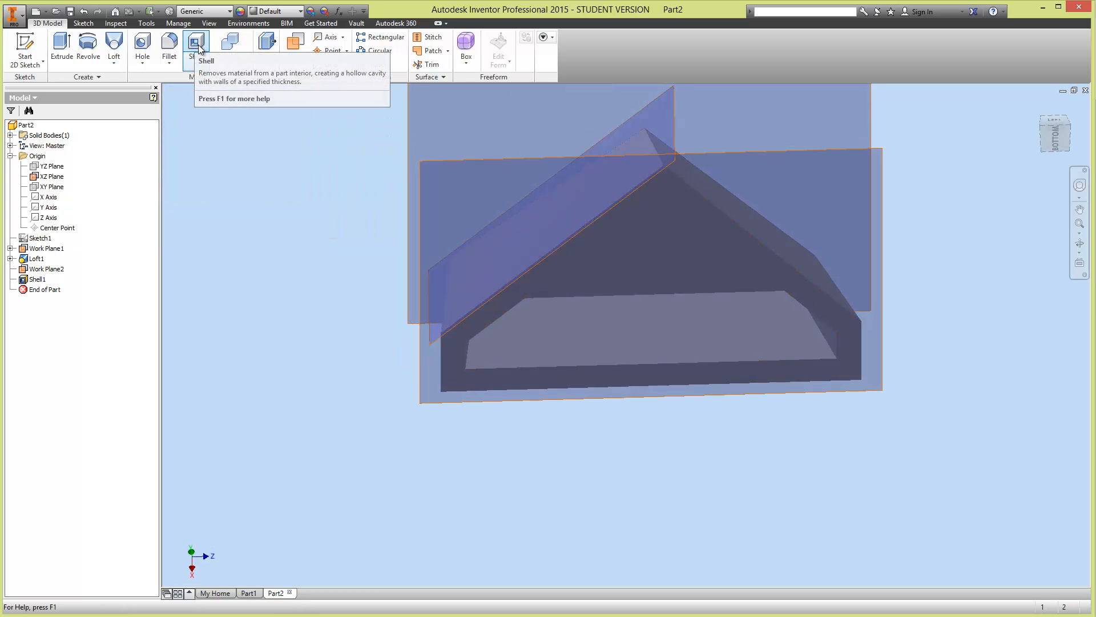
Step: Check the Cow Catcher drawing in WordPad for the pegs on its back face, and return to the part in Inventor
{"action": "middle_click_drag", "start_coordinate": [705, 349], "coordinate": [690, 394], "text": "shift"}
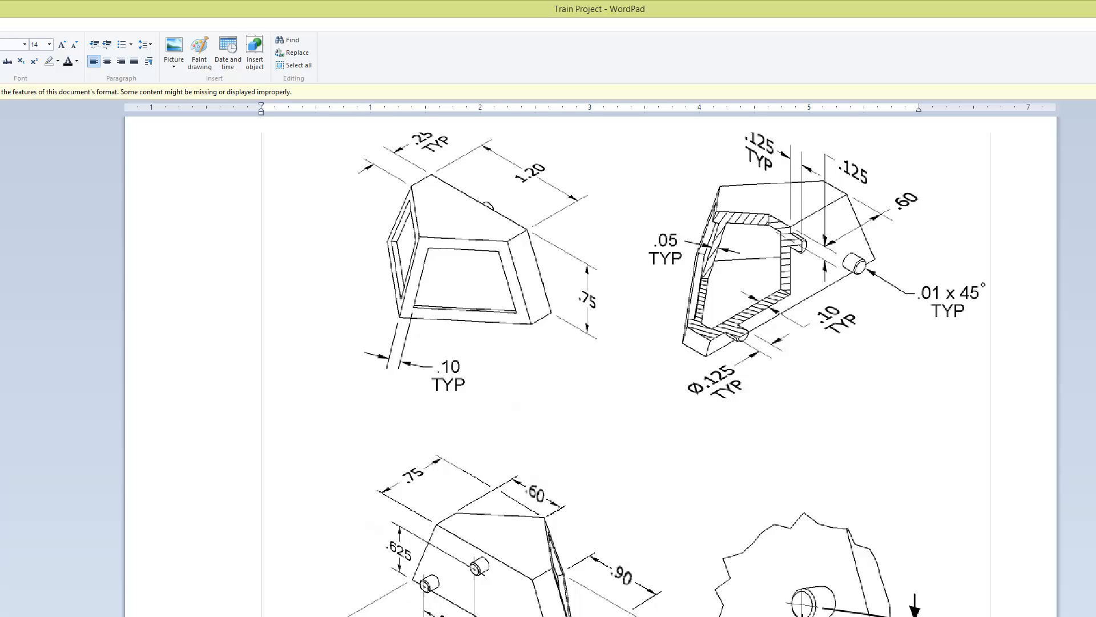
{"action": "scroll", "coordinate": [632, 501], "scroll_direction": "down", "scroll_amount": 1}
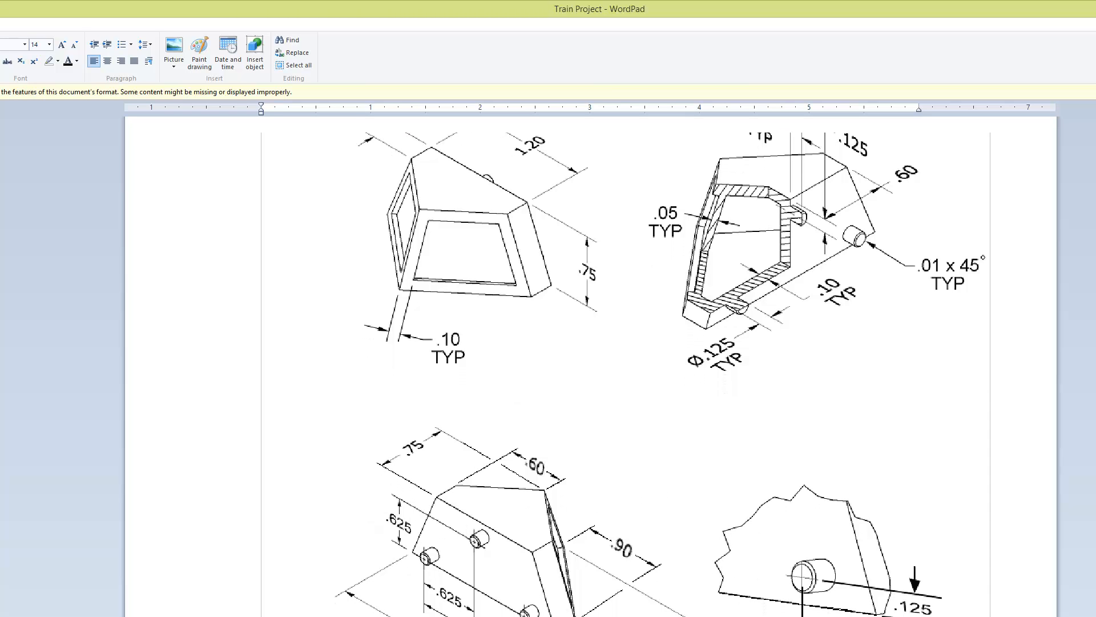
{"action": "key", "text": "alt+Tab"}
{"action": "middle_click_drag", "start_coordinate": [384, 458], "coordinate": [629, 462], "text": "shift"}
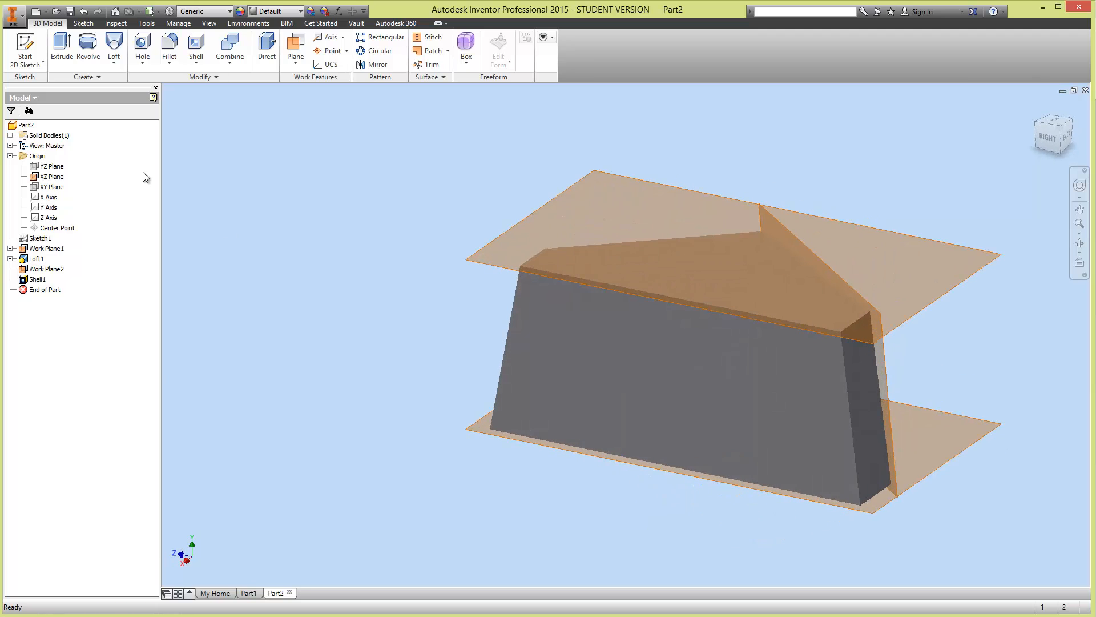
{"action": "left_click", "coordinate": [25, 45]}
{"action": "left_click", "coordinate": [654, 350]}
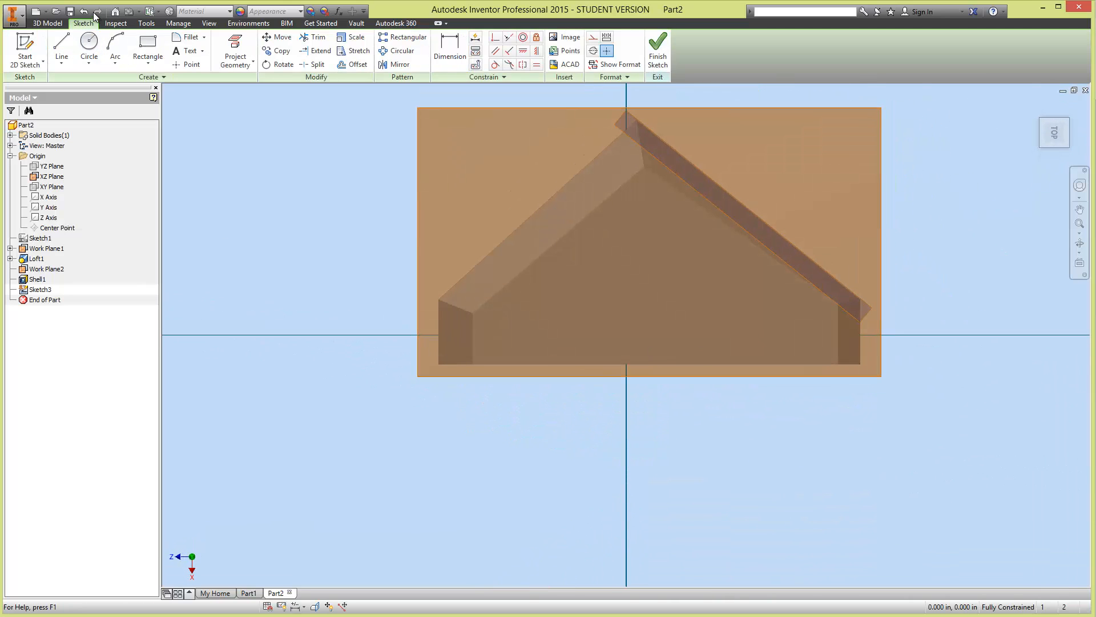
{"action": "key", "text": "ctrl+z"}
Step: On the large trapezoidal back face, sketch three circles, one near the upper middle and two near the lower corners, and finish the sketch
{"action": "left_click", "coordinate": [25, 46]}
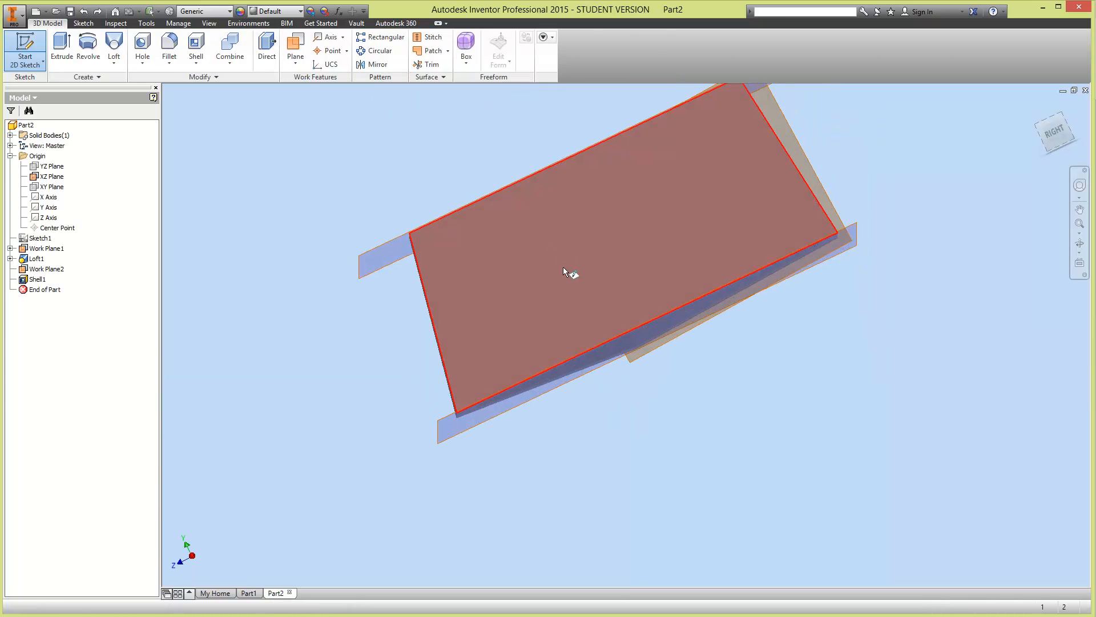
{"action": "left_click", "coordinate": [565, 267]}
{"action": "key", "text": "c"}
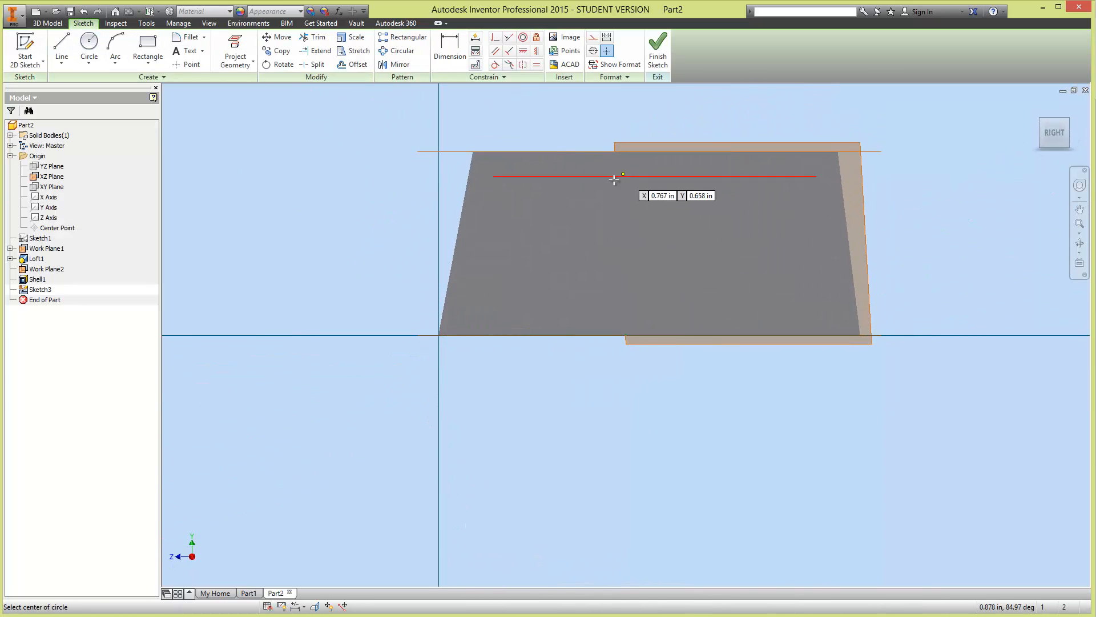
{"action": "left_click", "coordinate": [647, 198]}
{"action": "left_click", "coordinate": [666, 212]}
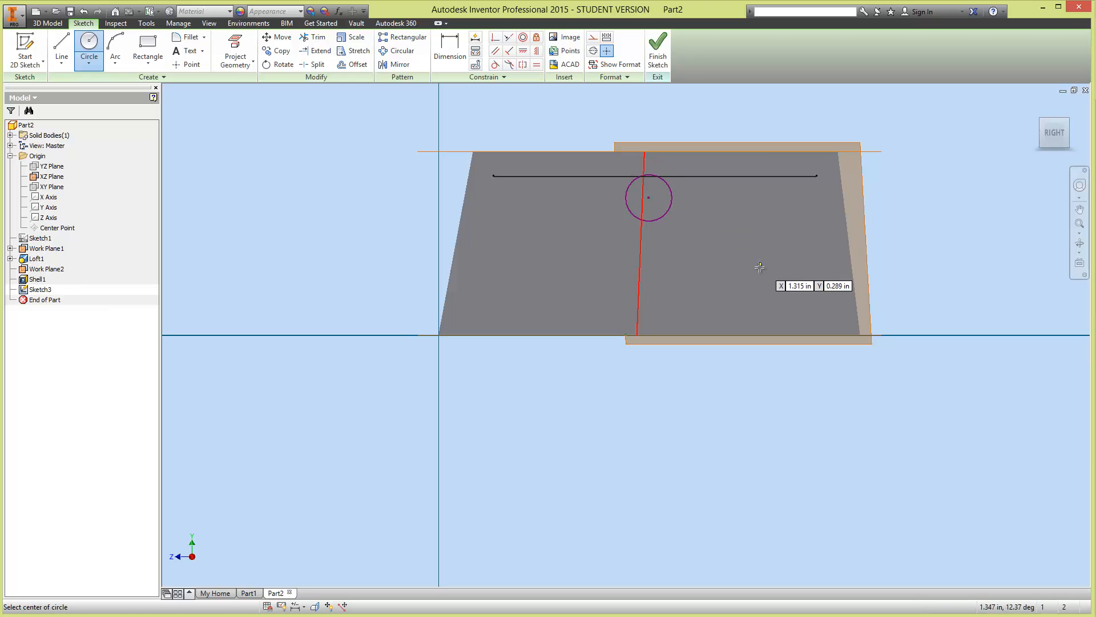
{"action": "left_click", "coordinate": [759, 288]}
{"action": "left_click", "coordinate": [779, 289]}
{"action": "left_click", "coordinate": [548, 280]}
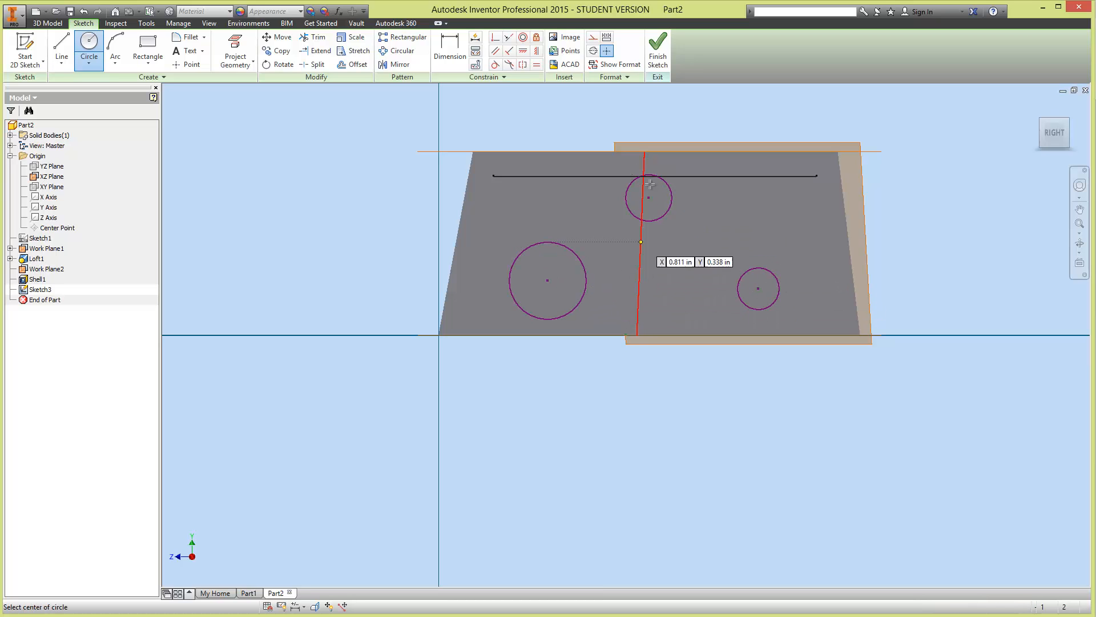
{"action": "left_click", "coordinate": [586, 276]}
{"action": "left_click", "coordinate": [650, 61]}
{"action": "mouse_move", "coordinate": [800, 306]}
{"action": "middle_mouse_down", "text": "shift"}
{"action": "mouse_move", "coordinate": [412, 286]}
{"action": "mouse_move", "coordinate": [651, 284]}
{"action": "mouse_move", "coordinate": [623, 311]}
{"action": "mouse_move", "coordinate": [673, 327]}
{"action": "mouse_move", "coordinate": [539, 299]}
{"action": "mouse_move", "coordinate": [554, 292]}
{"action": "middle_mouse_up", "text": "shift"}
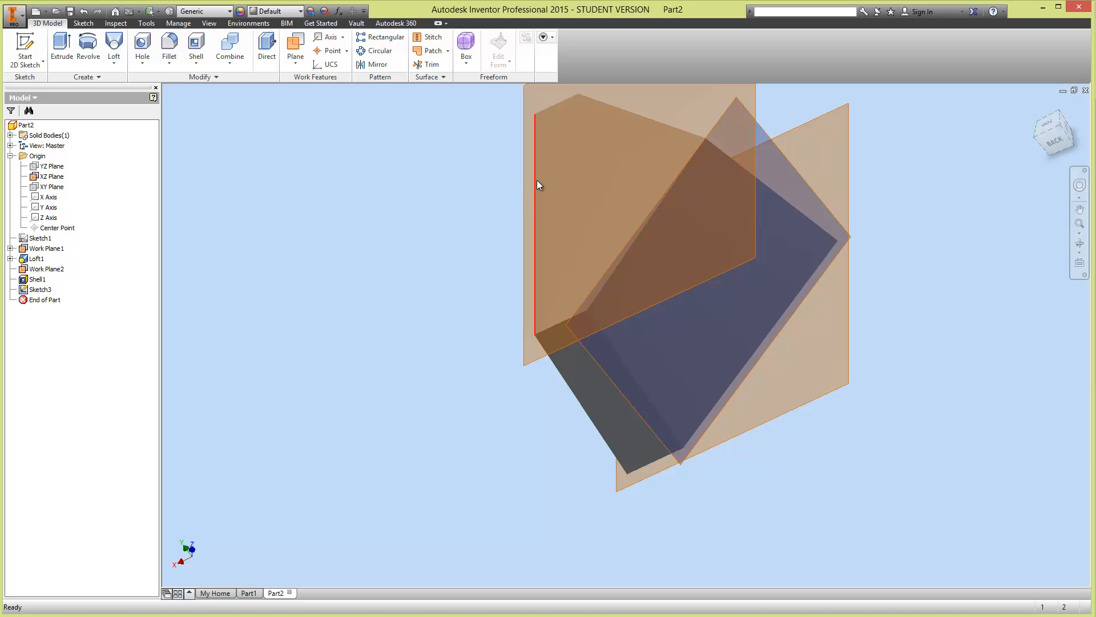
{"action": "mouse_move", "coordinate": [537, 184]}
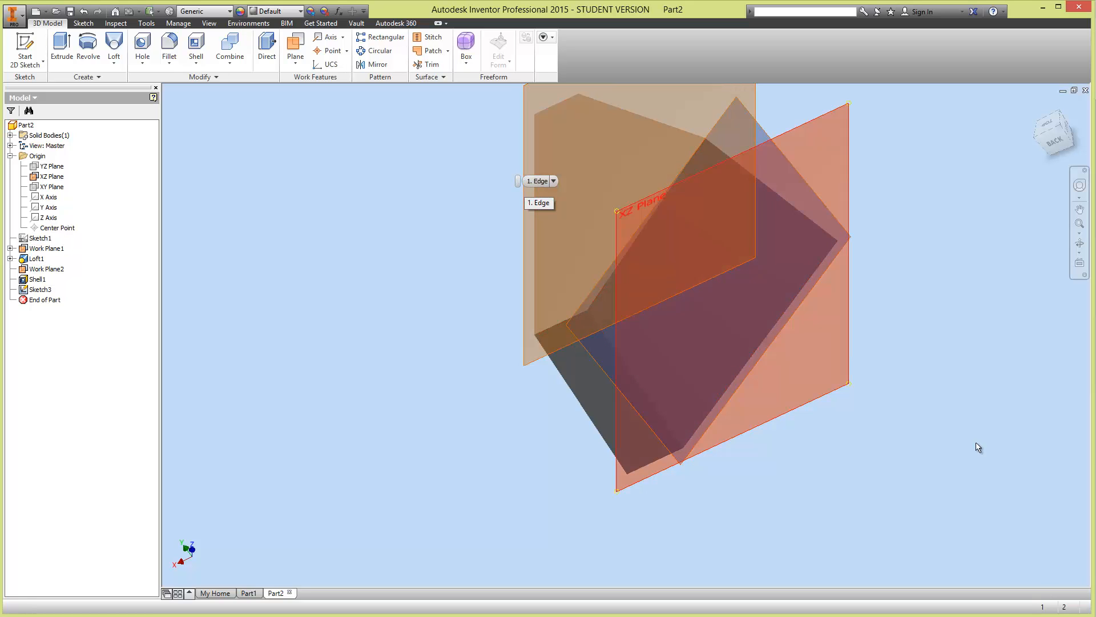